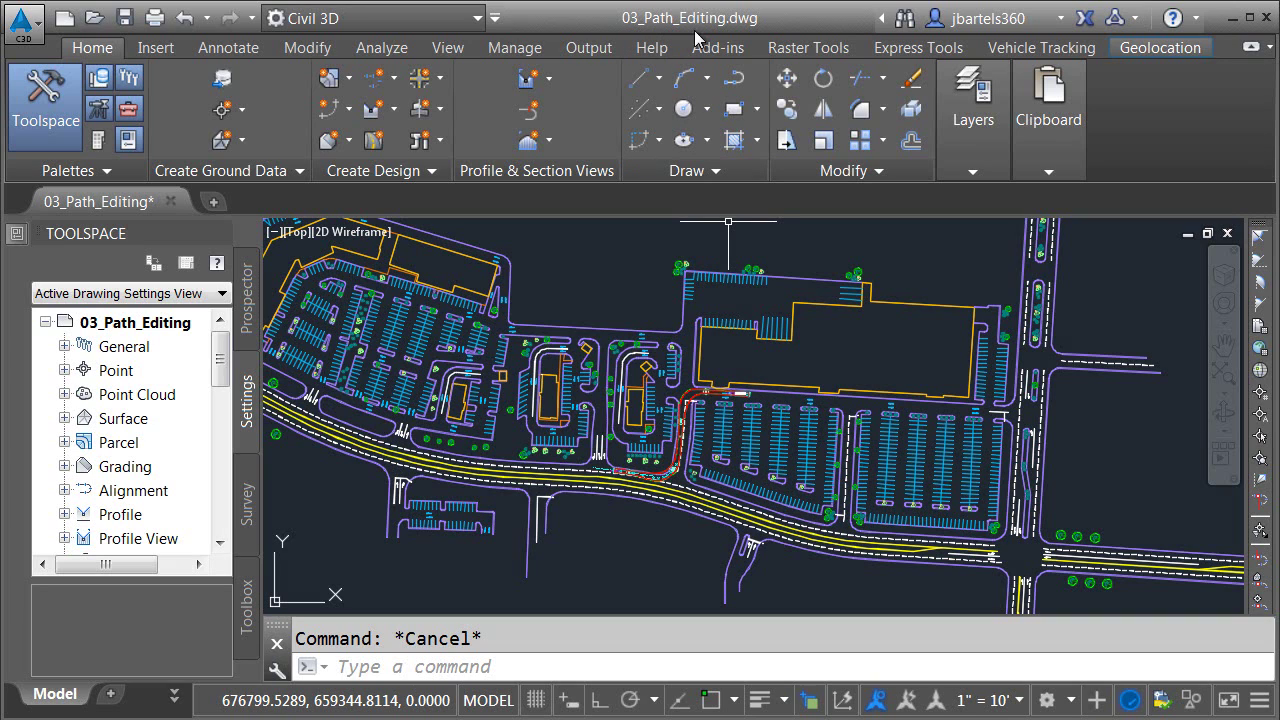
Zoom in on the red swept path where it enters the parking lot
scroll(706, 455, up, 2)
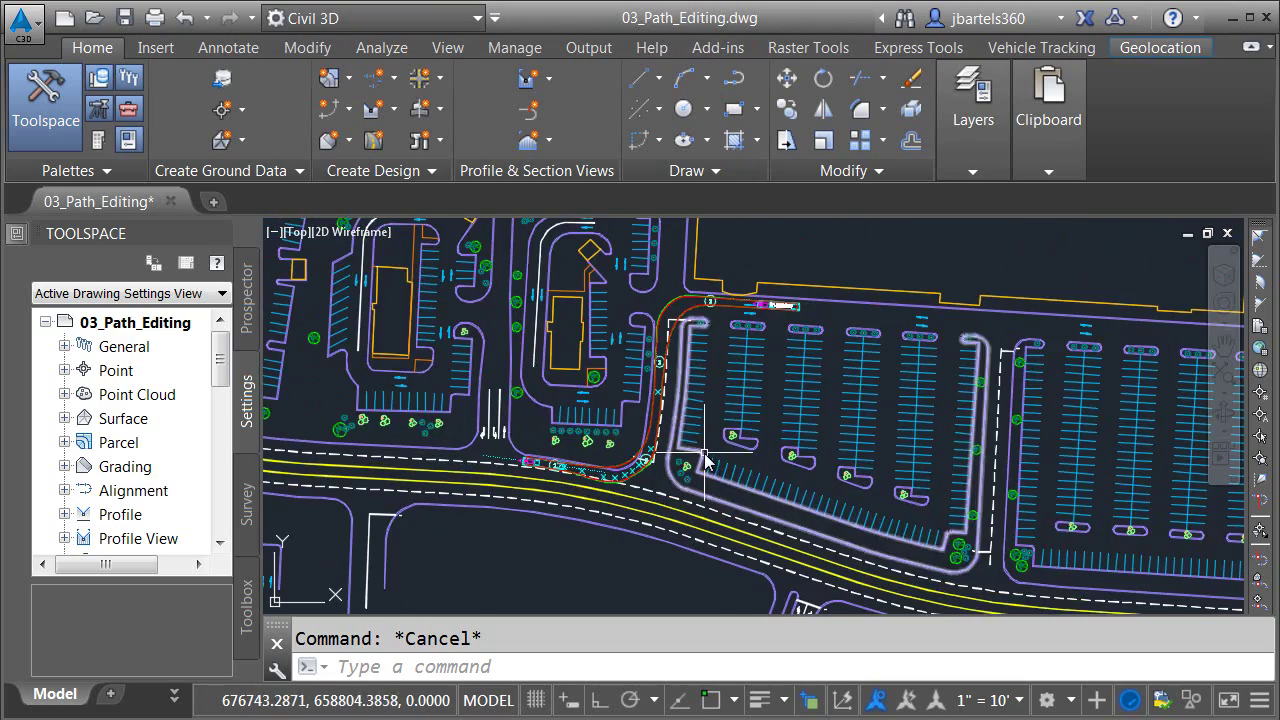
middle_drag(711, 443, 741, 496)
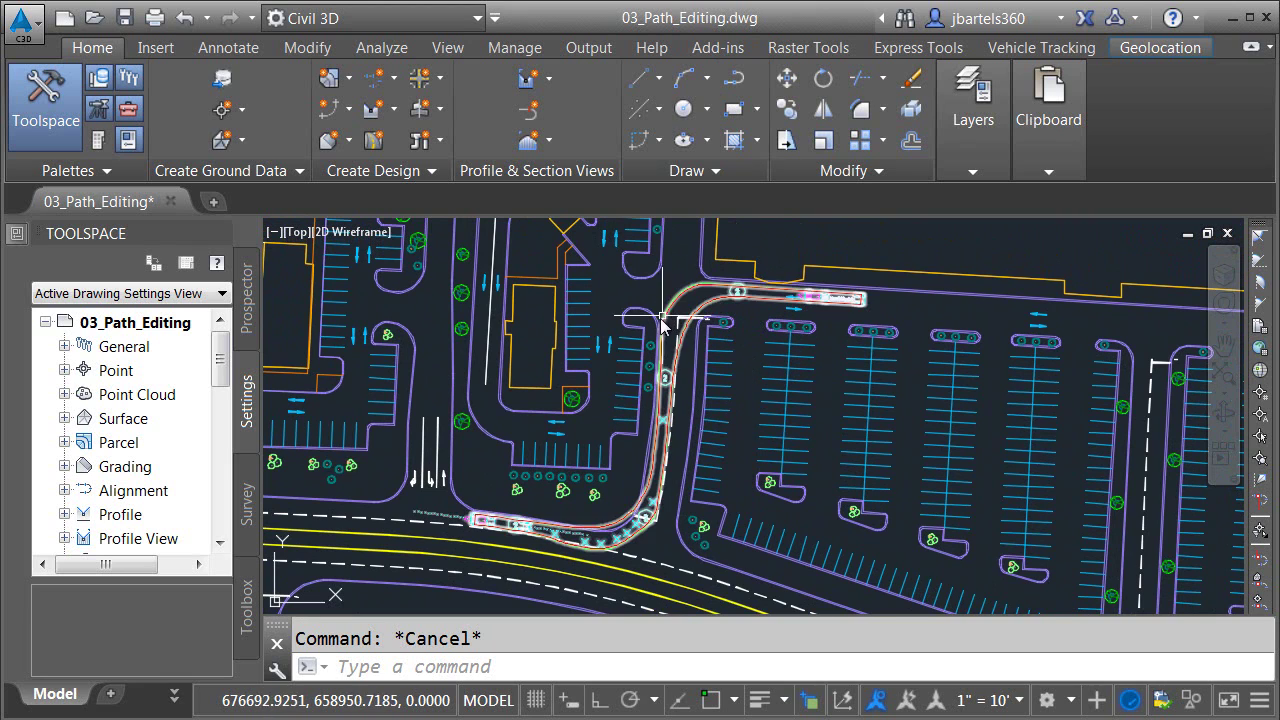
click(489, 533)
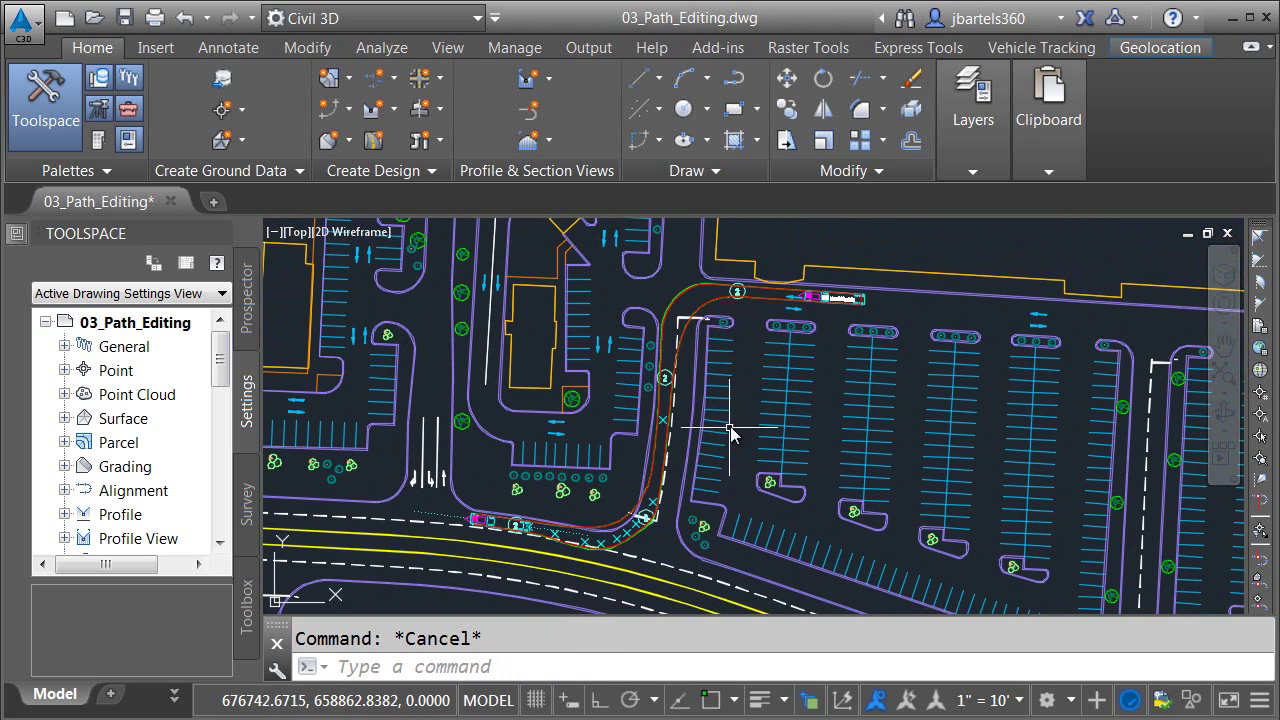
scroll(750, 357, up, 4)
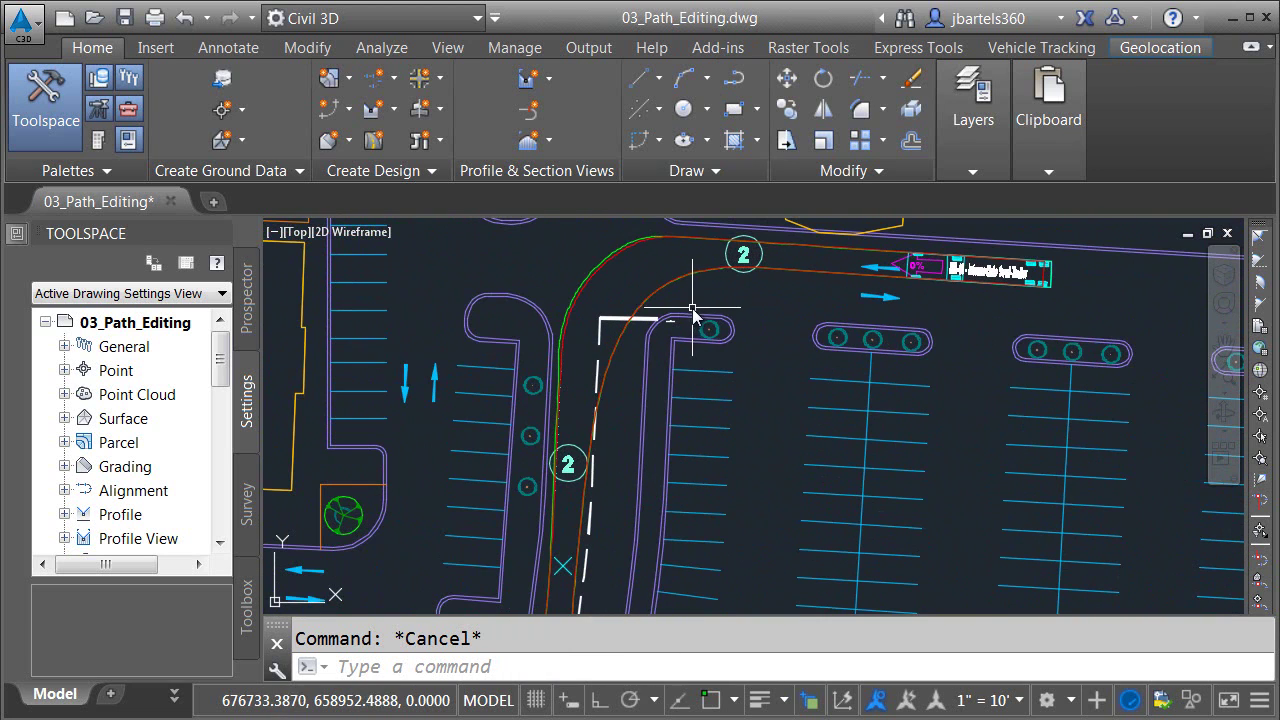
middle_drag(693, 310, 687, 348)
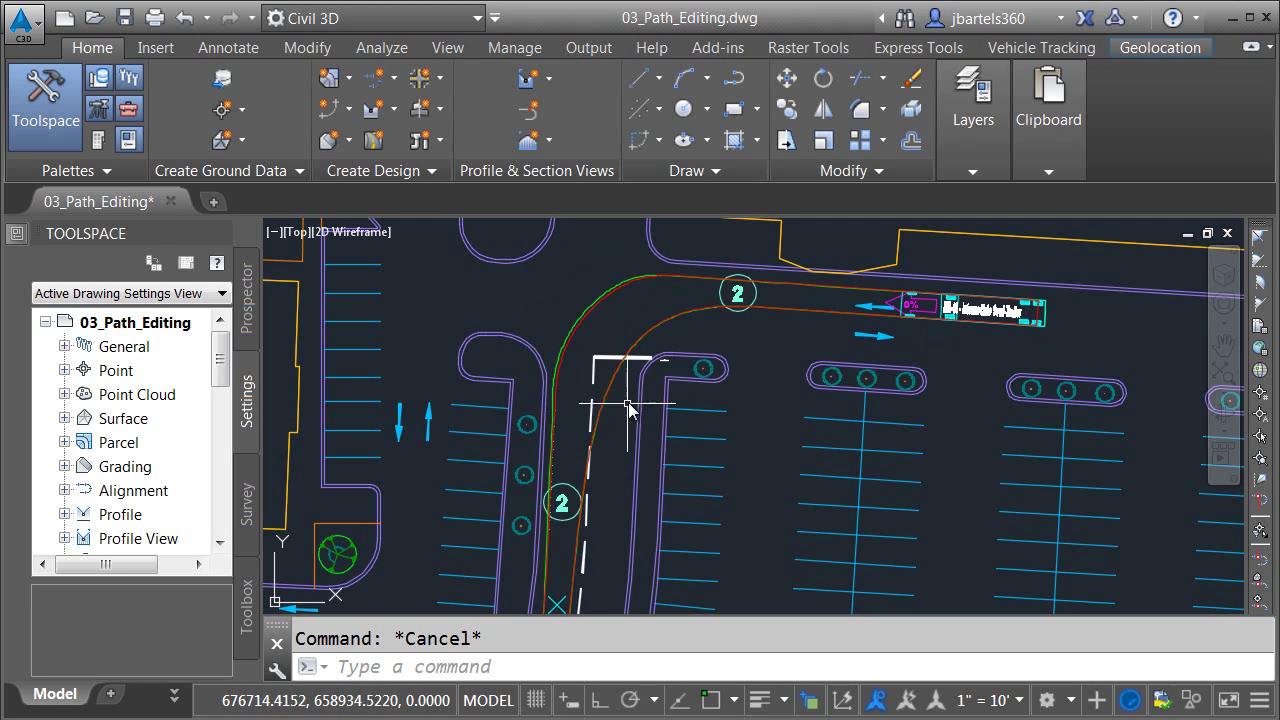
mouse_move(609, 545)
middle_down()
mouse_move(634, 357)
mouse_move(651, 331)
middle_up()
middle_drag(637, 495, 694, 381)
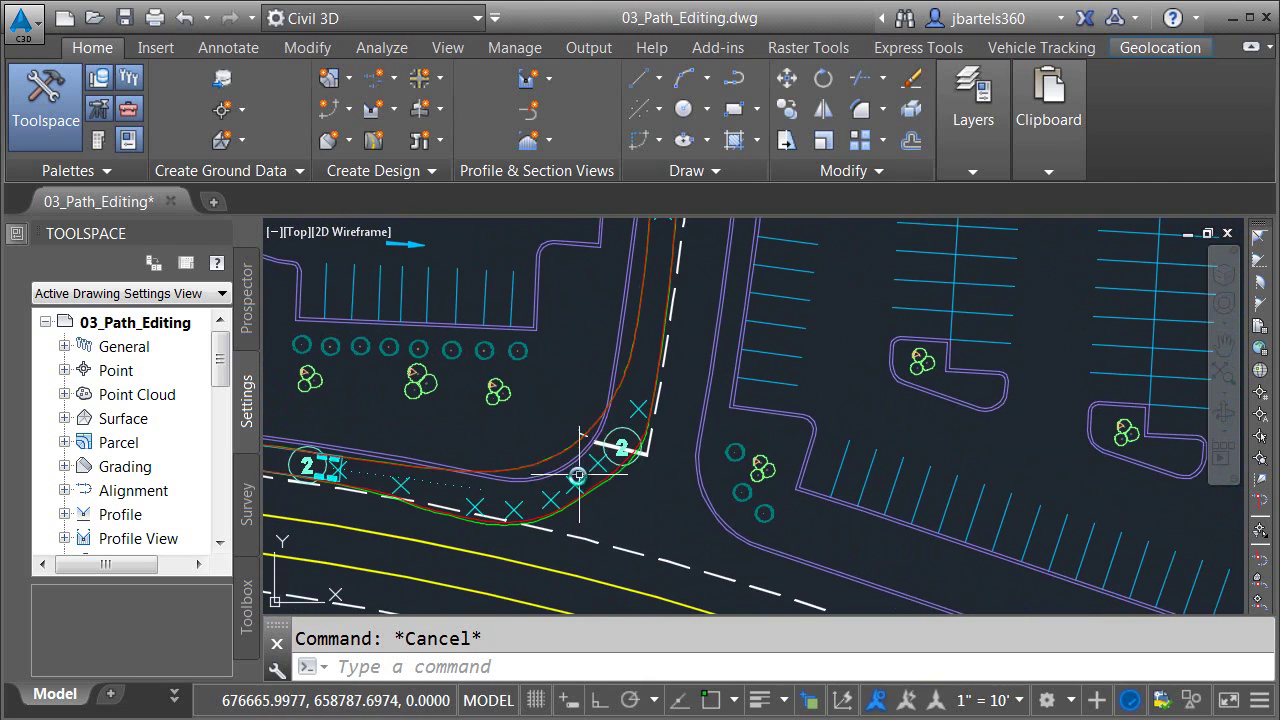
scroll(565, 470, up, 3)
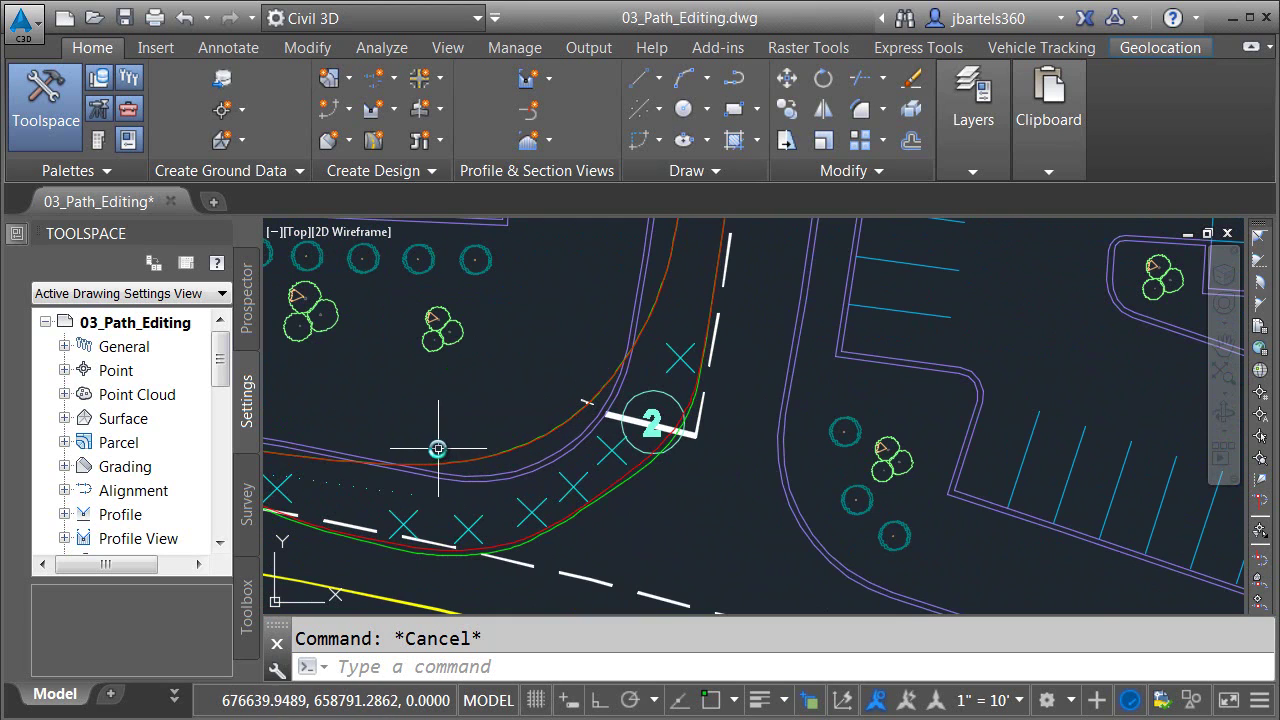
scroll(436, 448, down, 5)
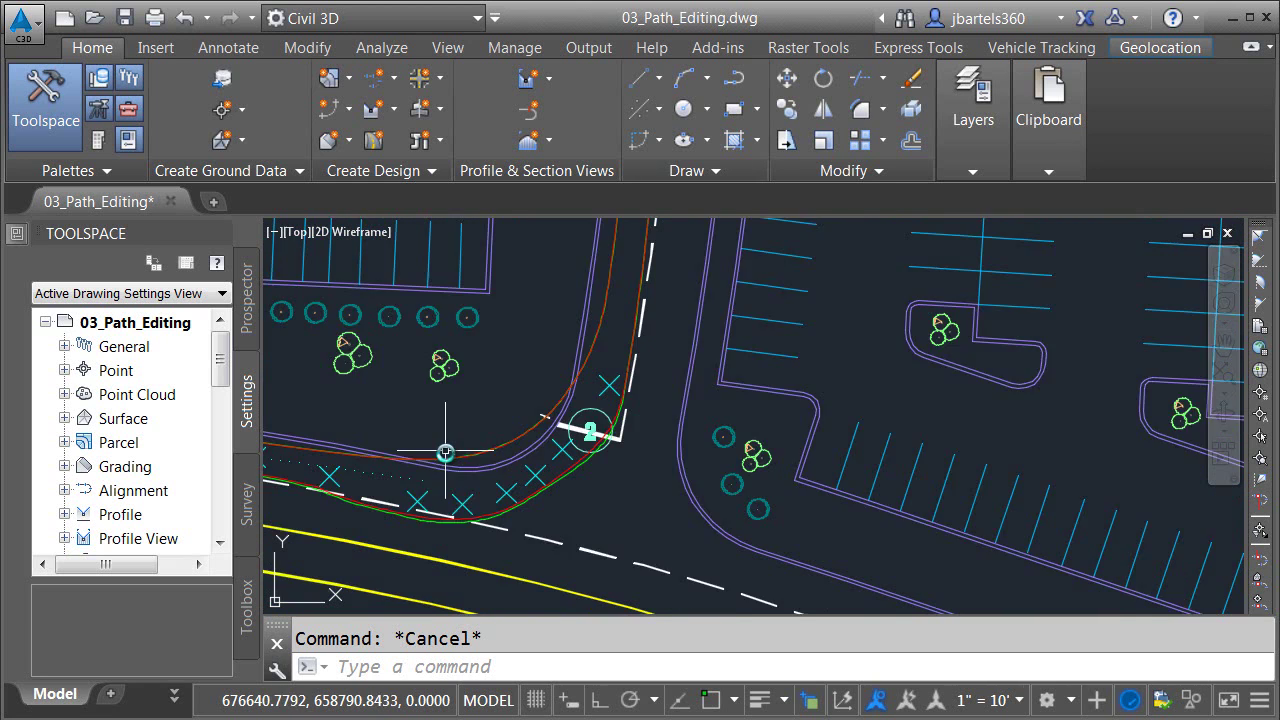
middle_drag(640, 358, 674, 466)
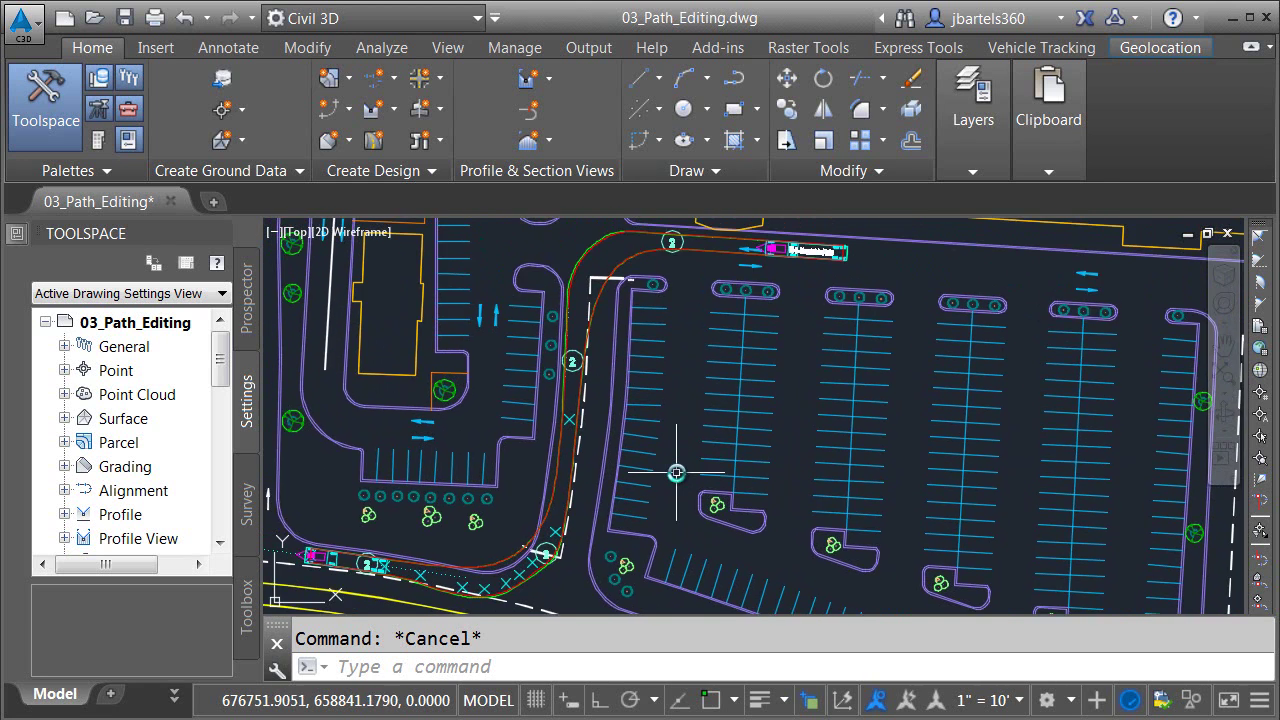
scroll(675, 463, down, 1)
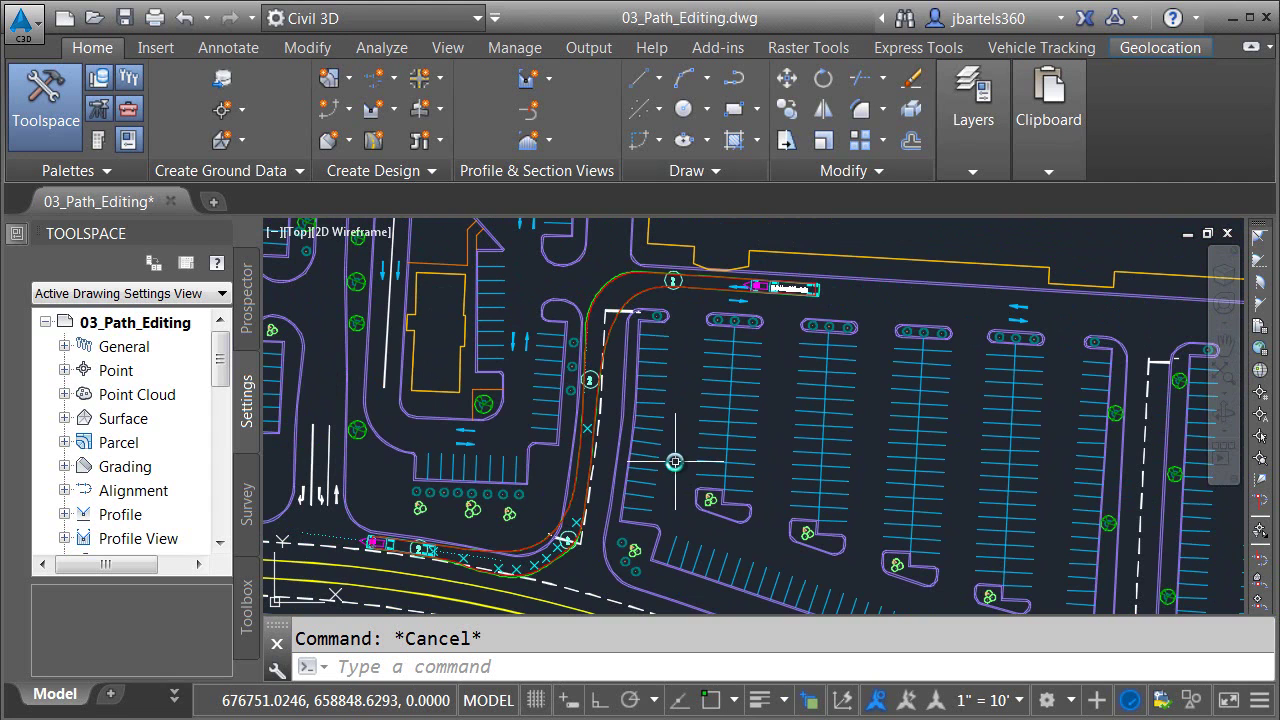
scroll(650, 299, up, 4)
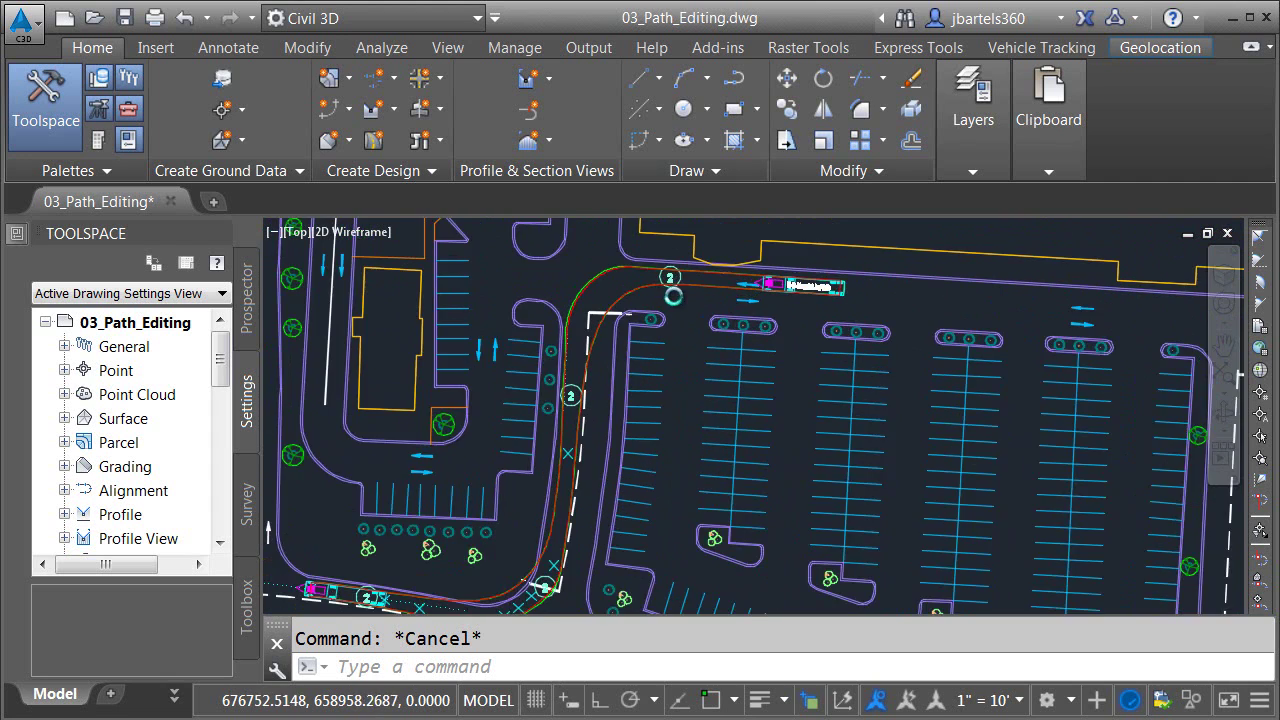
scroll(650, 299, up, 2)
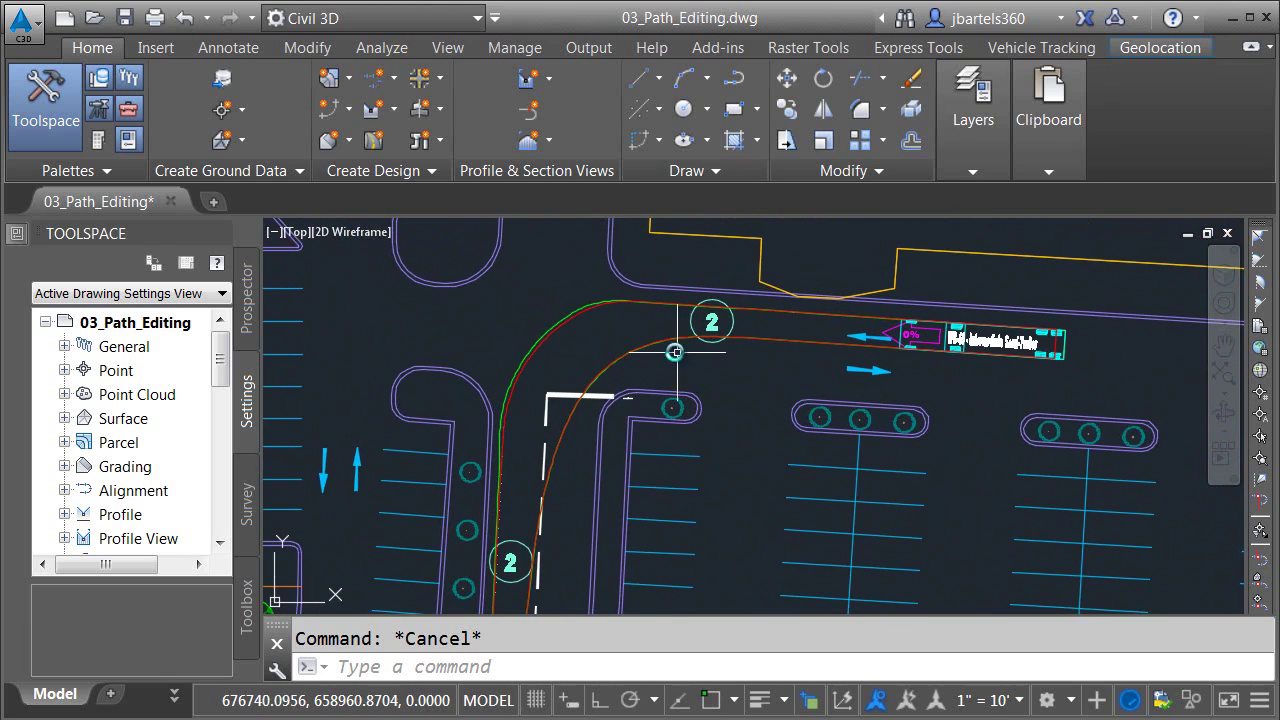
Select the WB-40 swept path and try the Move Path and Adjust Steering Angle grips, cancelling each
click(692, 364)
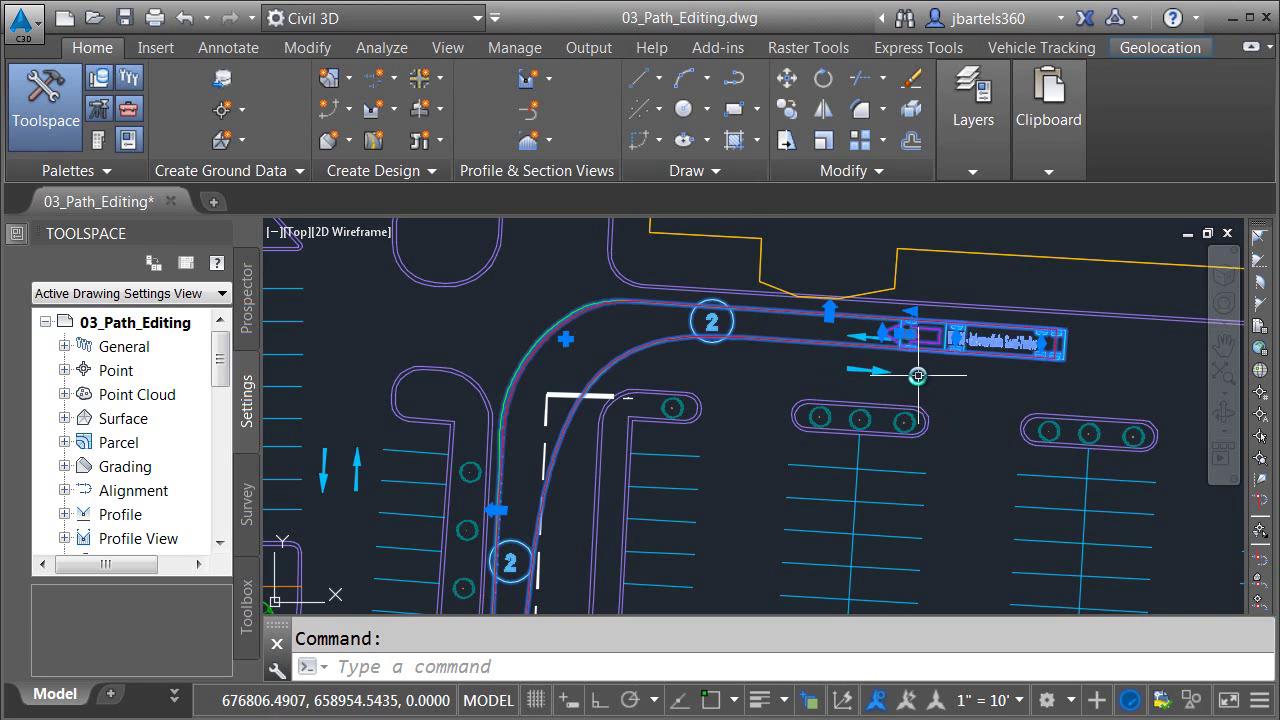
scroll(915, 373, up, 5)
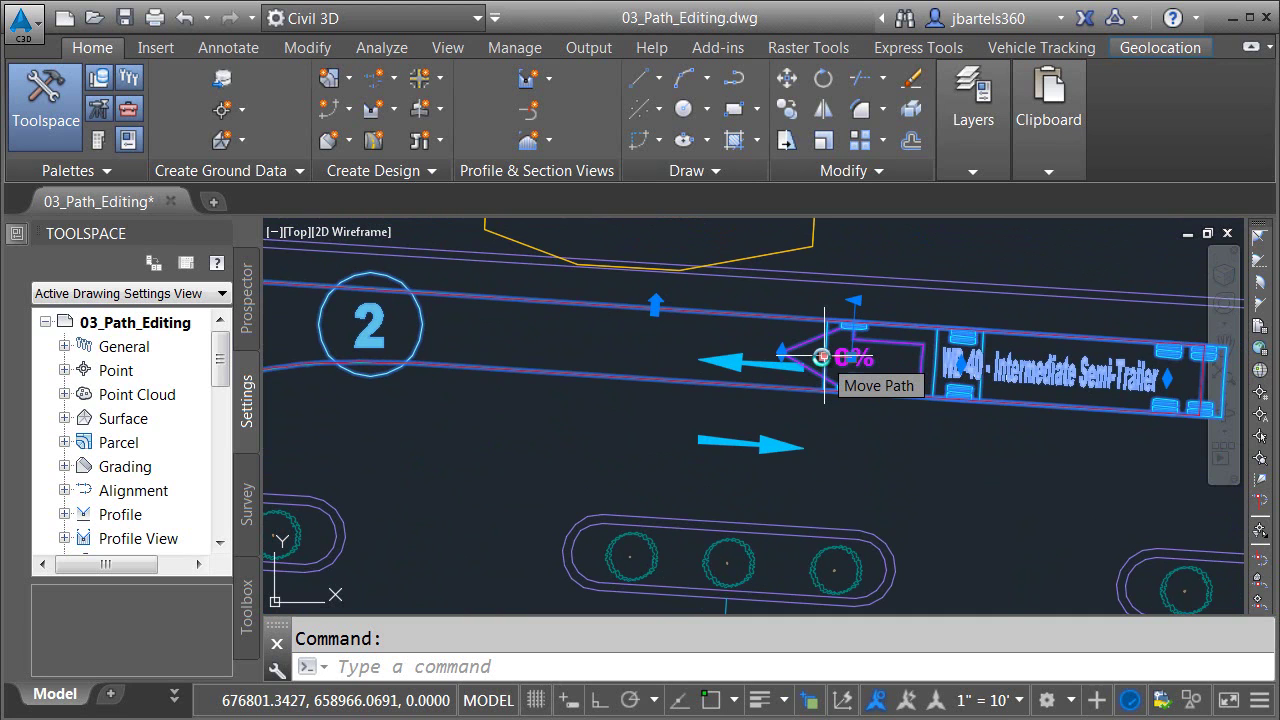
click(824, 357)
scroll(823, 362, down, 5)
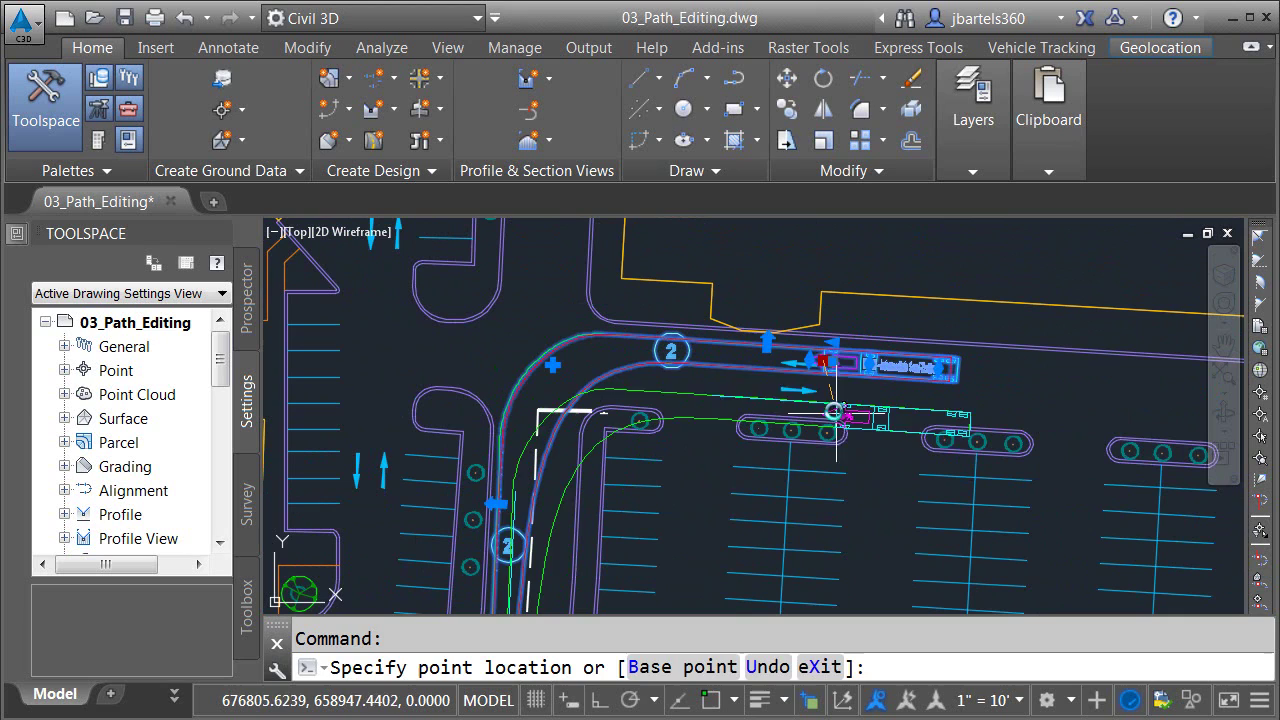
key(Escape)
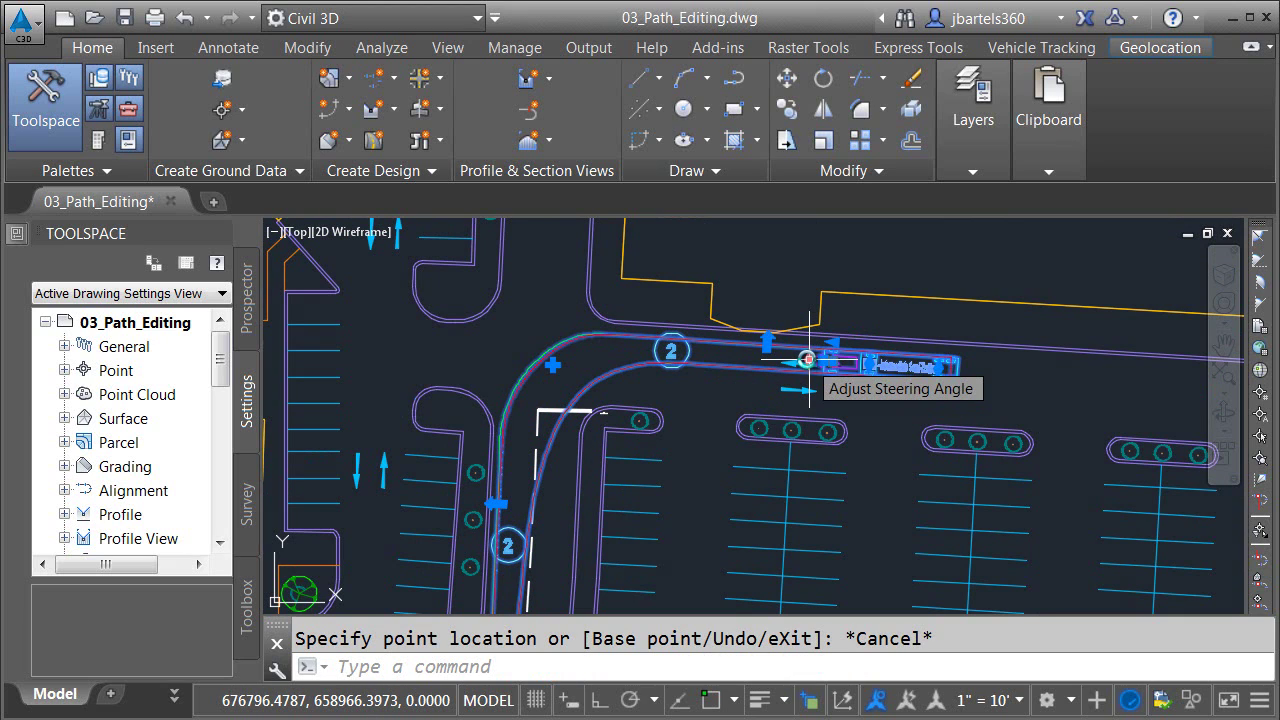
click(808, 357)
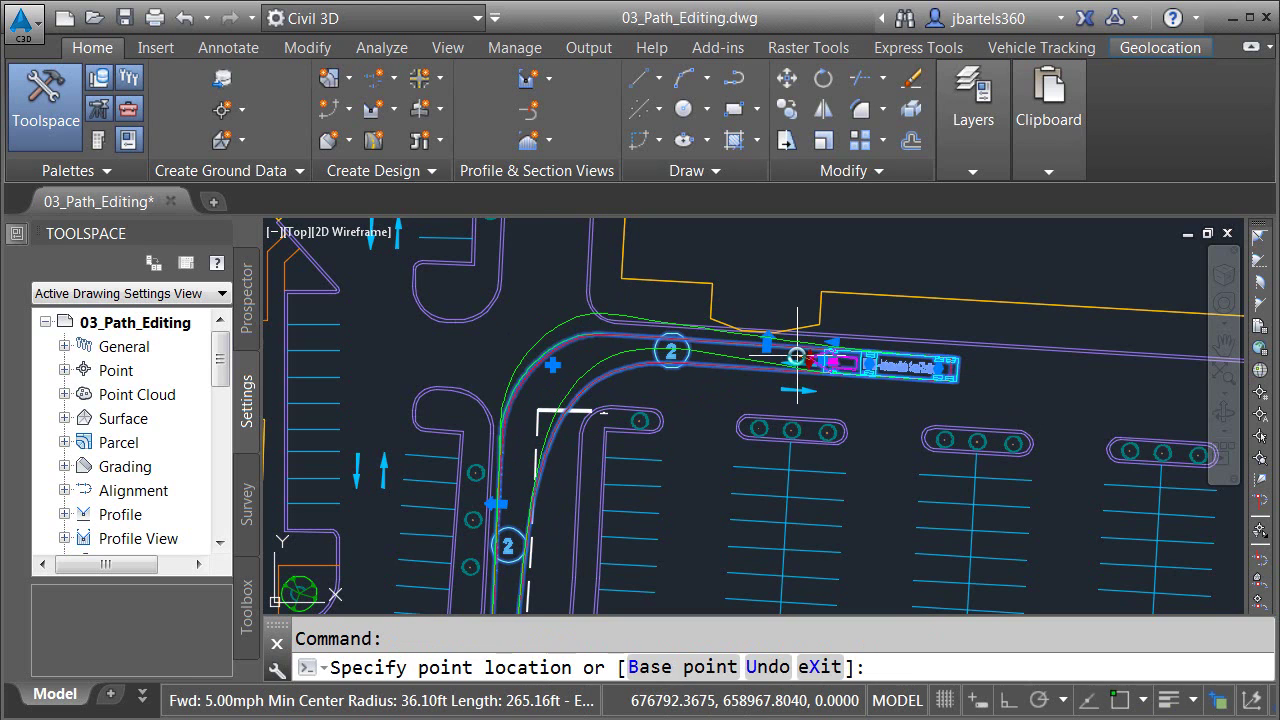
key(Escape)
Trim the path's start to a new point along the upper drive
scroll(797, 357, up, 1)
click(818, 345)
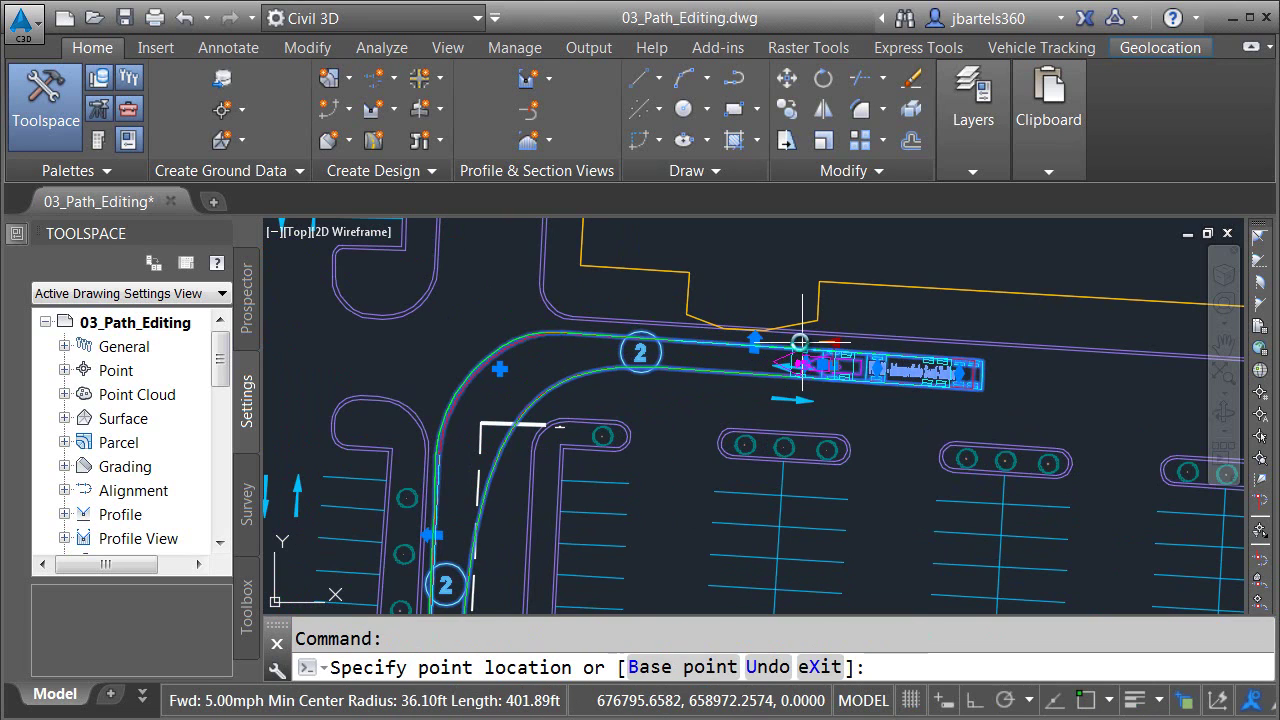
click(797, 341)
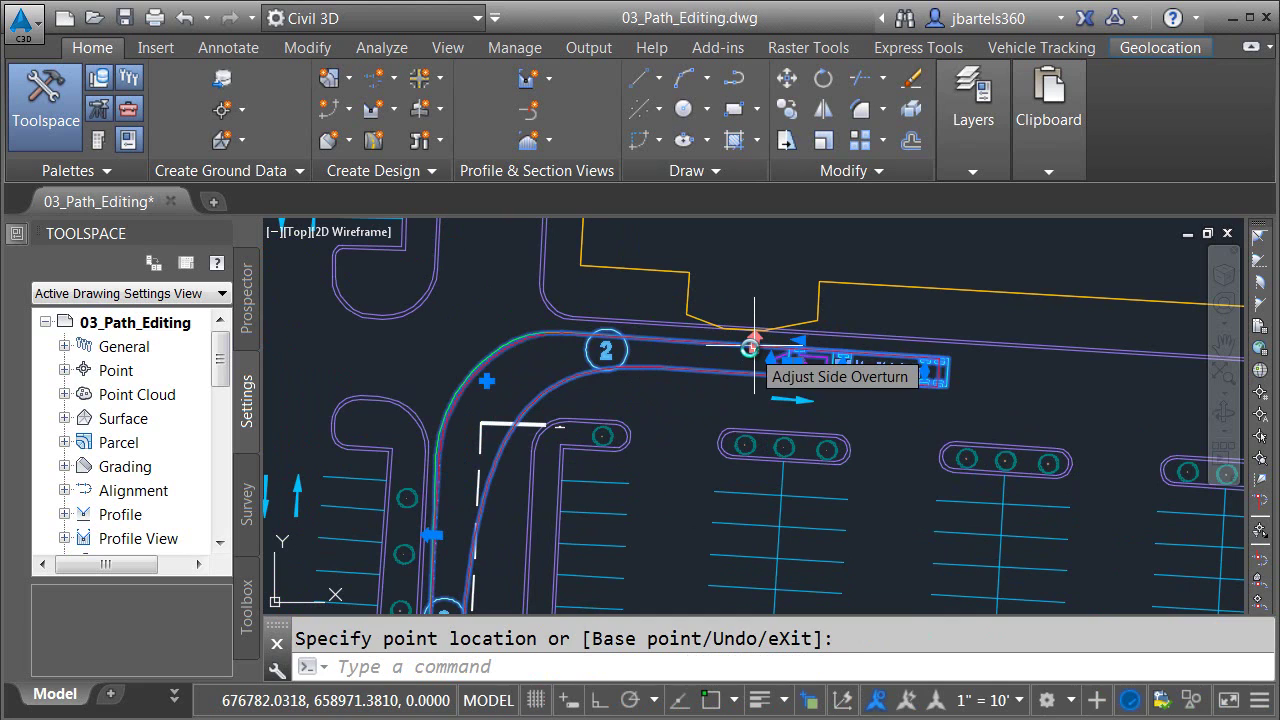
Adjust the corner's side overturn and exit overturn grips, giving a 253.10 ft path
click(752, 346)
scroll(748, 347, up, 1)
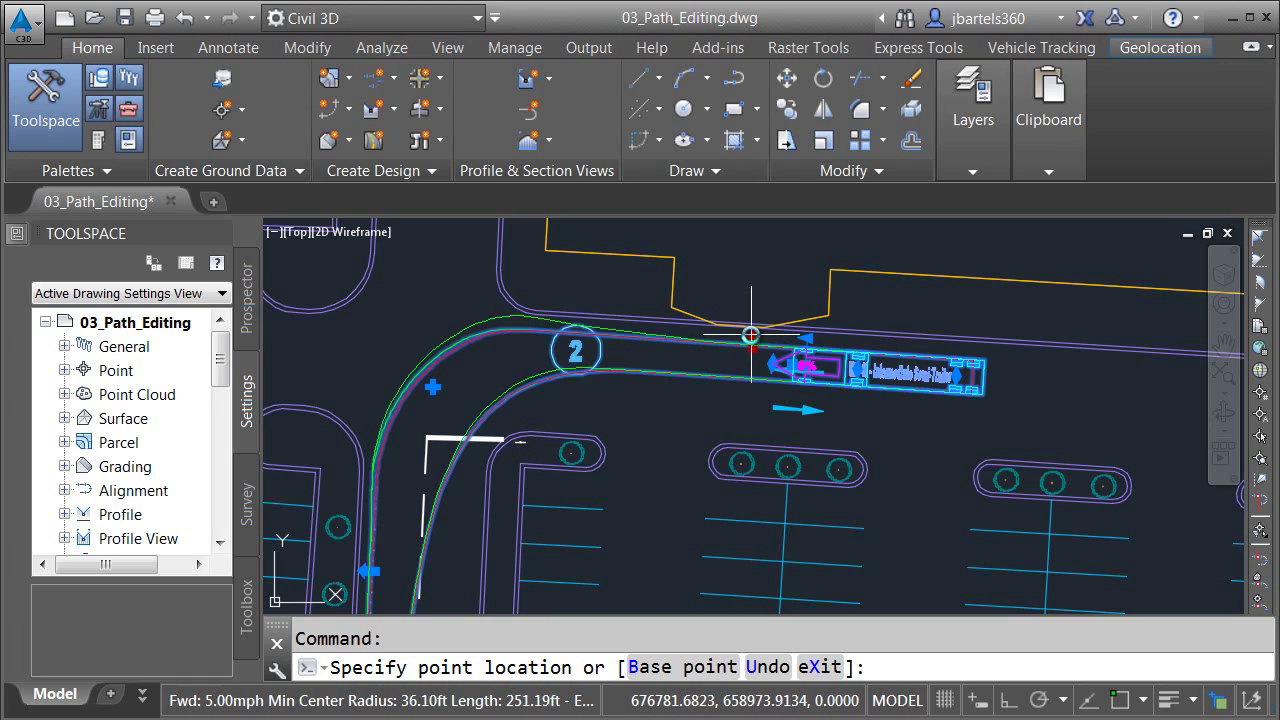
click(750, 335)
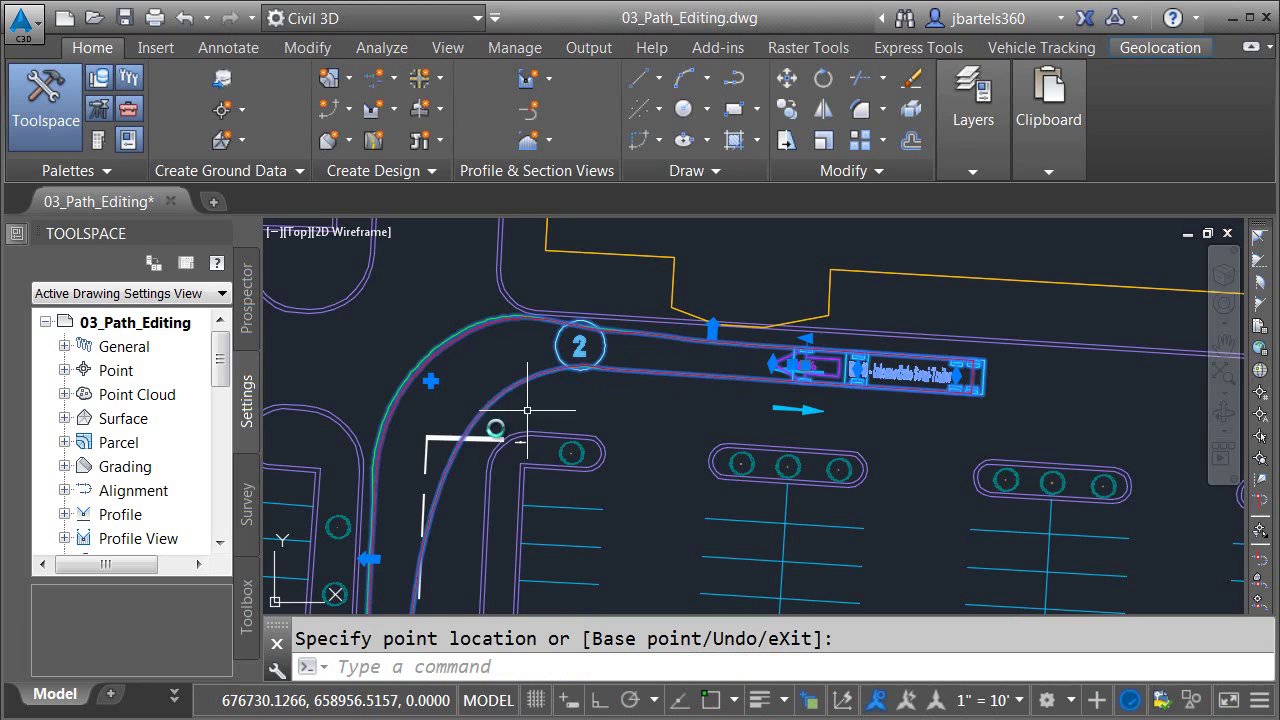
click(369, 559)
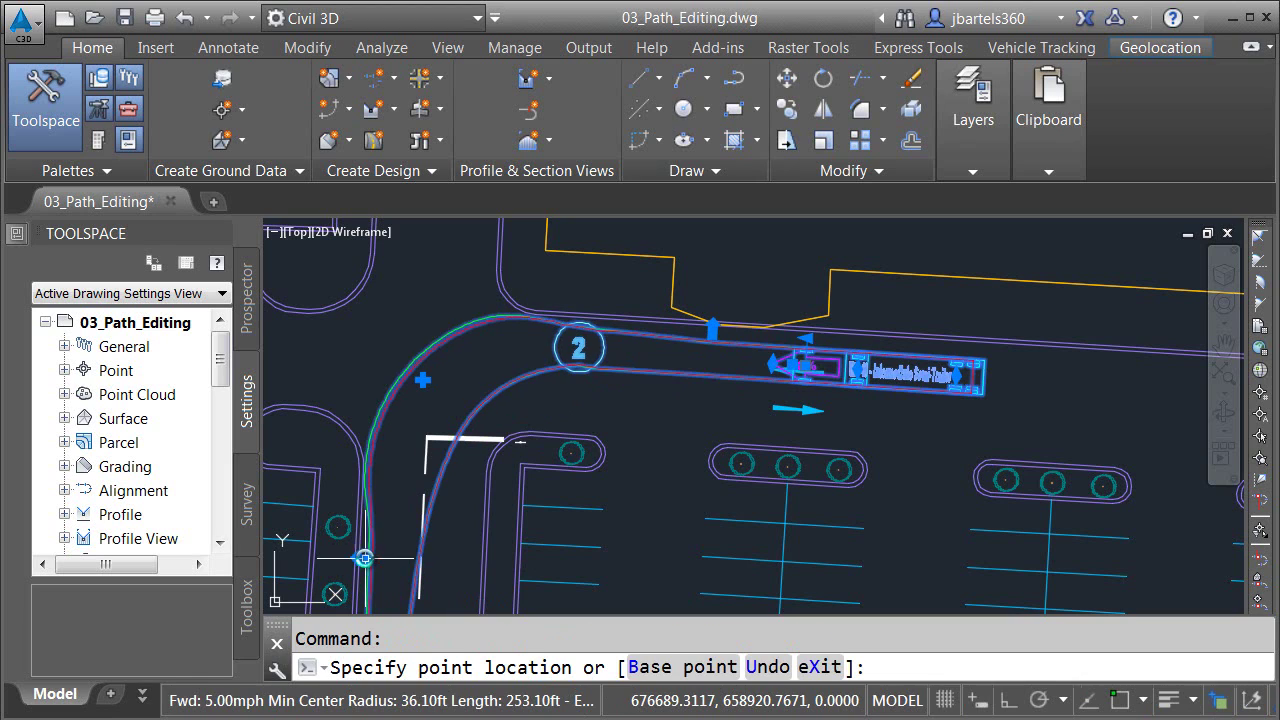
click(365, 558)
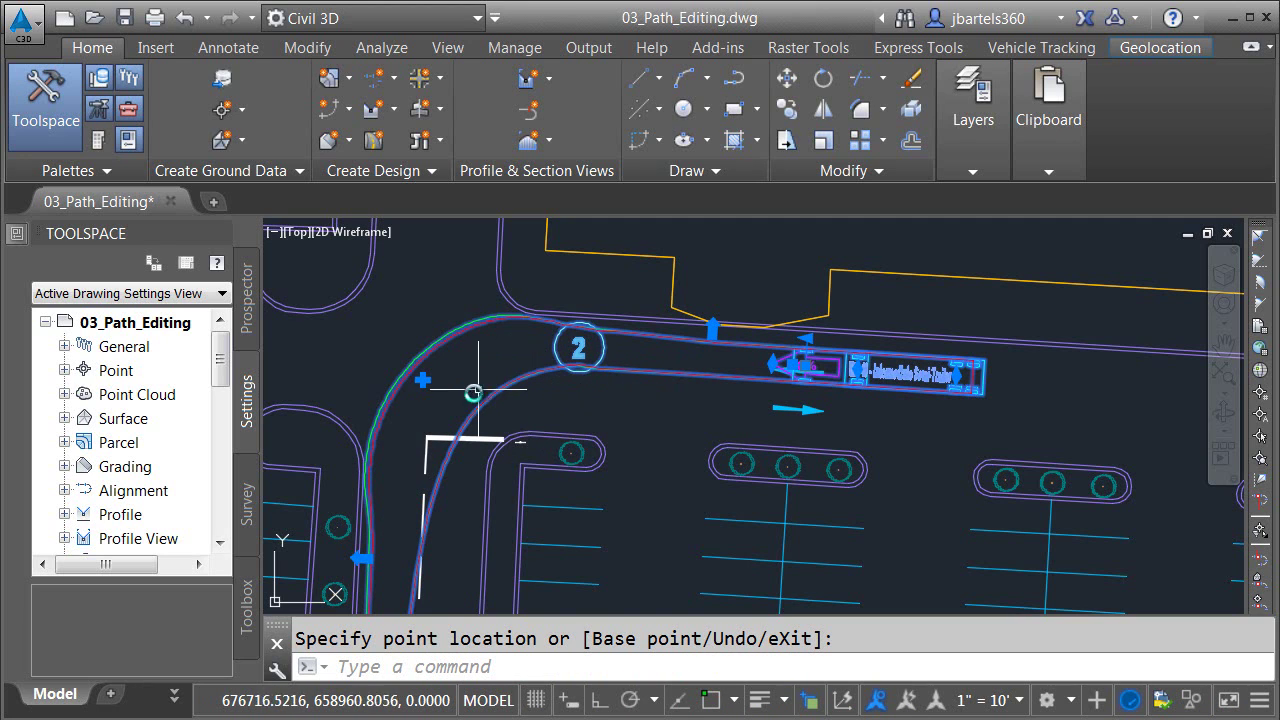
Move a bus path vertex on the lower curve so the bus clears the curb
mouse_move(455, 565)
middle_down()
mouse_move(506, 374)
mouse_move(536, 507)
mouse_move(566, 492)
mouse_move(632, 255)
middle_up()
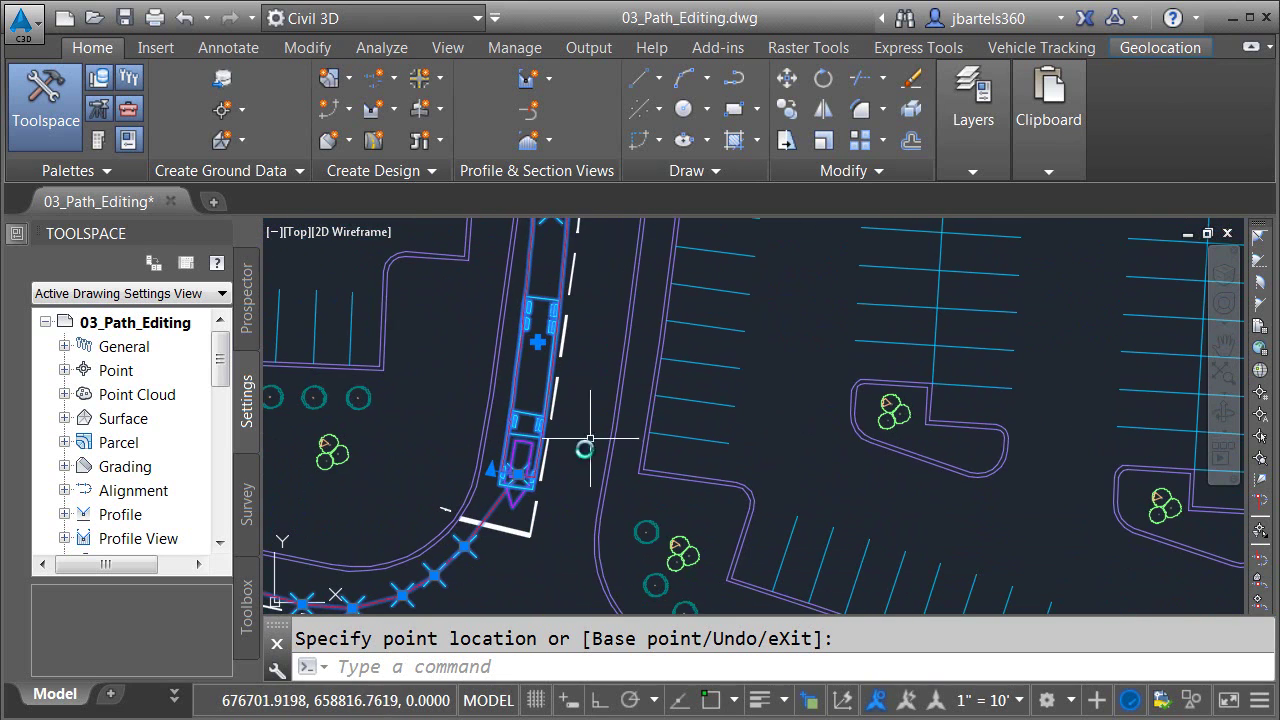
scroll(557, 520, up, 2)
scroll(555, 528, down, 1)
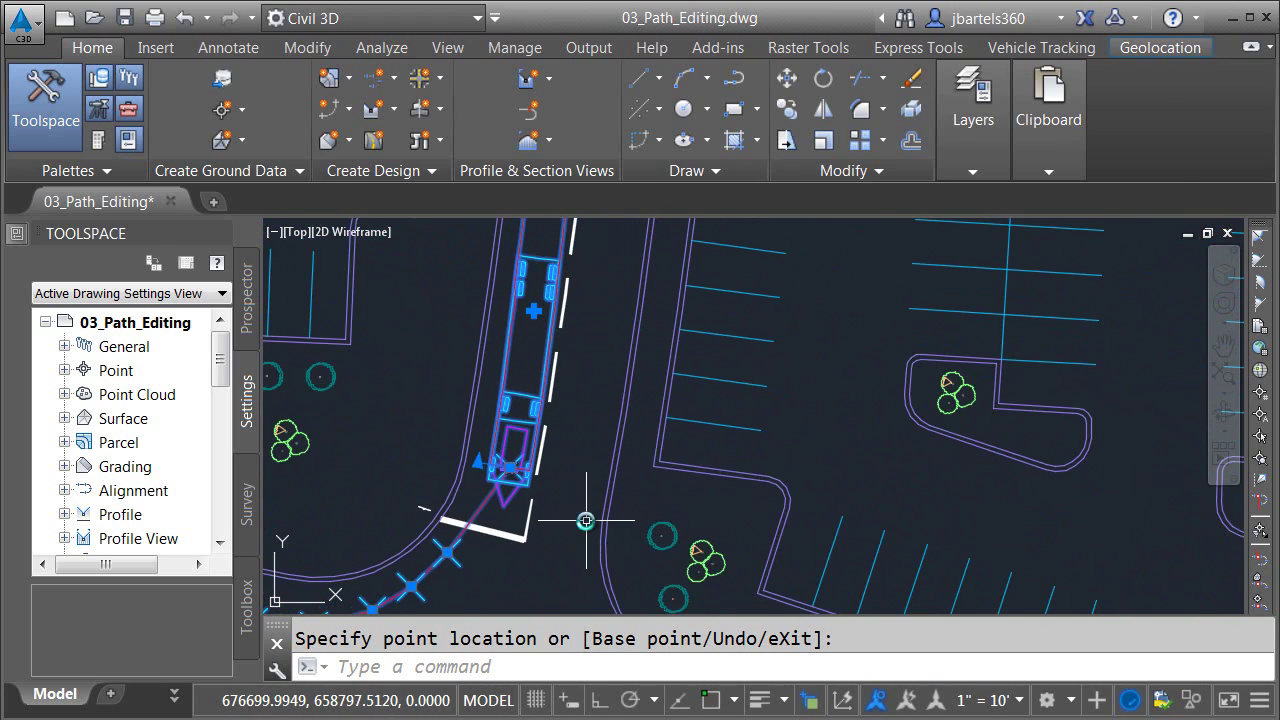
middle_drag(586, 520, 623, 429)
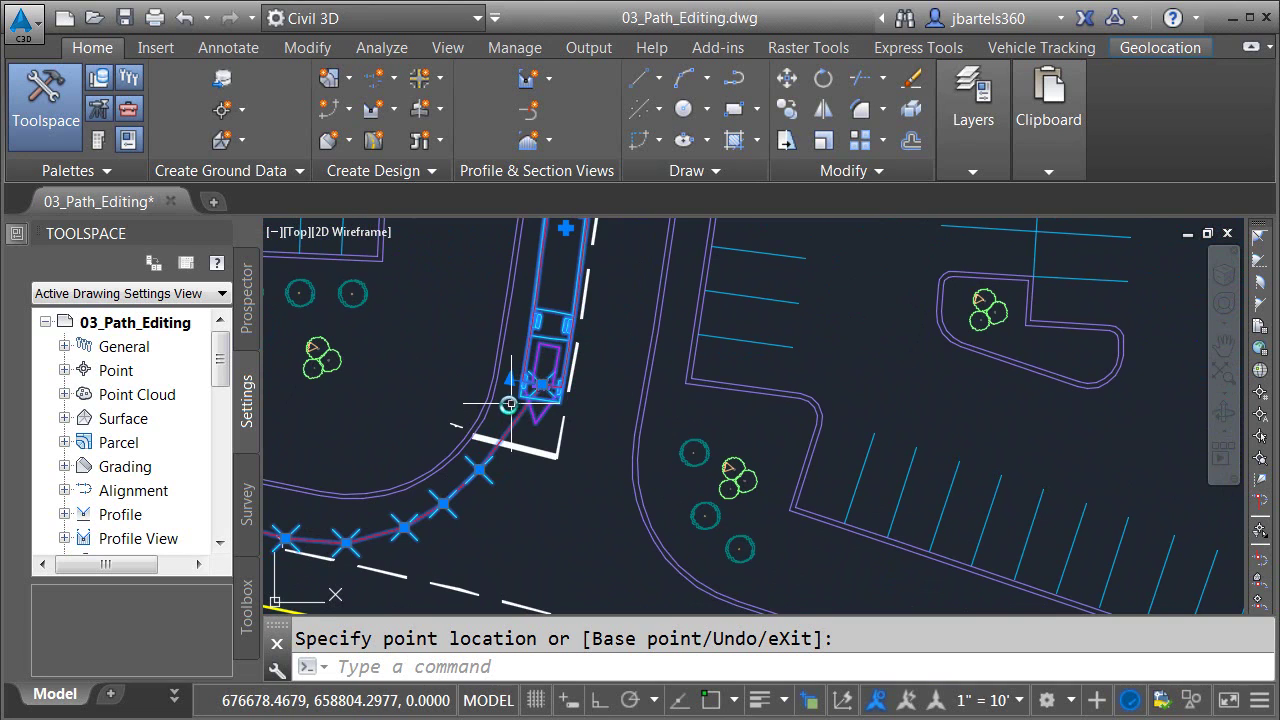
scroll(508, 404, up, 2)
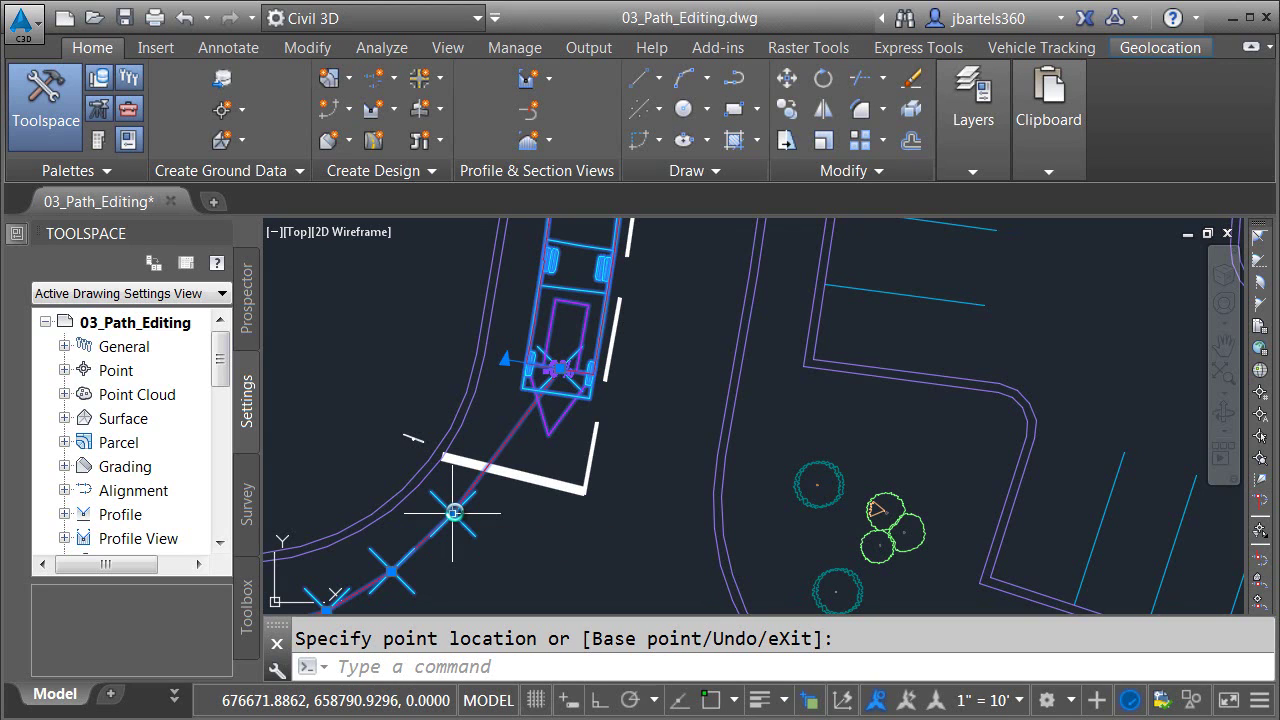
click(453, 512)
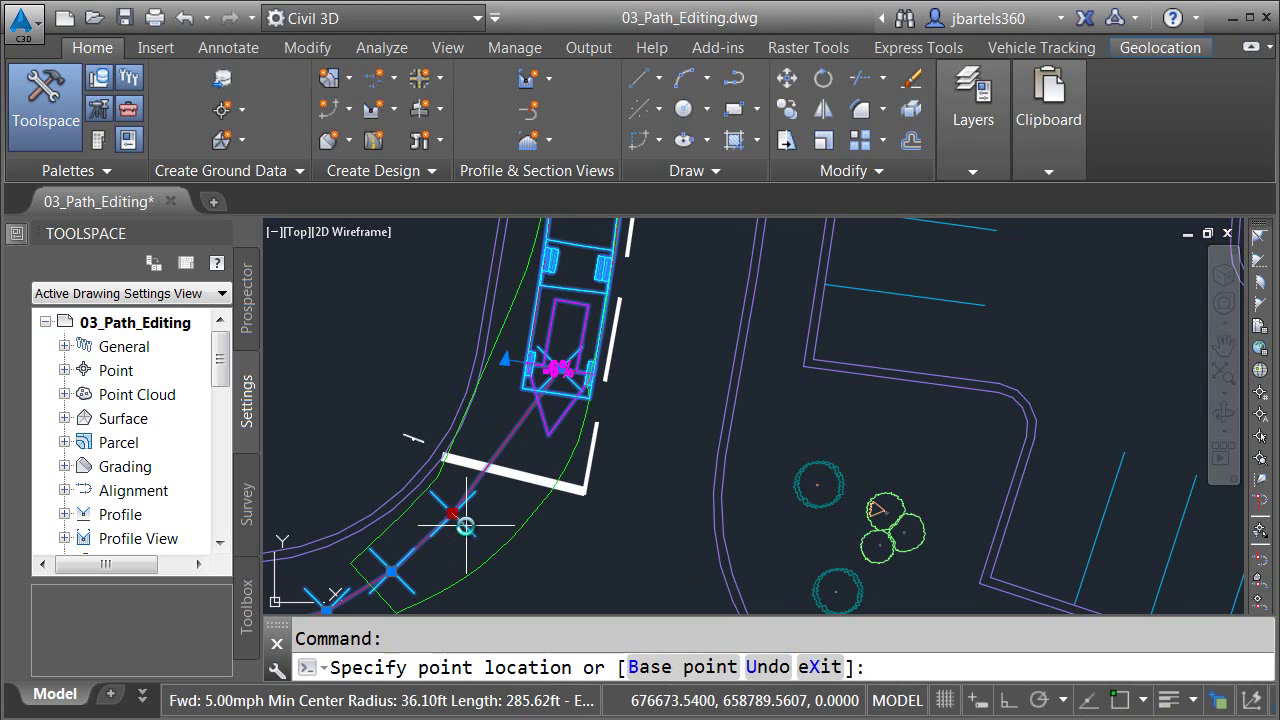
click(465, 525)
Shift a second path vertex slightly left along the redrawn curve
middle_drag(553, 560, 807, 414)
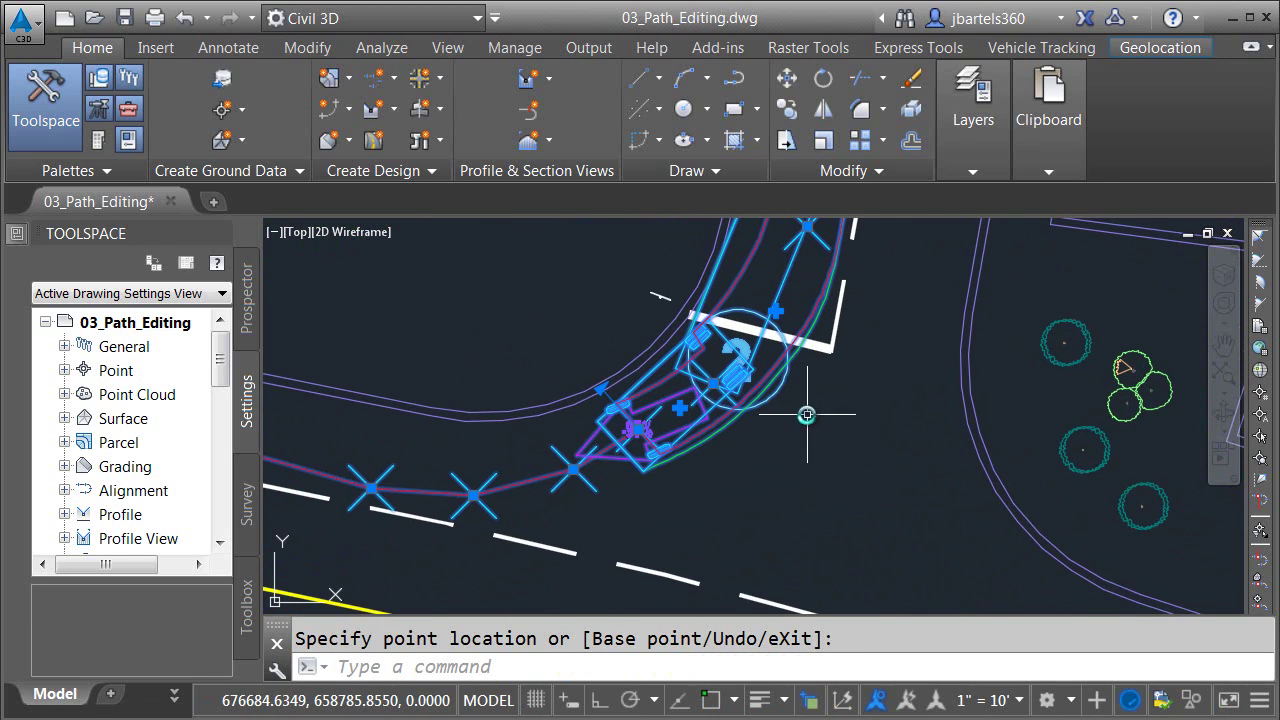
click(570, 469)
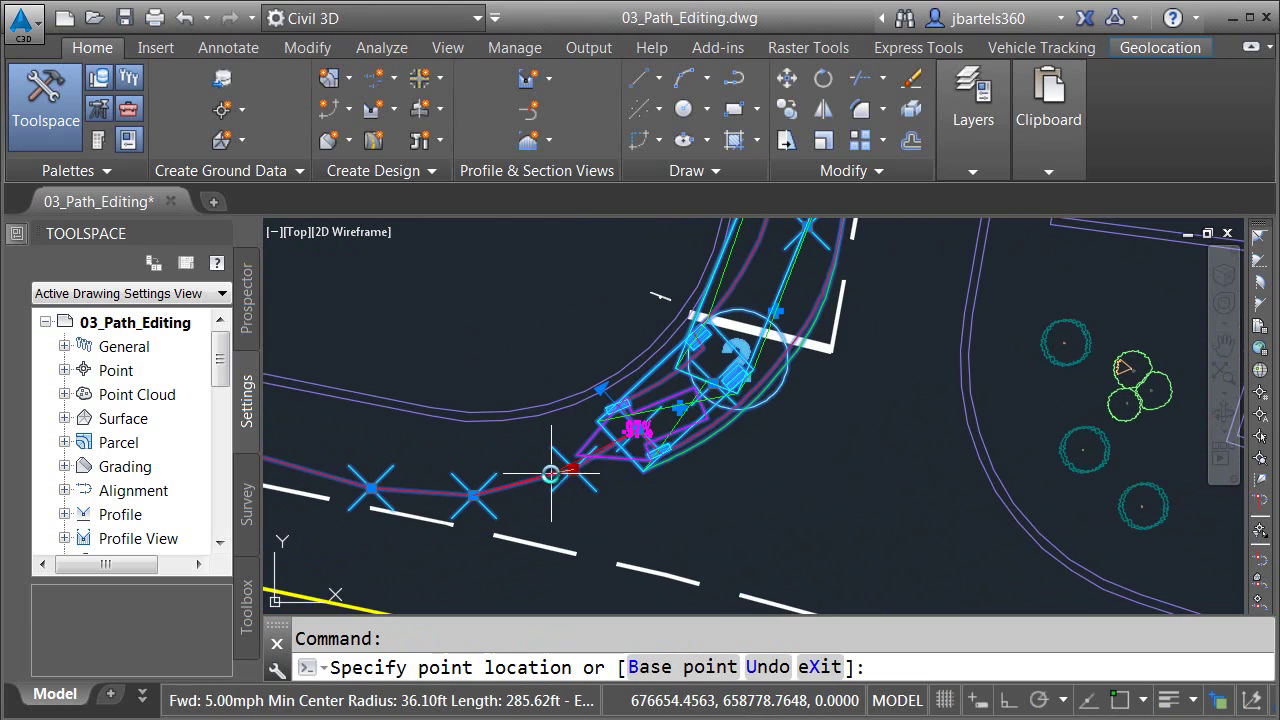
click(549, 470)
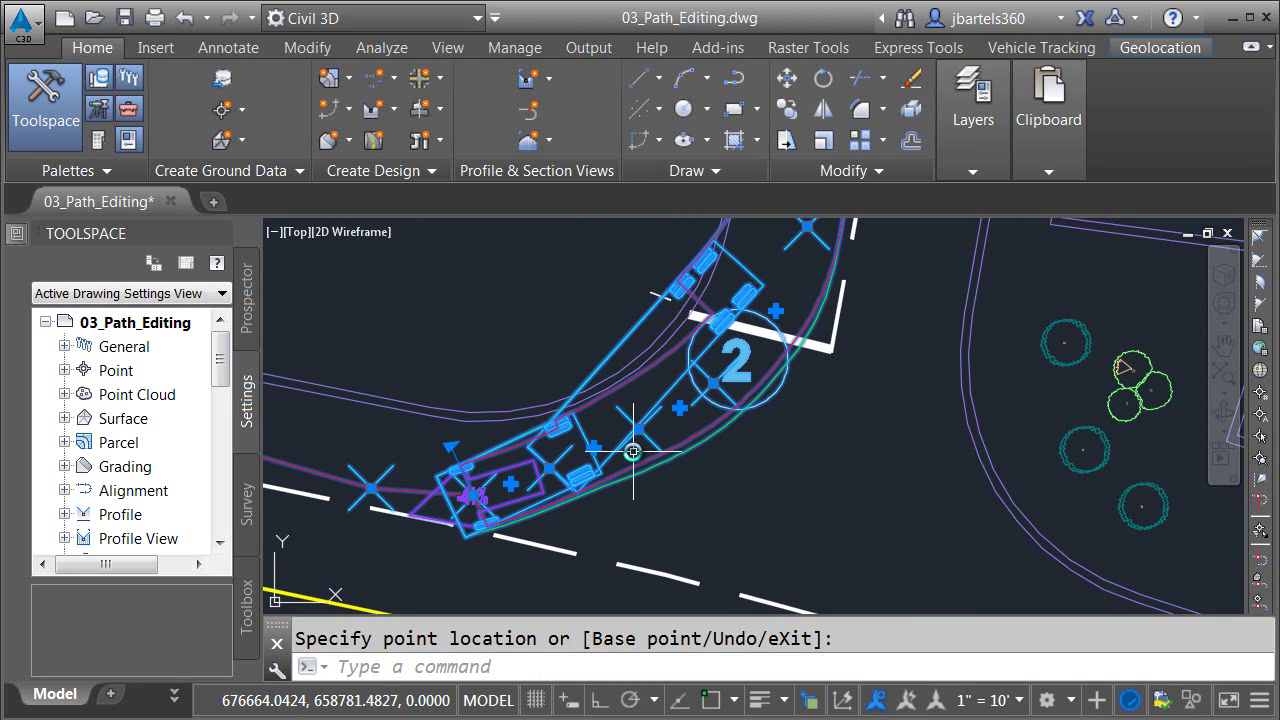
Move a target point up to the right and a path point leftward near the curve
click(636, 429)
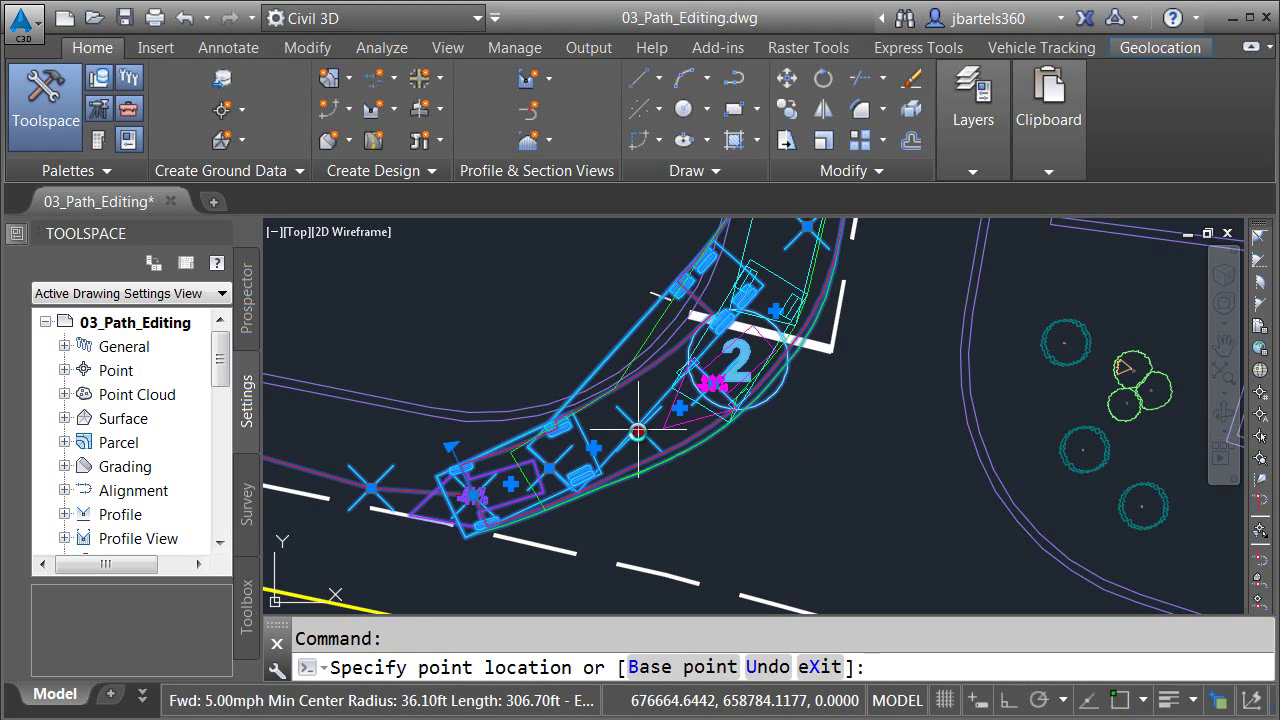
click(713, 383)
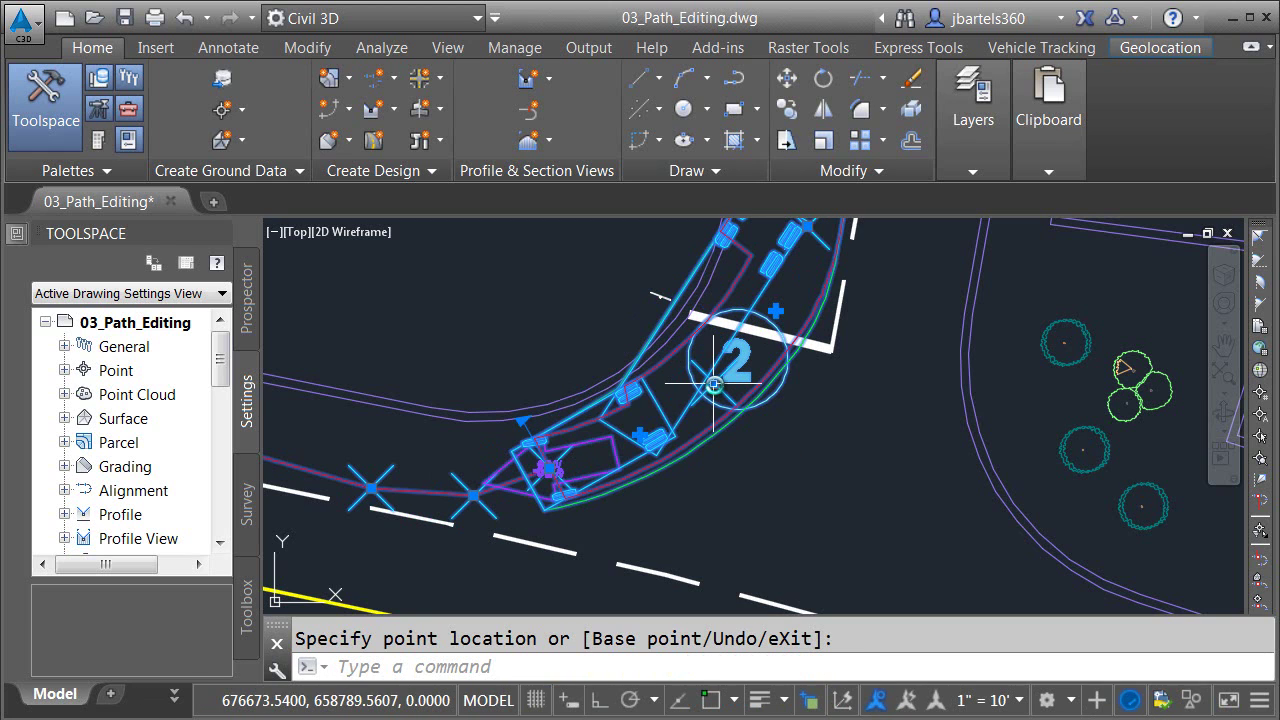
click(547, 468)
click(486, 466)
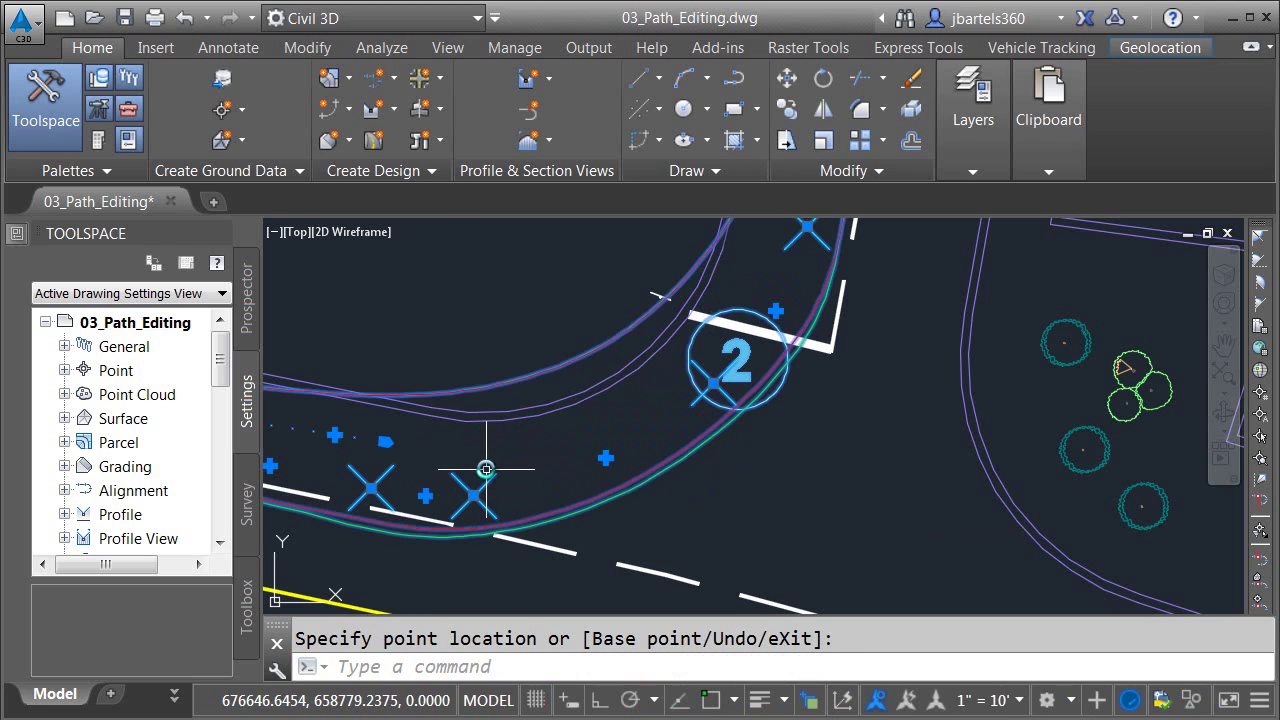
Reposition path points along the road, placing one past the corner
mouse_move(490, 464)
middle_down()
mouse_move(509, 451)
mouse_move(614, 508)
middle_up()
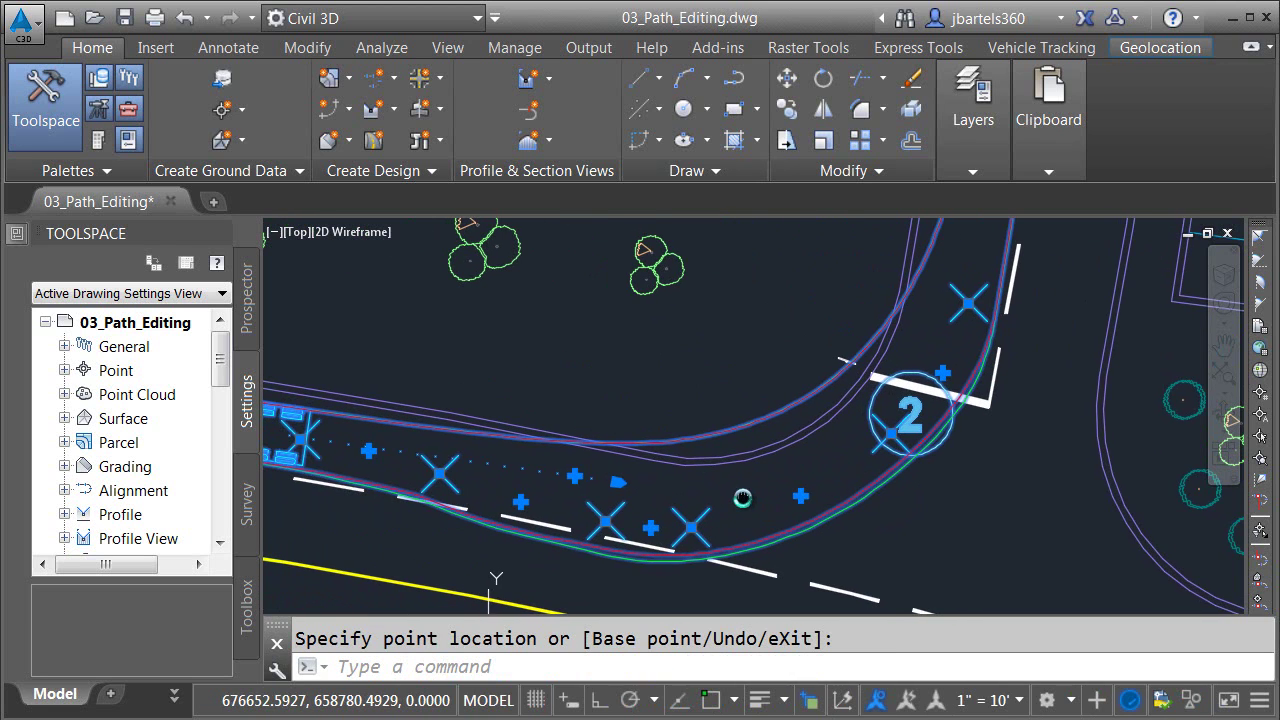
click(605, 521)
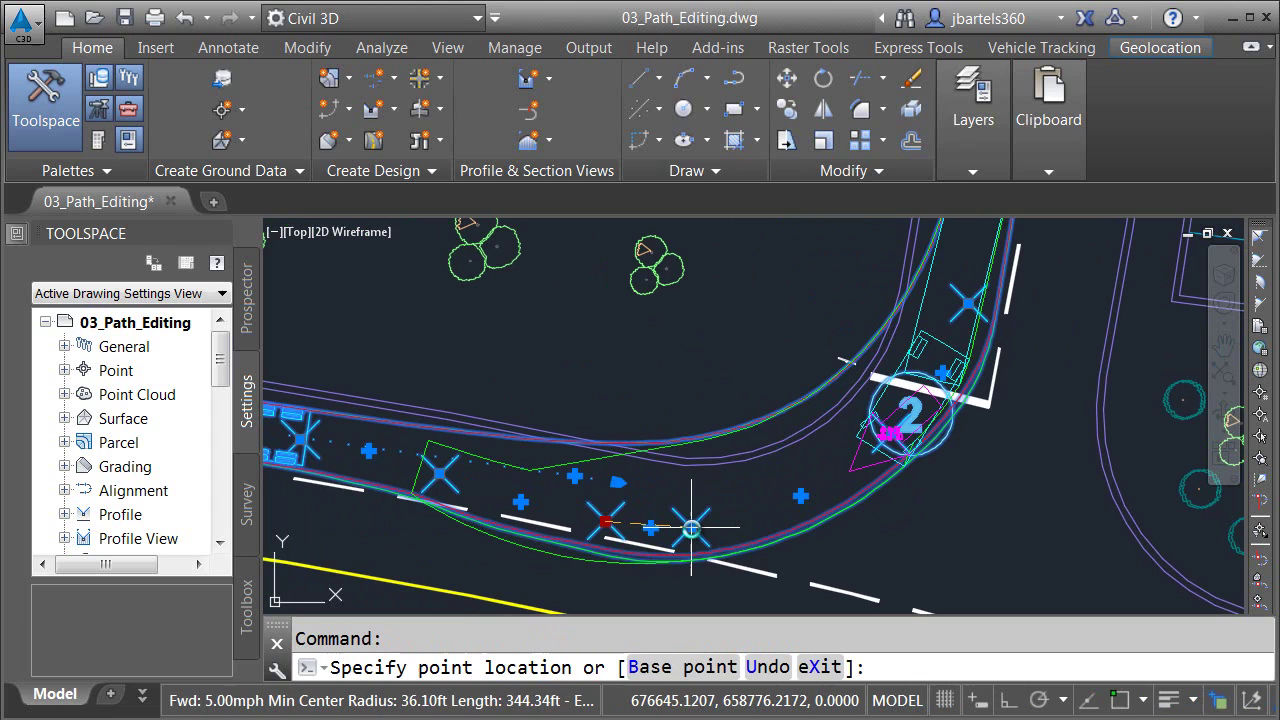
click(693, 527)
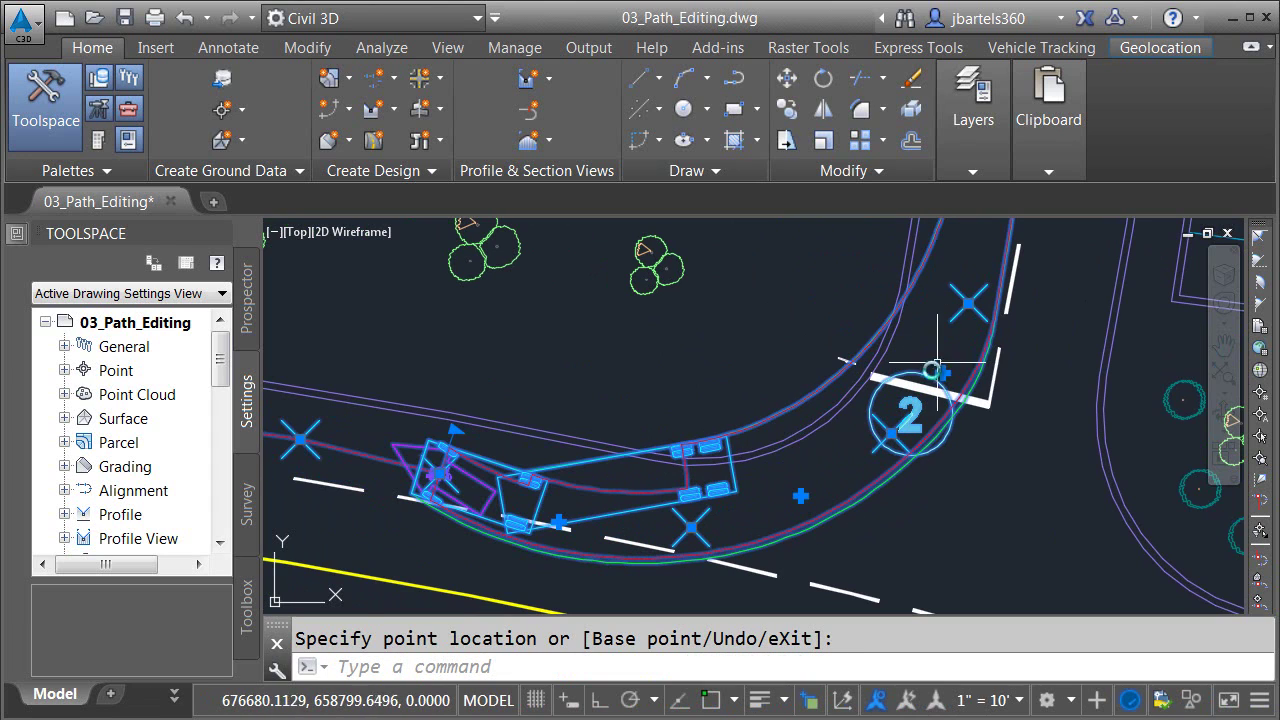
mouse_move(1014, 366)
middle_down()
mouse_move(929, 423)
mouse_move(832, 460)
middle_up()
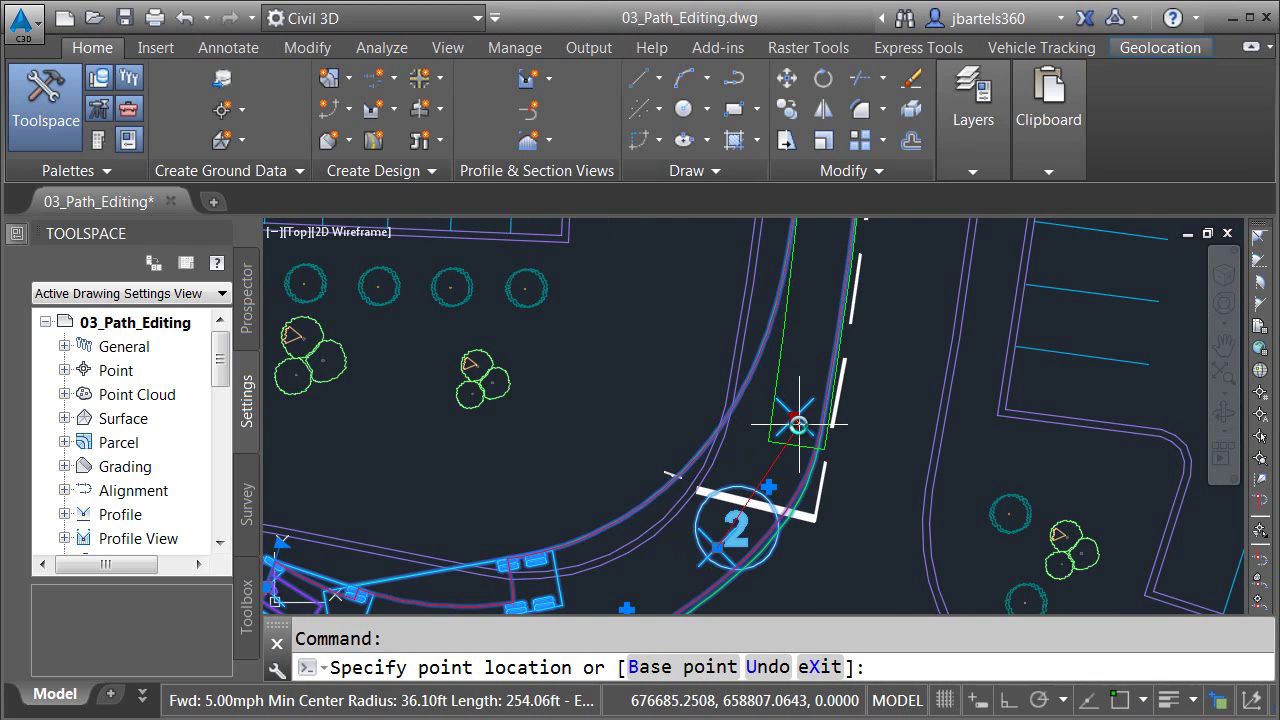
click(800, 425)
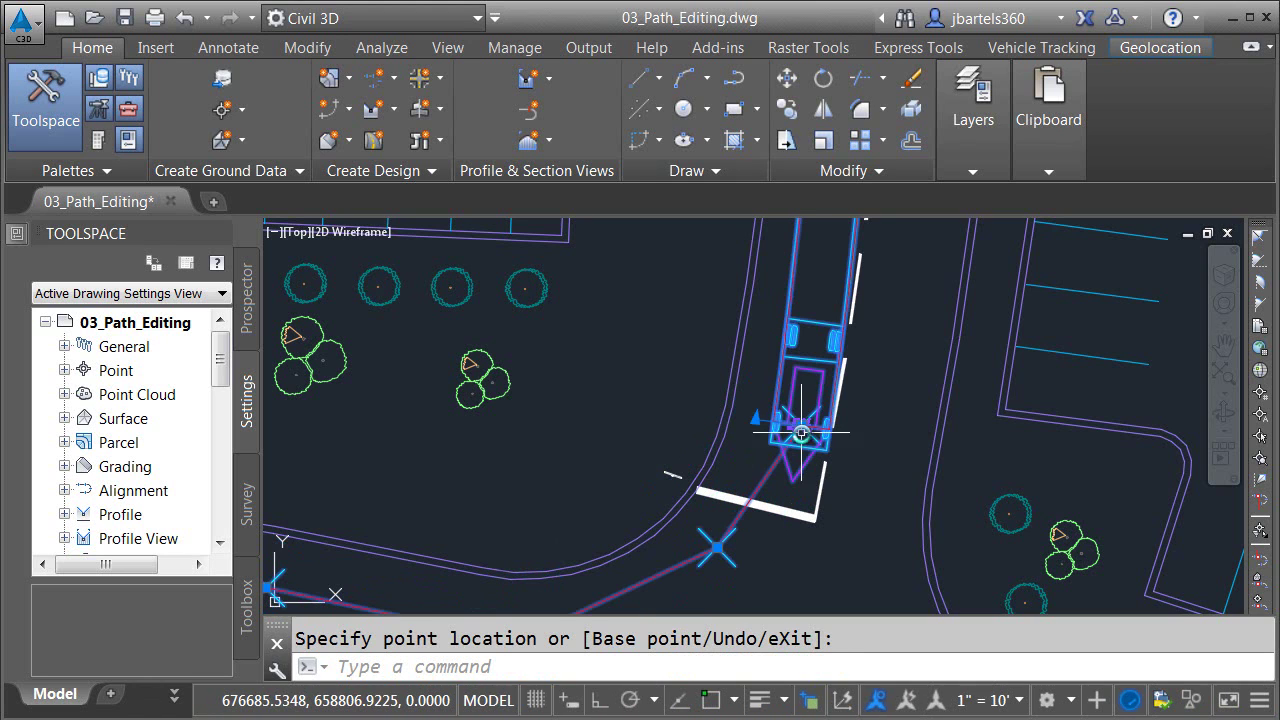
Reposition the path point near the bus and two vertices along the lower curve
middle_drag(846, 551, 849, 431)
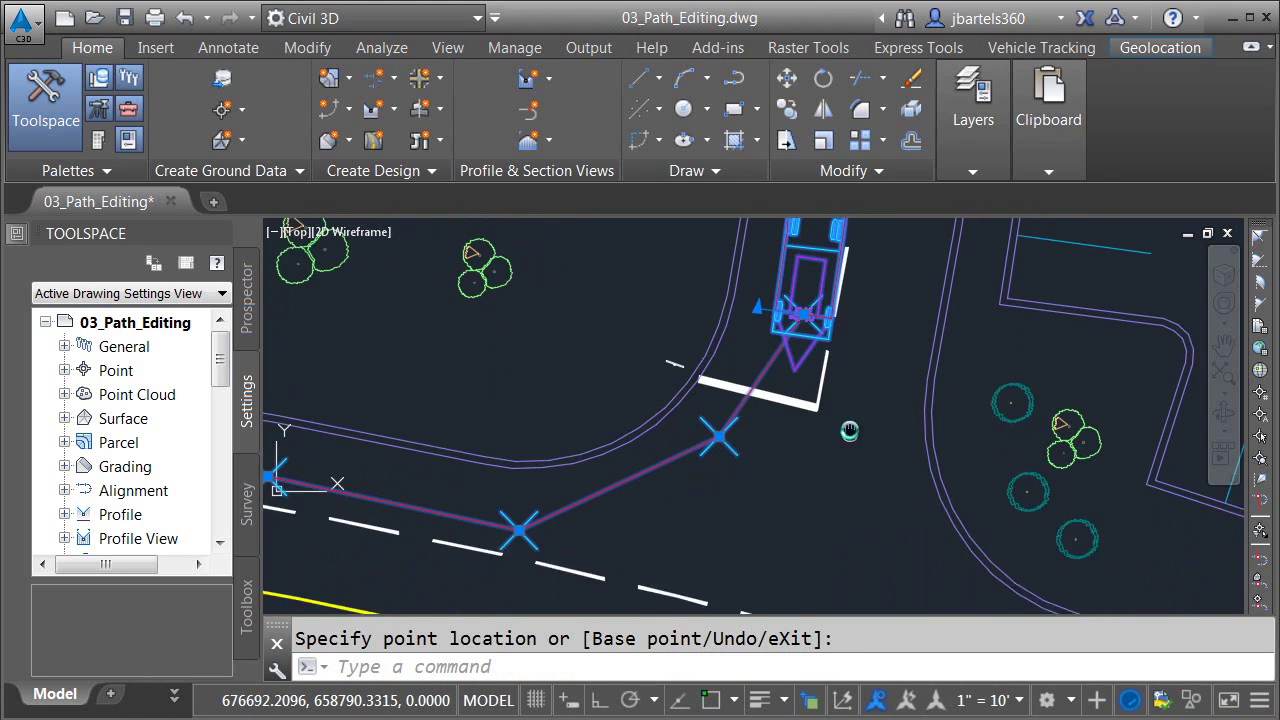
click(721, 421)
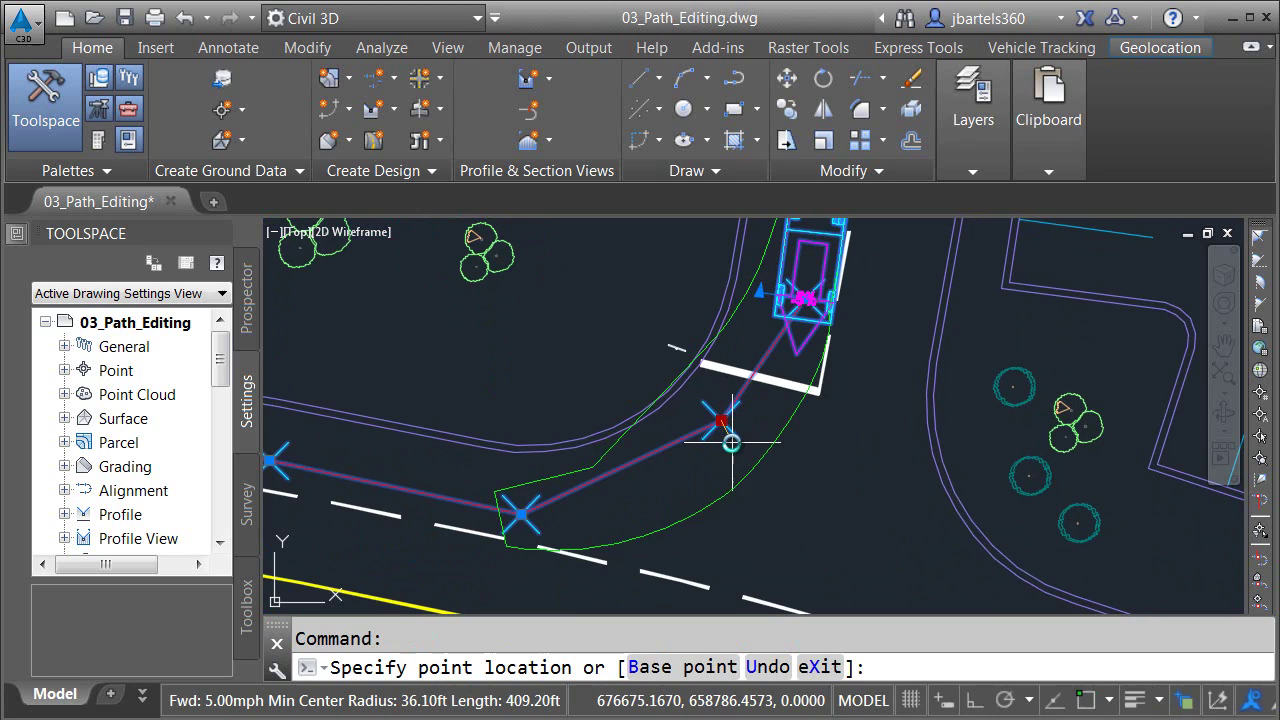
click(733, 448)
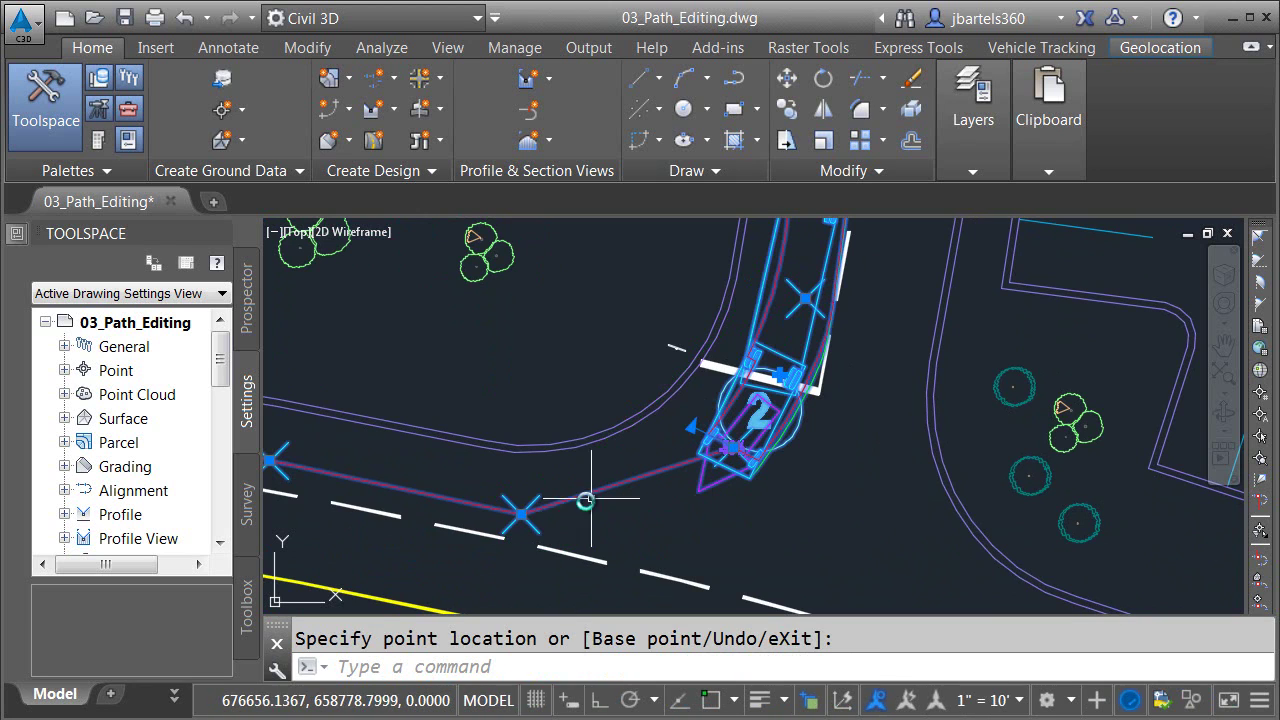
click(522, 516)
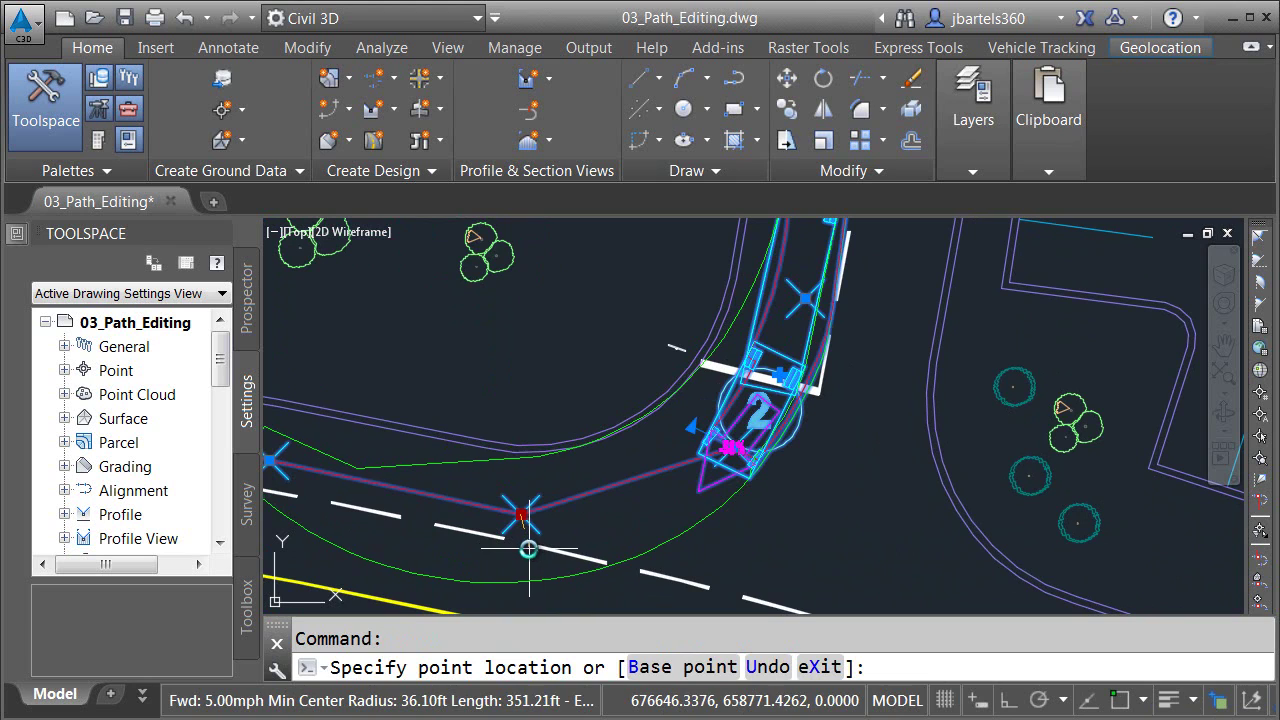
click(528, 546)
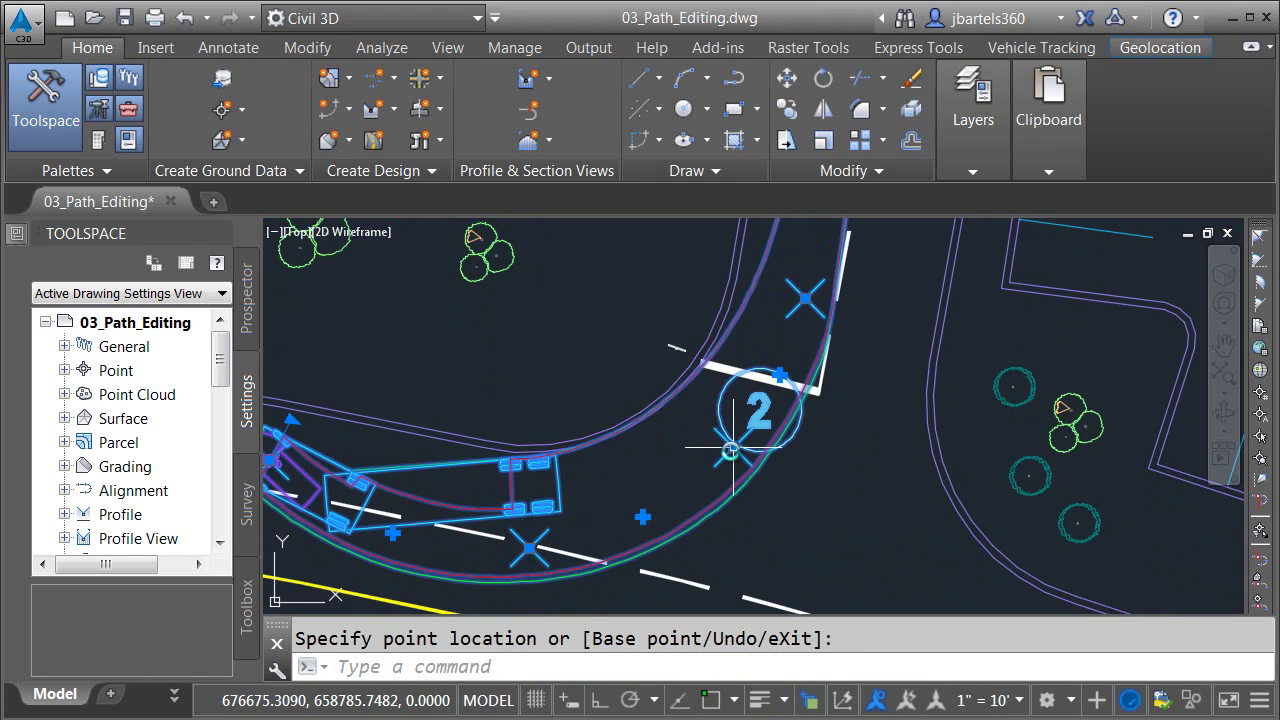
click(529, 546)
click(550, 548)
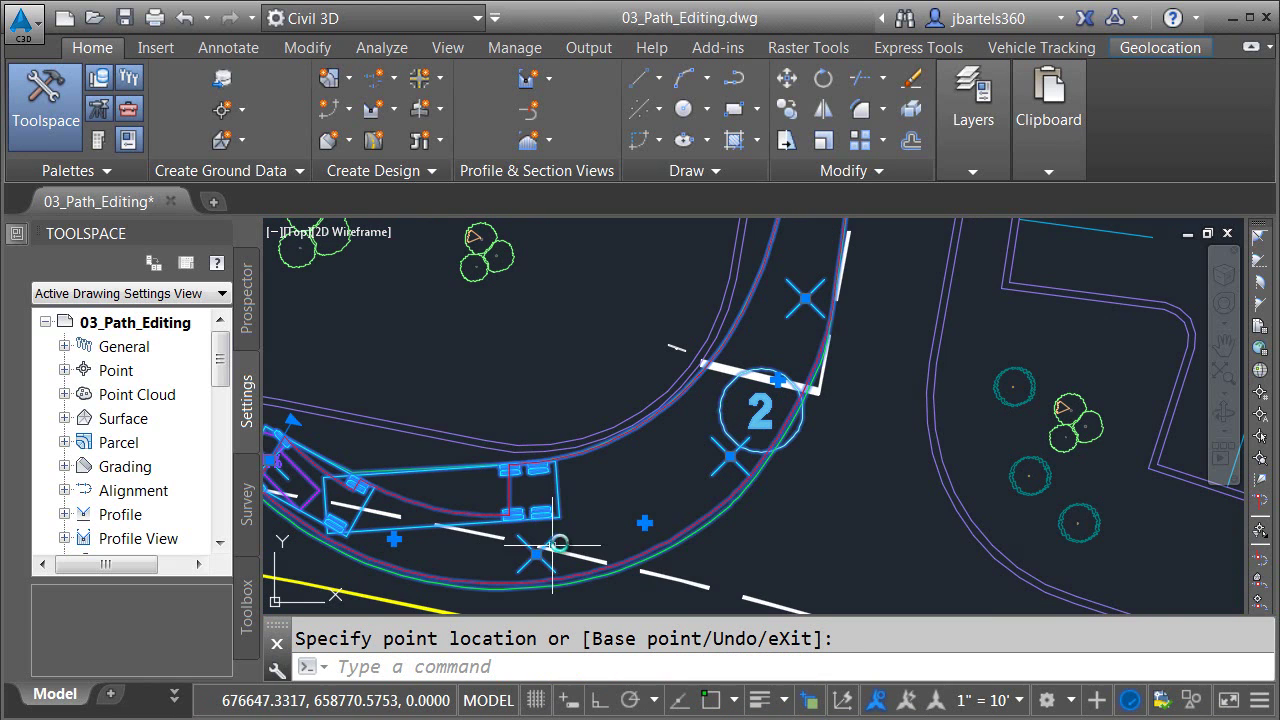
Move the bus's target point further left on the approach road
middle_drag(415, 449, 929, 452)
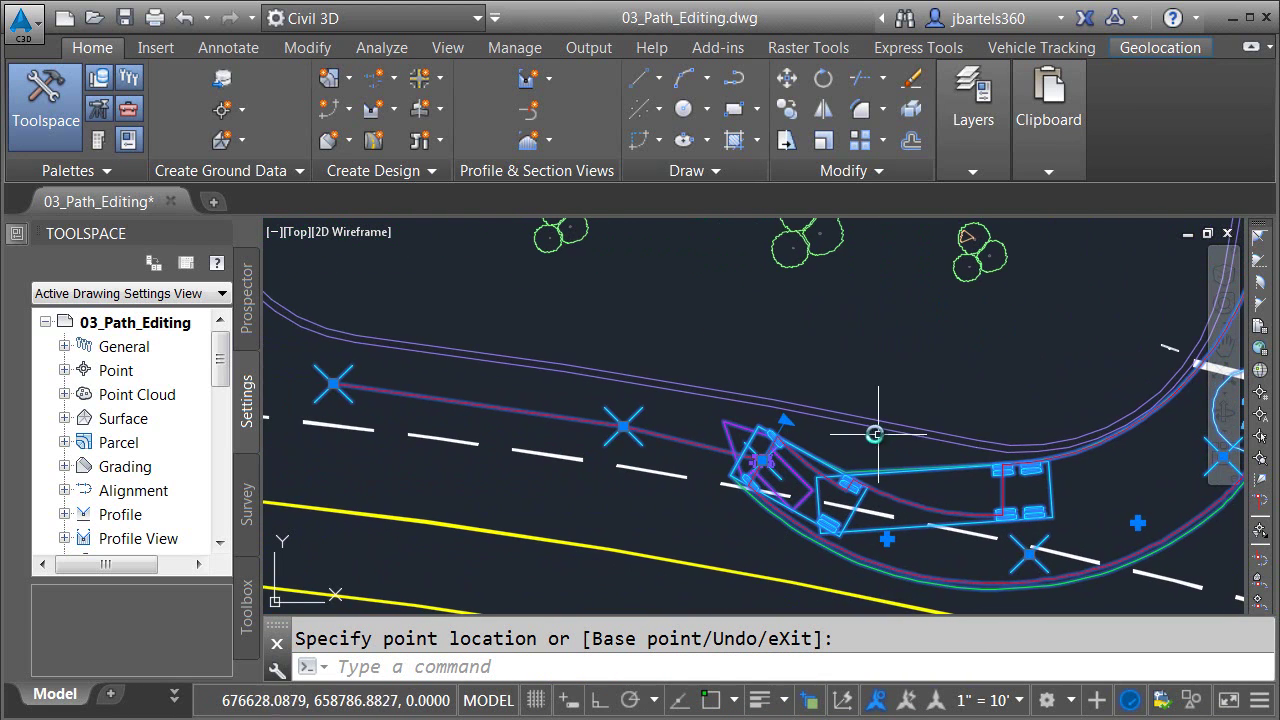
click(763, 459)
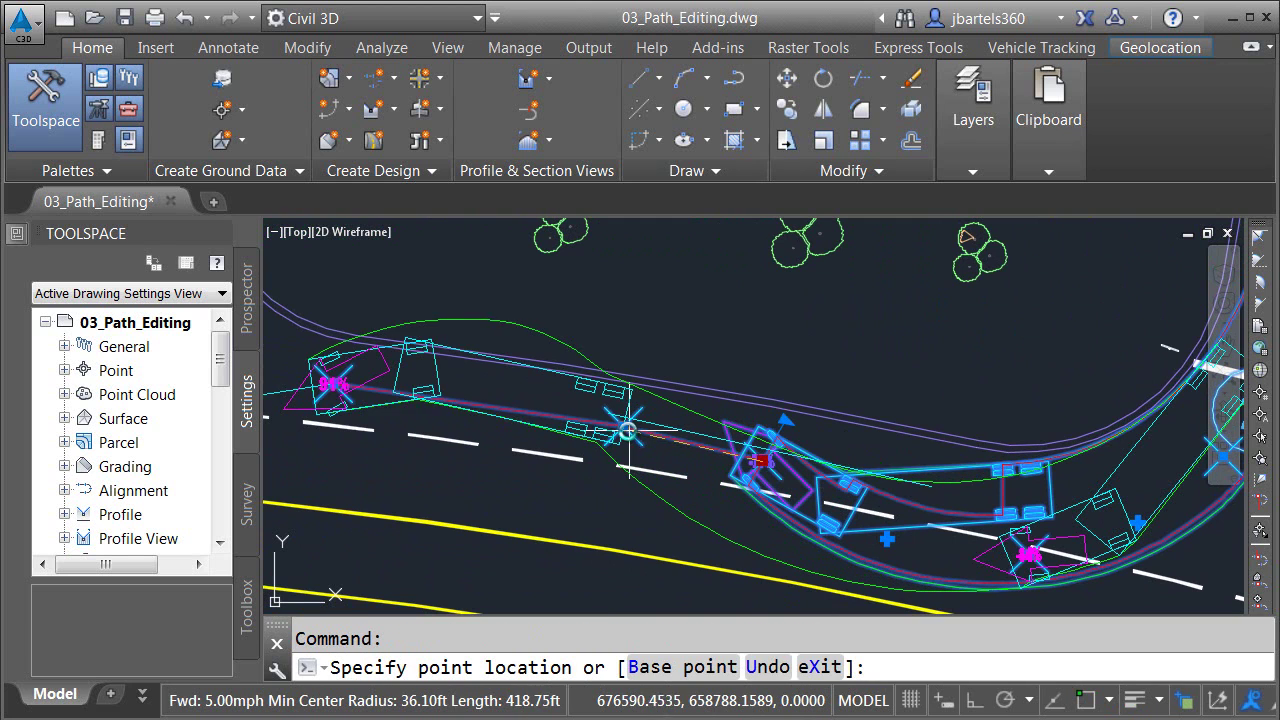
click(624, 432)
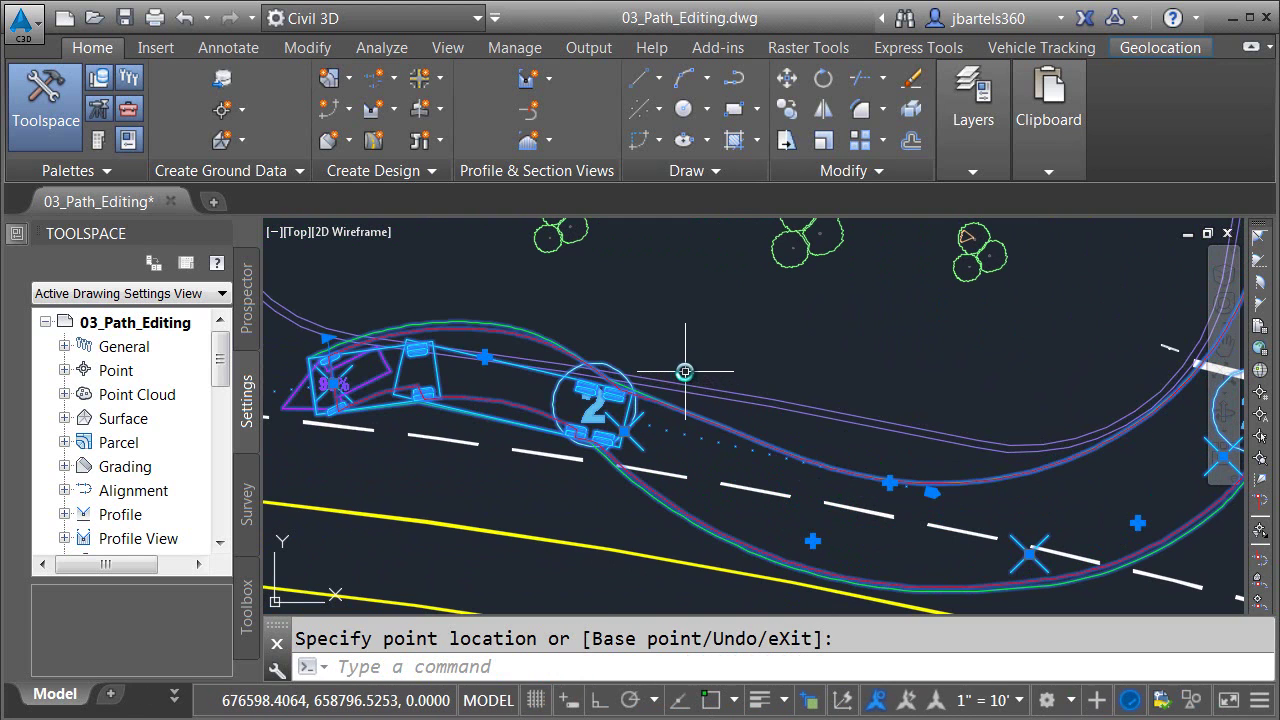
mouse_move(698, 377)
middle_down()
mouse_move(748, 399)
mouse_move(1069, 438)
middle_up()
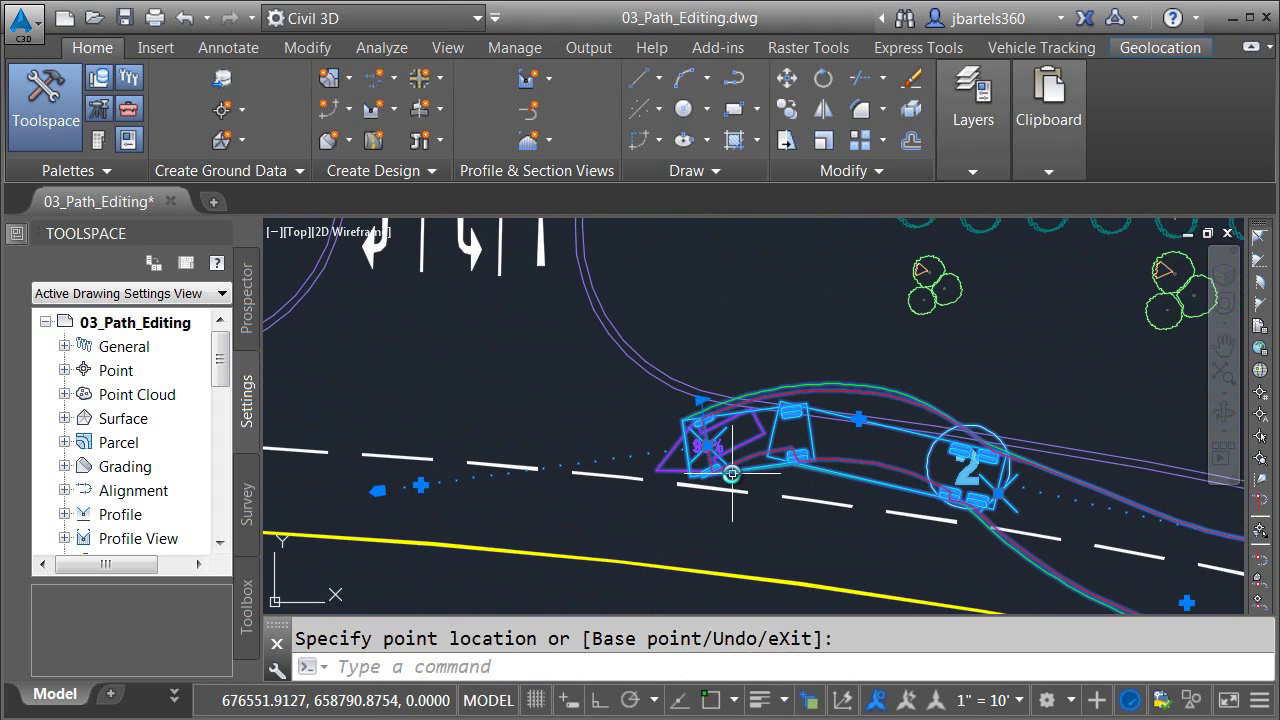
Insert a new target point on the straight approach and reposition it
click(858, 420)
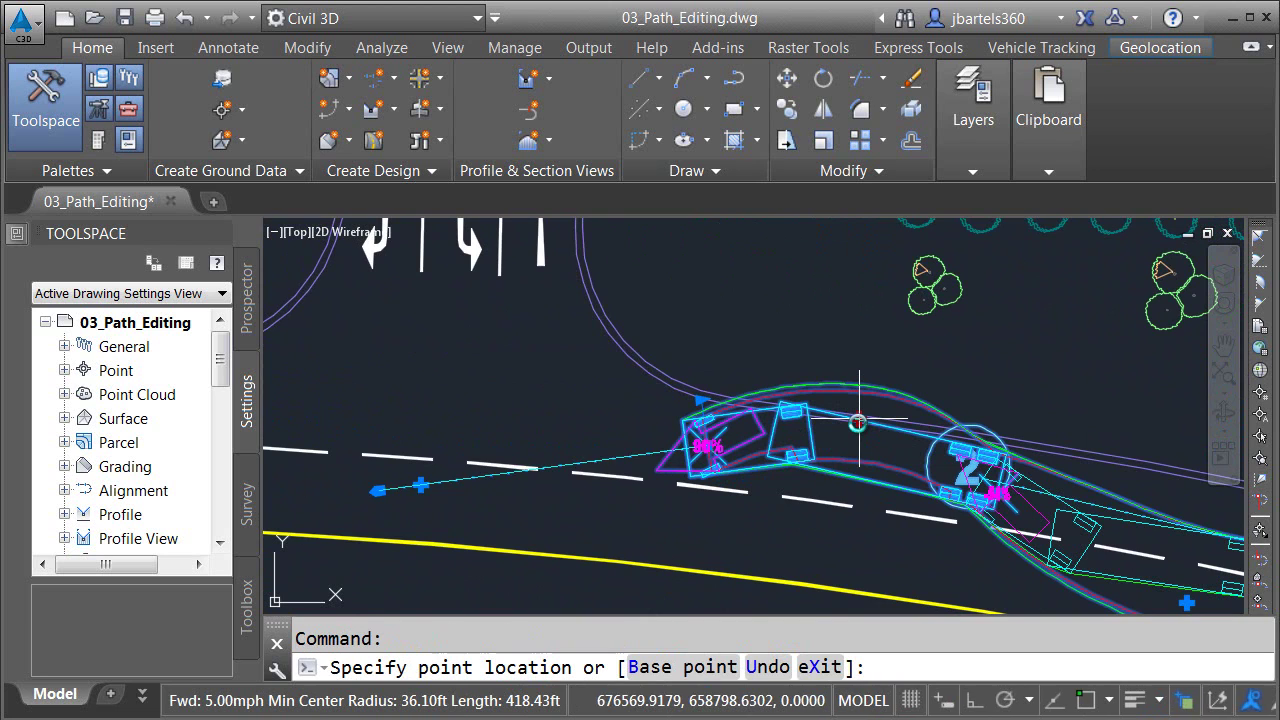
click(853, 470)
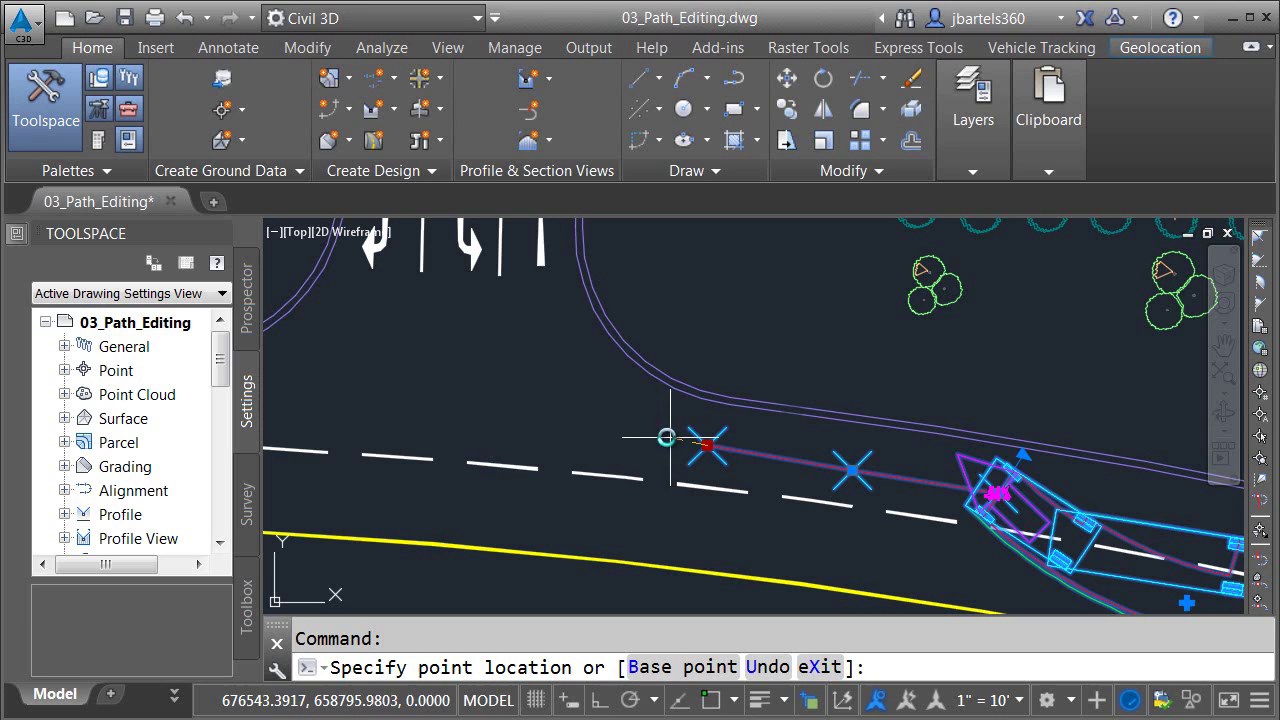
click(551, 430)
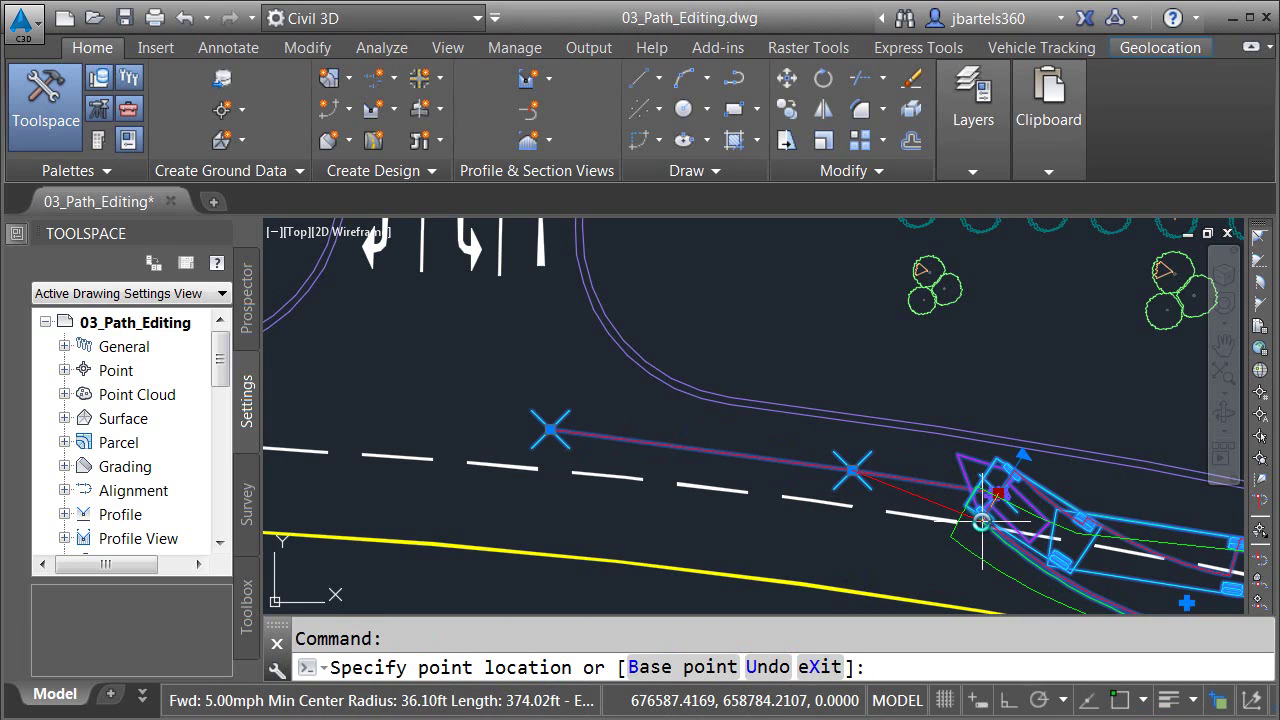
click(980, 520)
Move the nearby path point, the target beside marker 2, and the approach marker further along the lane
click(860, 475)
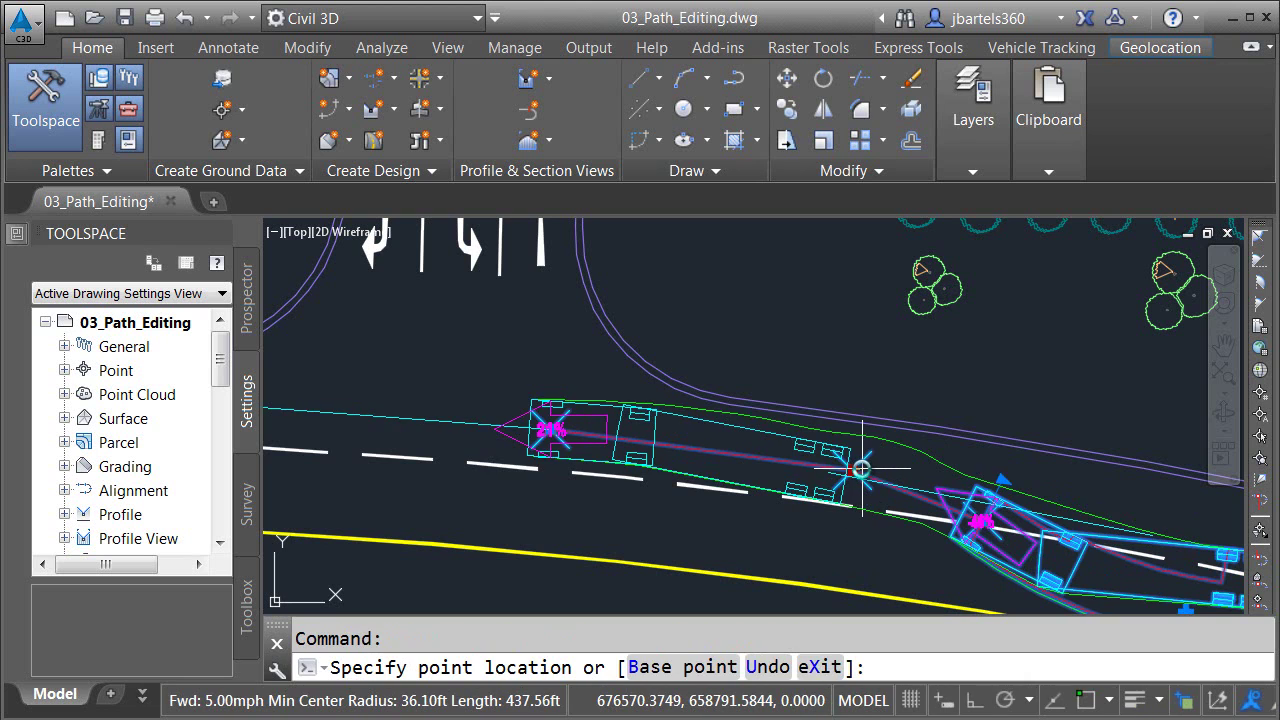
click(866, 467)
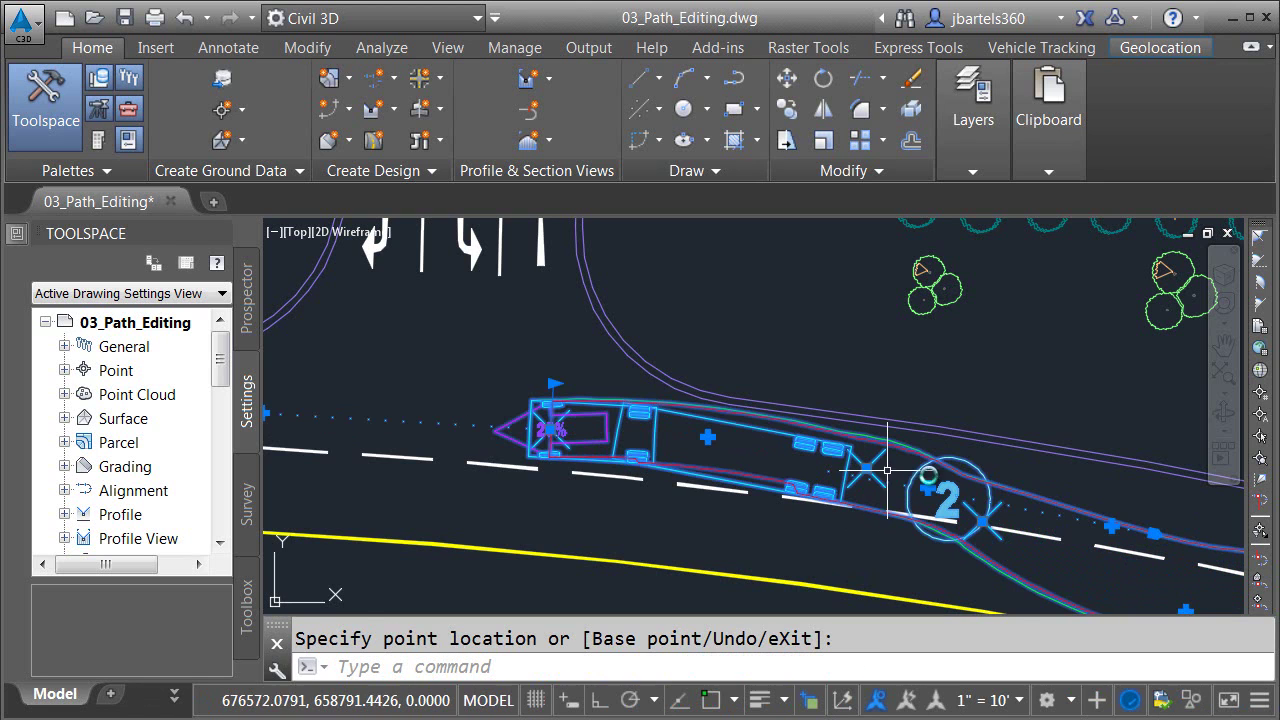
middle_drag(1023, 466, 755, 383)
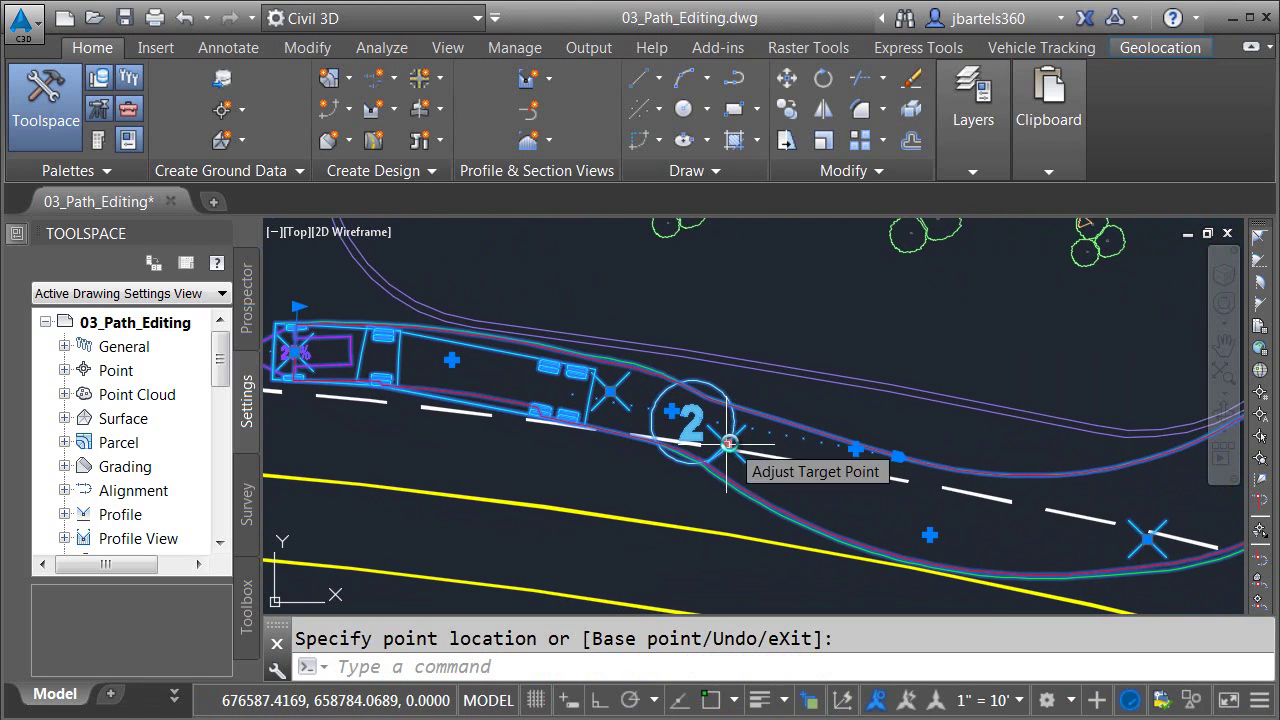
click(728, 446)
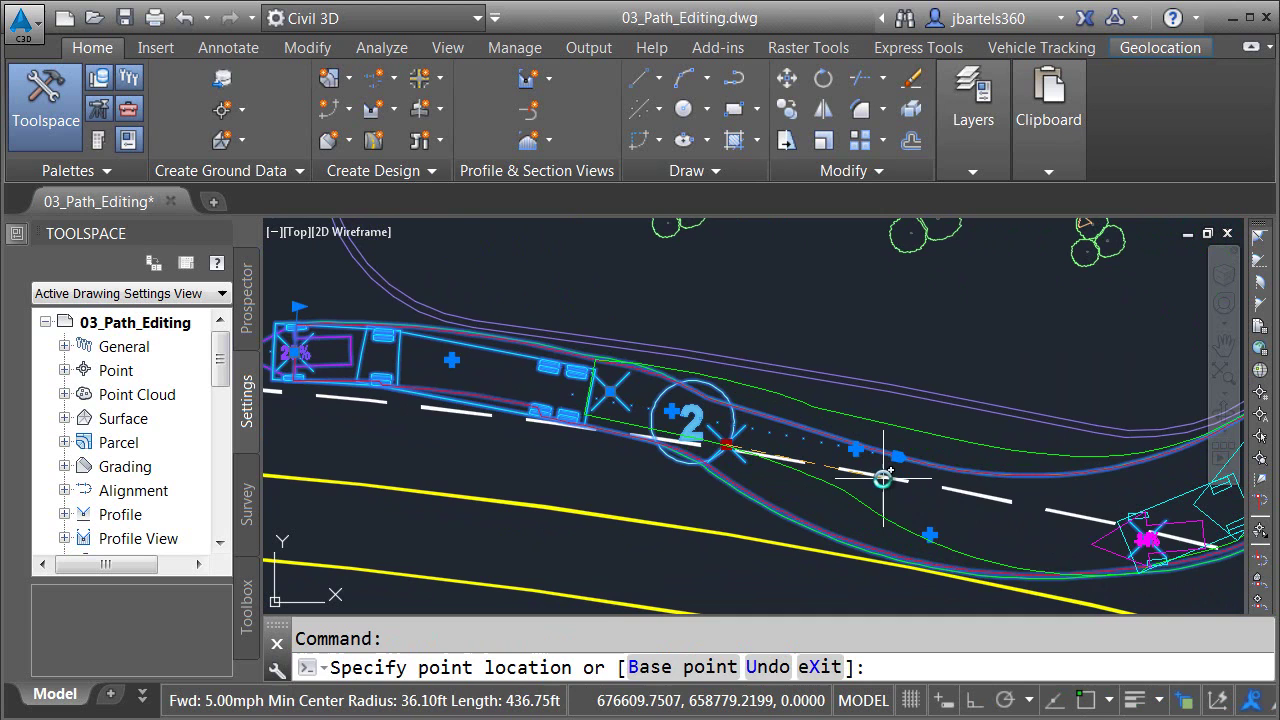
click(898, 480)
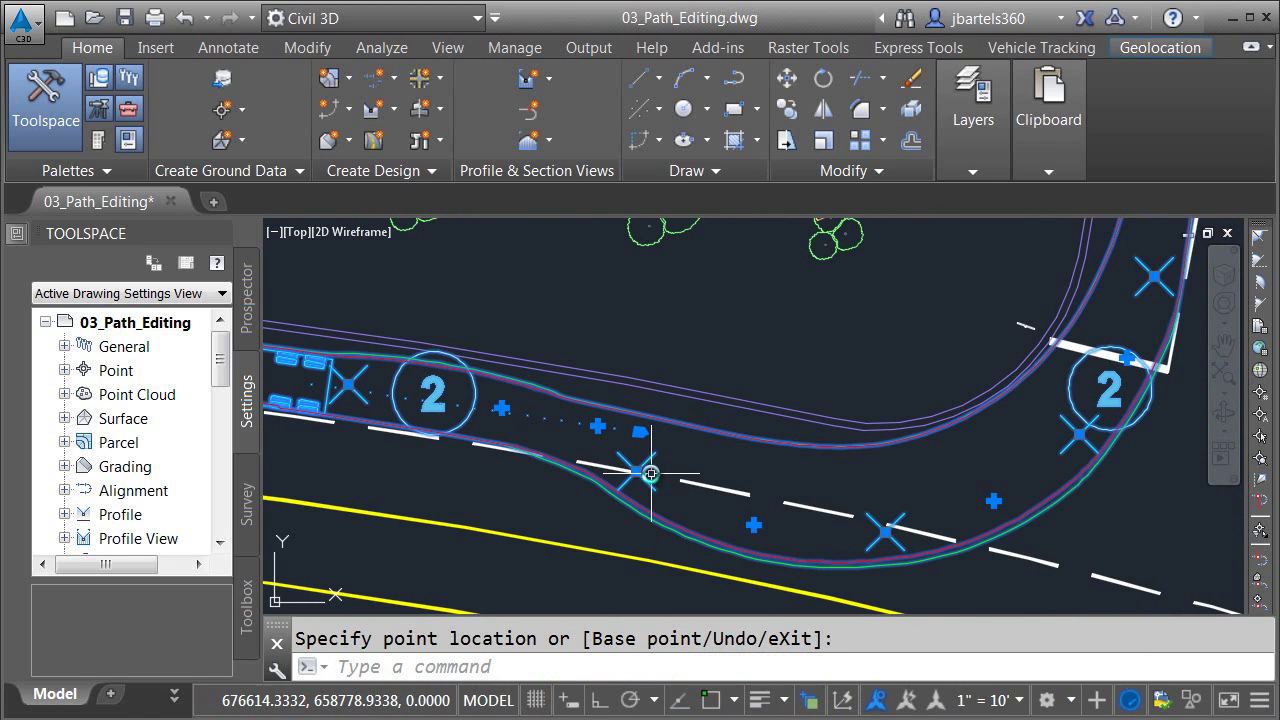
click(637, 471)
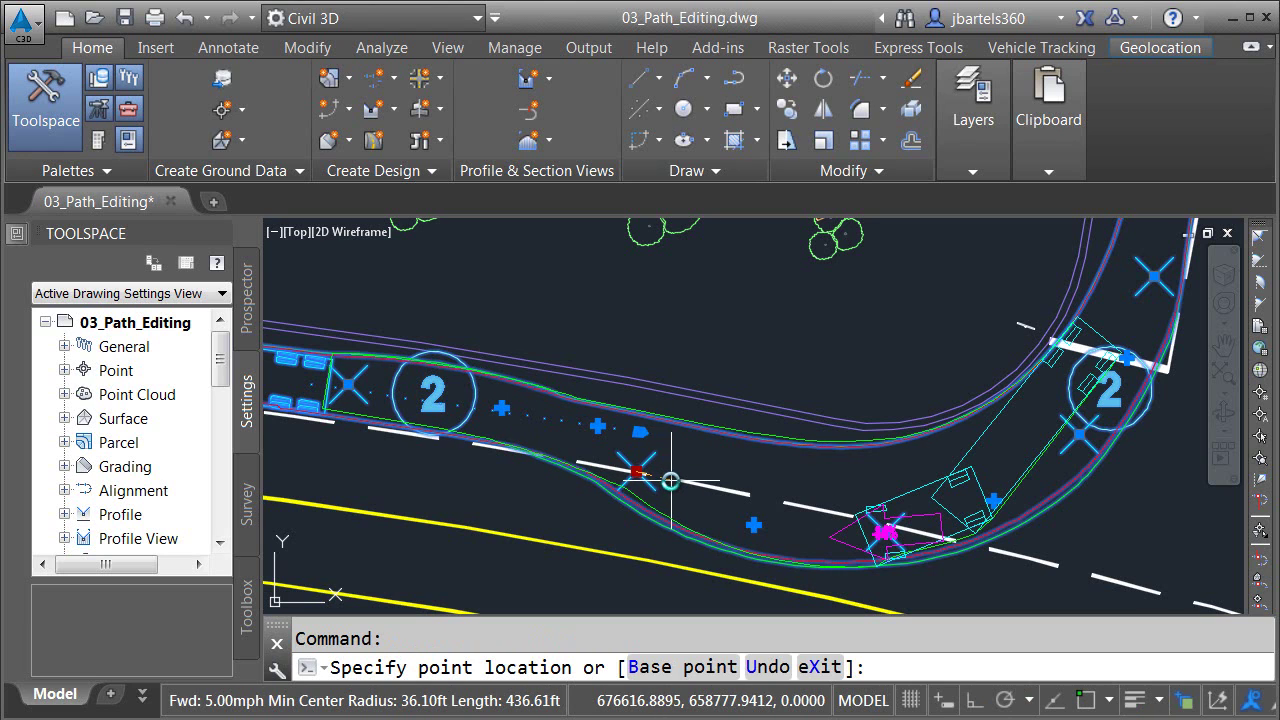
click(670, 481)
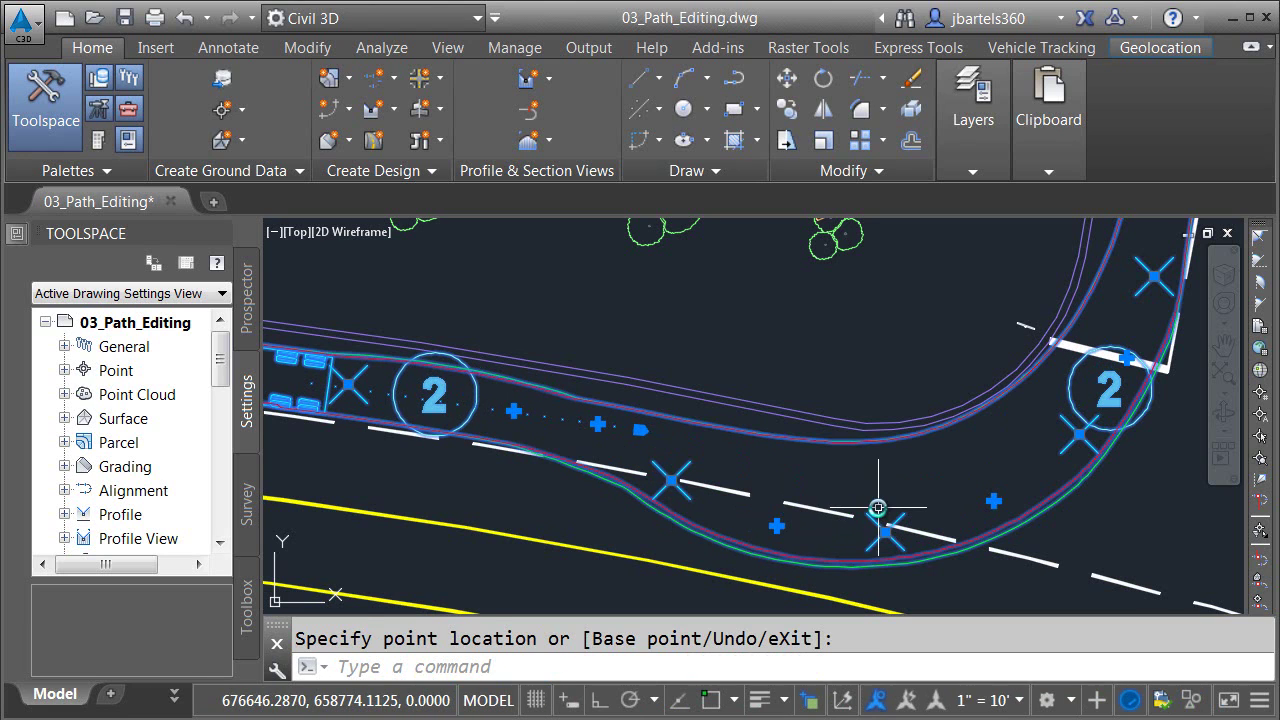
Move the vehicle path's start point further back to the left along the road
mouse_move(555, 433)
middle_down()
mouse_move(721, 472)
mouse_move(1073, 517)
middle_up()
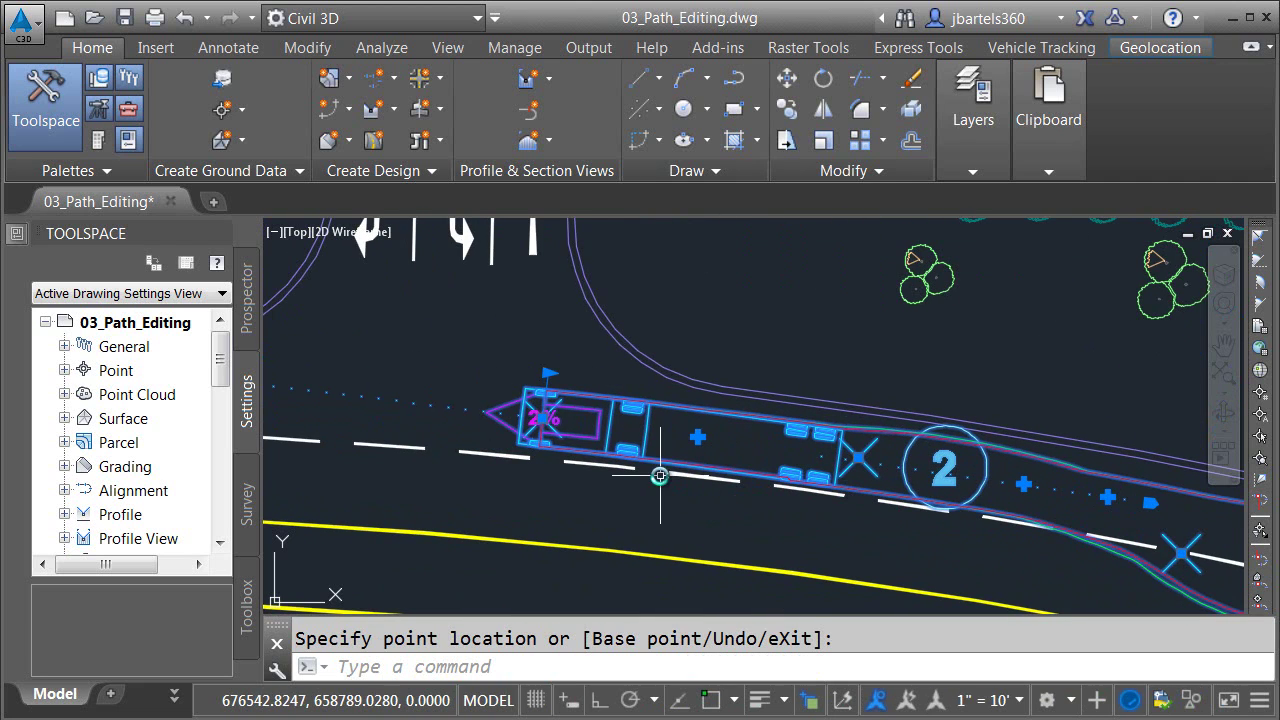
middle_drag(571, 480, 763, 497)
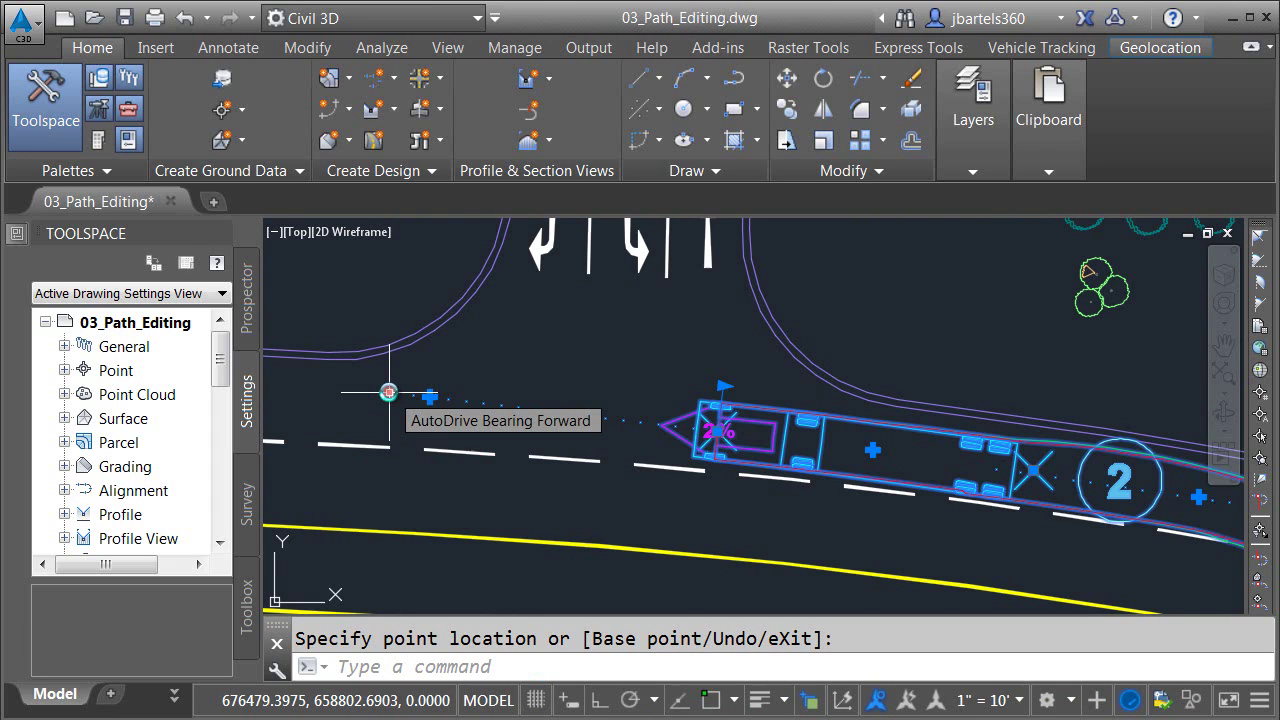
middle_drag(791, 528, 526, 486)
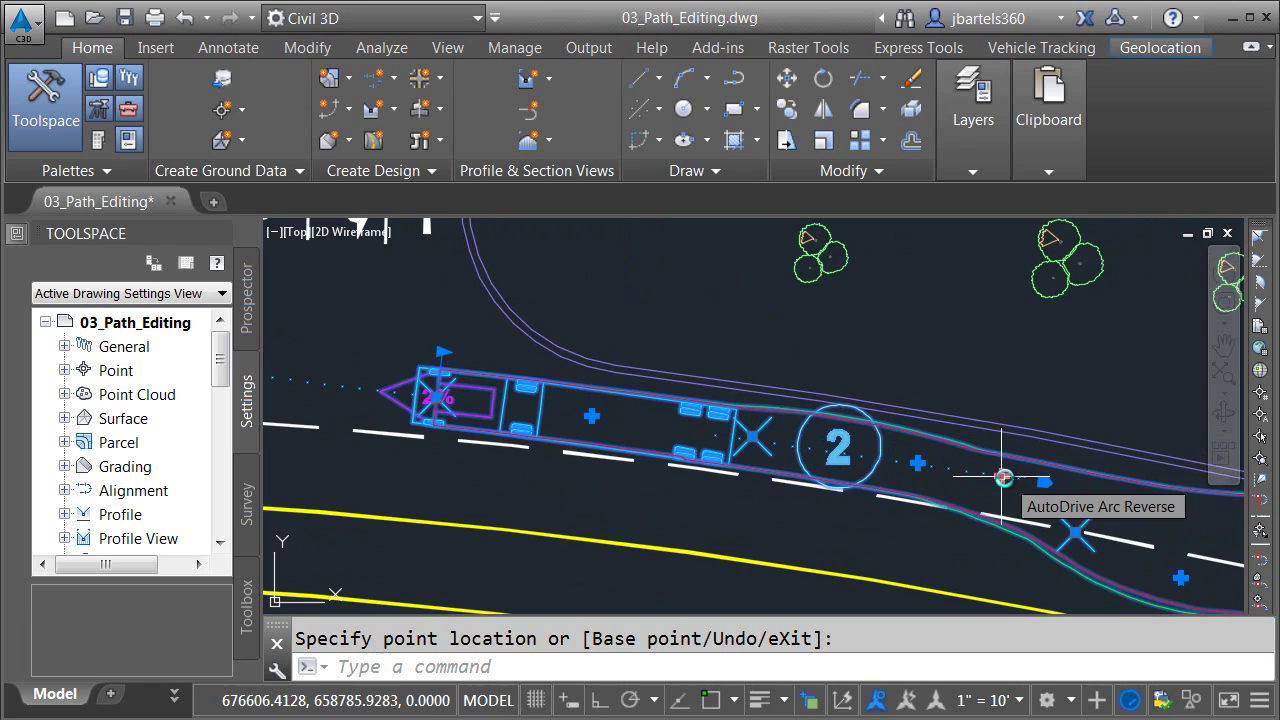
middle_drag(583, 497, 925, 537)
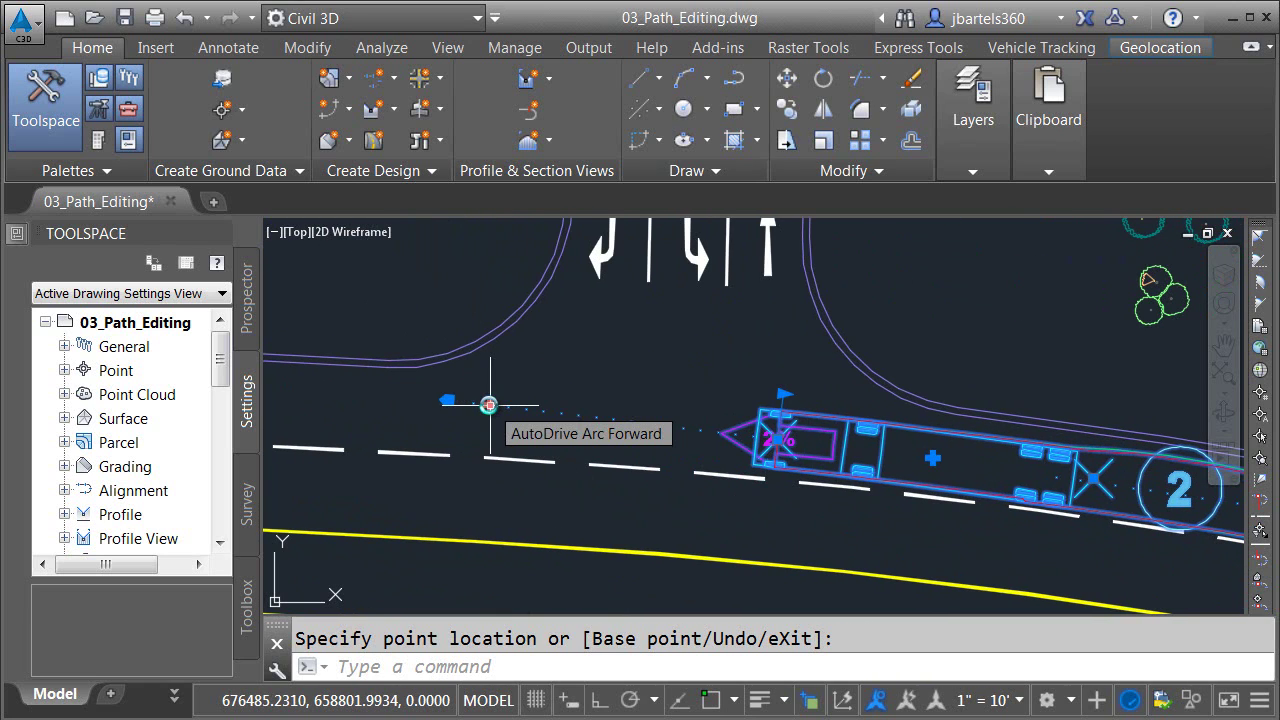
click(489, 405)
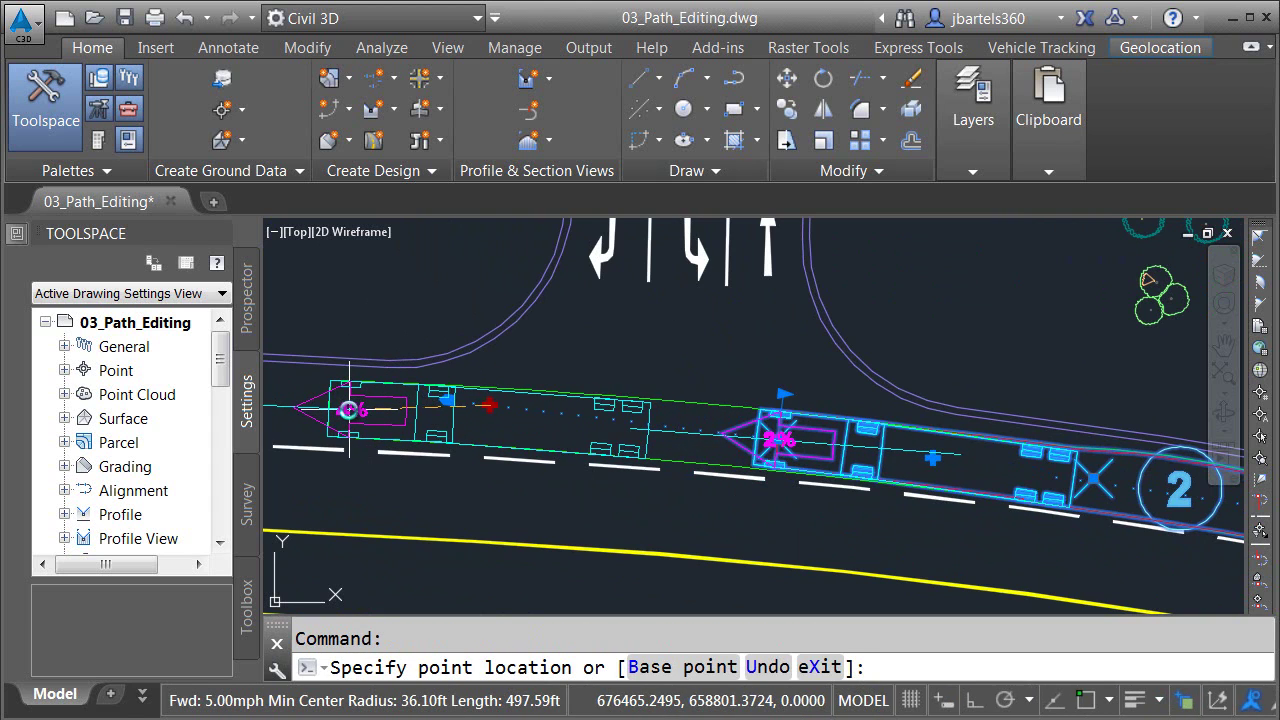
click(350, 410)
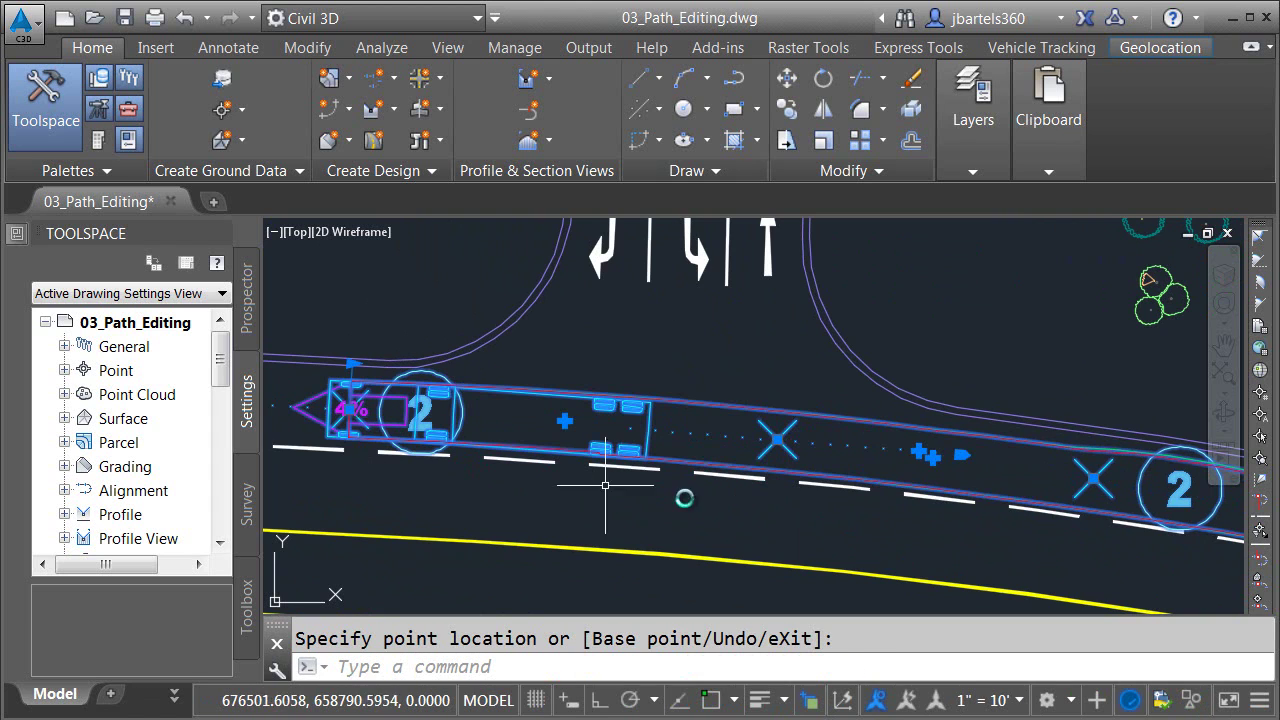
Nudge the path point beside the X marker before the bend, lengthening the path to about 497.67 ft
click(777, 439)
click(795, 437)
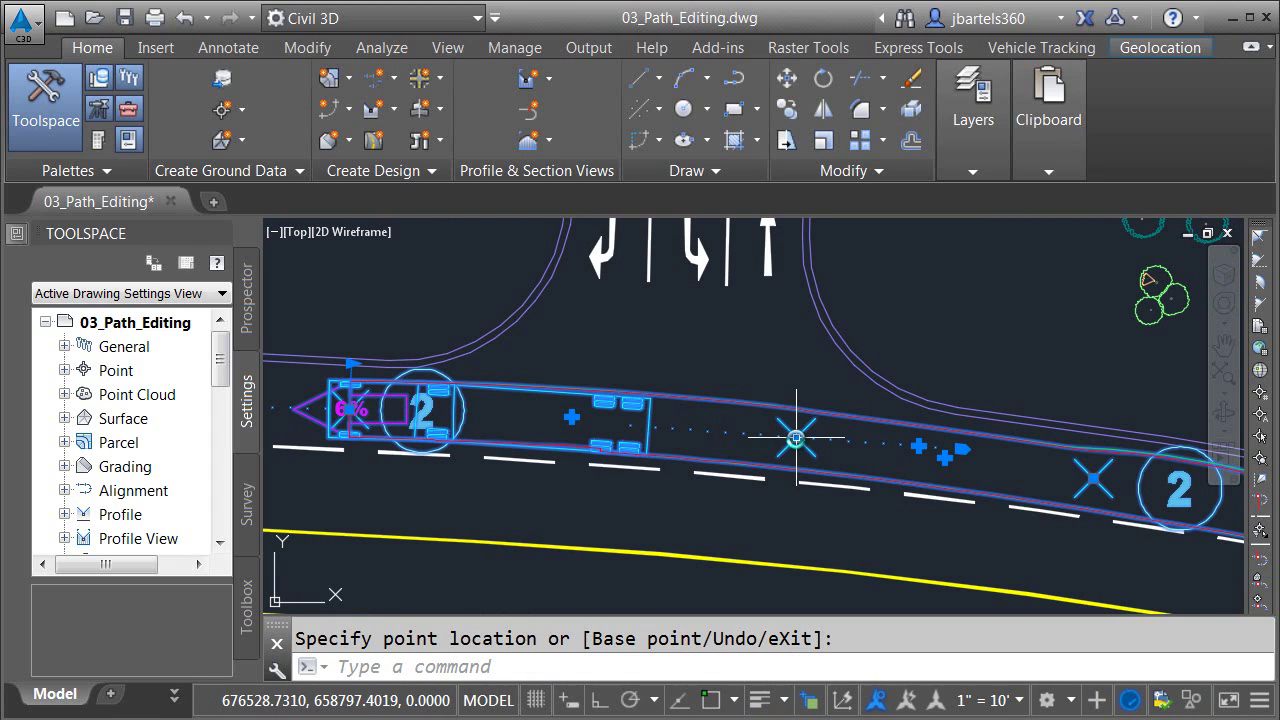
middle_drag(977, 477, 692, 462)
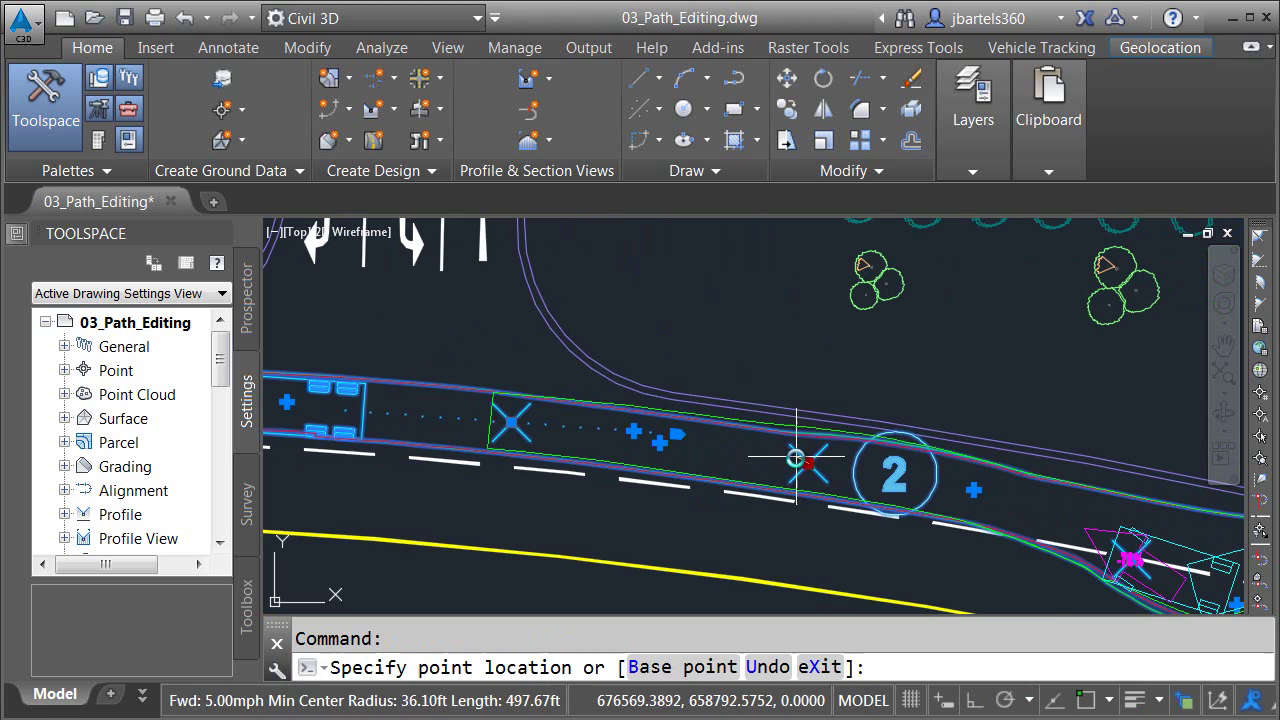
key(Return)
scroll(822, 492, down, 4)
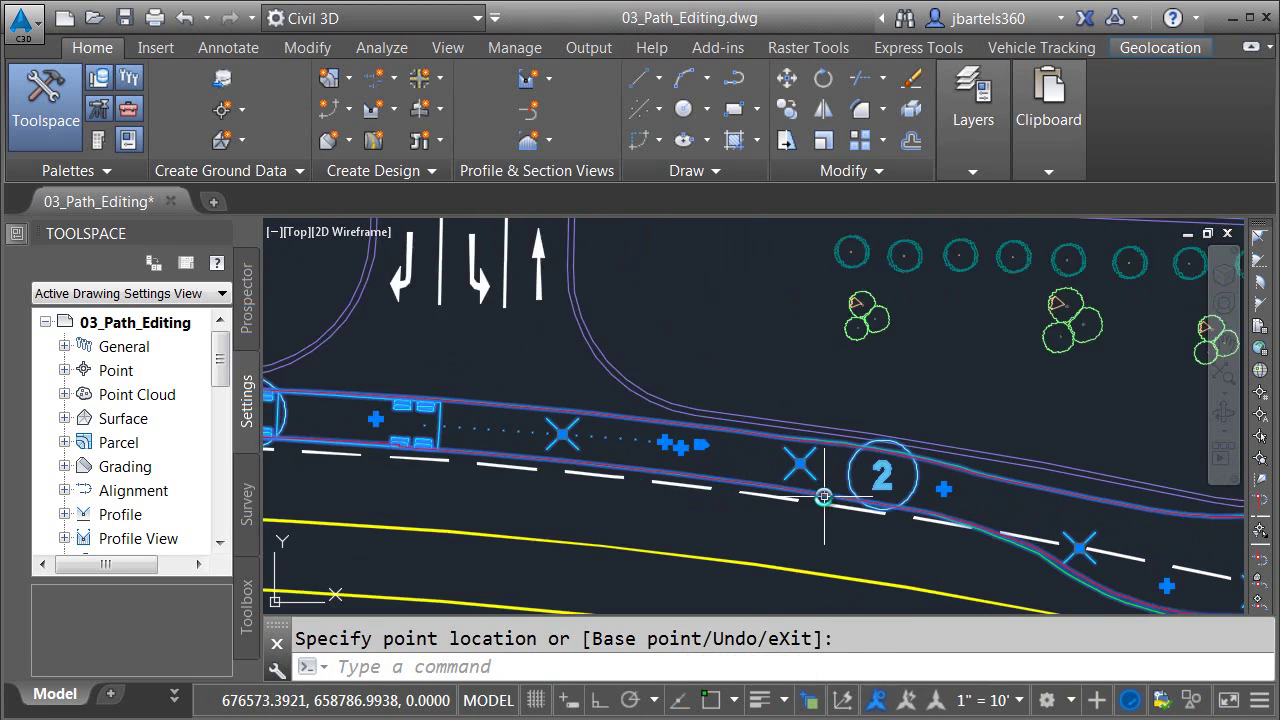
Bring the whole corner turn into view and end the swept-path grip edit
middle_drag(1004, 497, 890, 473)
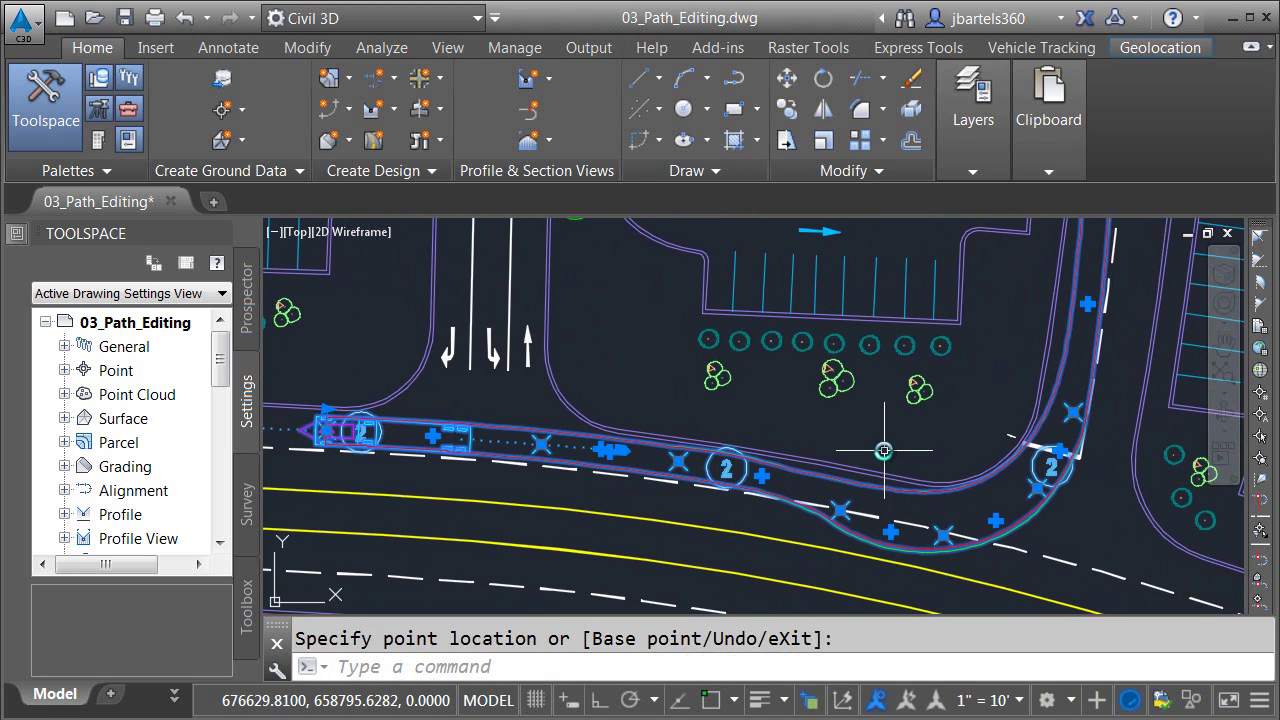
key(Return)
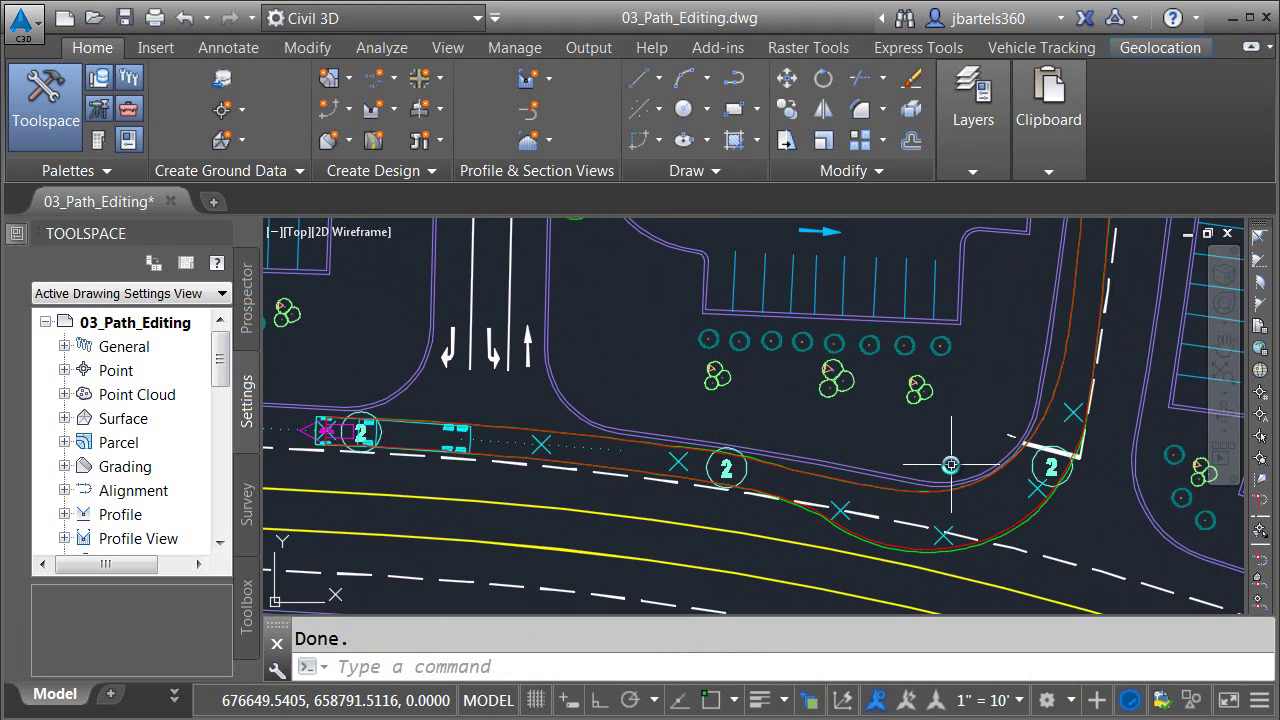
Switch on the $_Target Suggesion-1 layer so magenta target points show, then view the intersection
click(976, 172)
click(1143, 200)
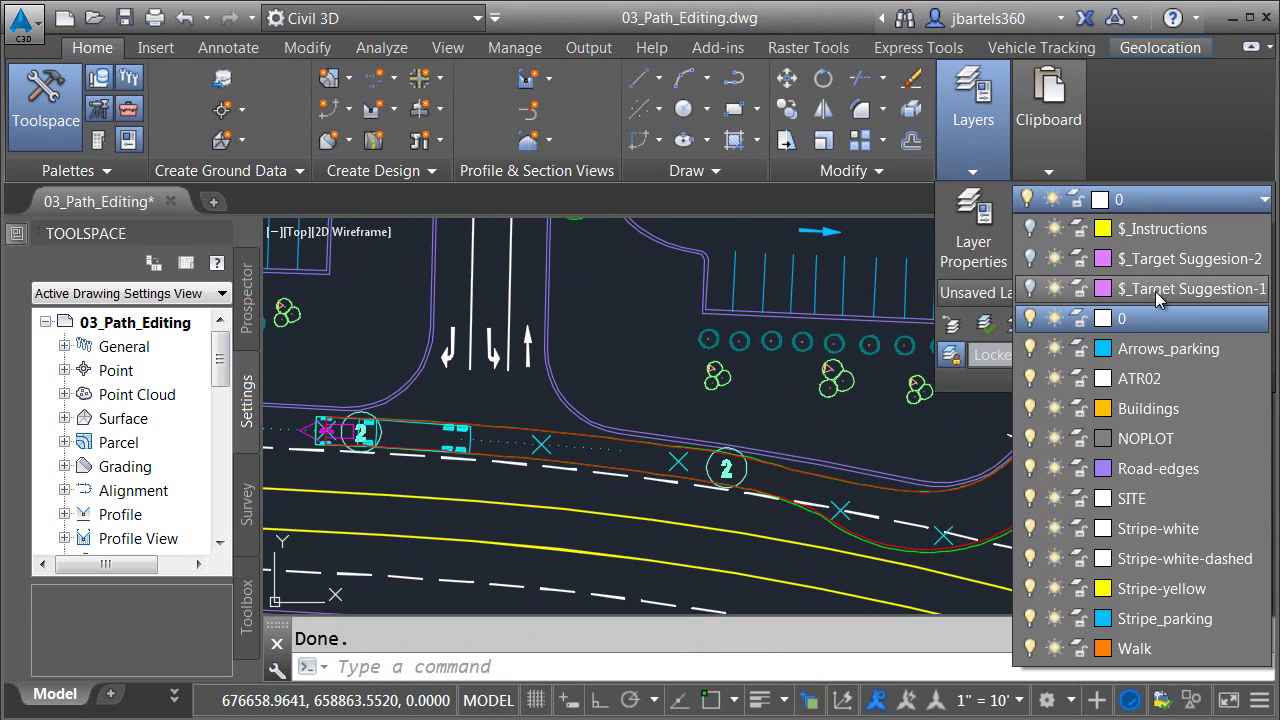
click(1031, 289)
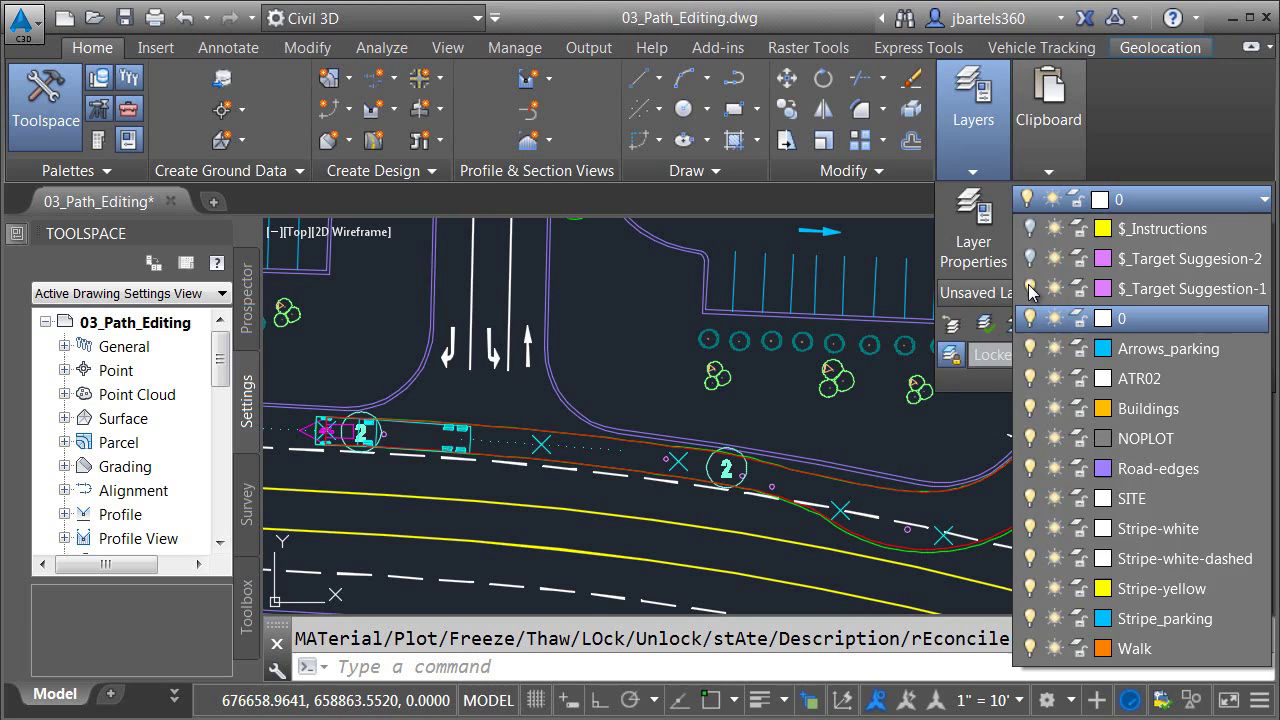
scroll(950, 550, up, 4)
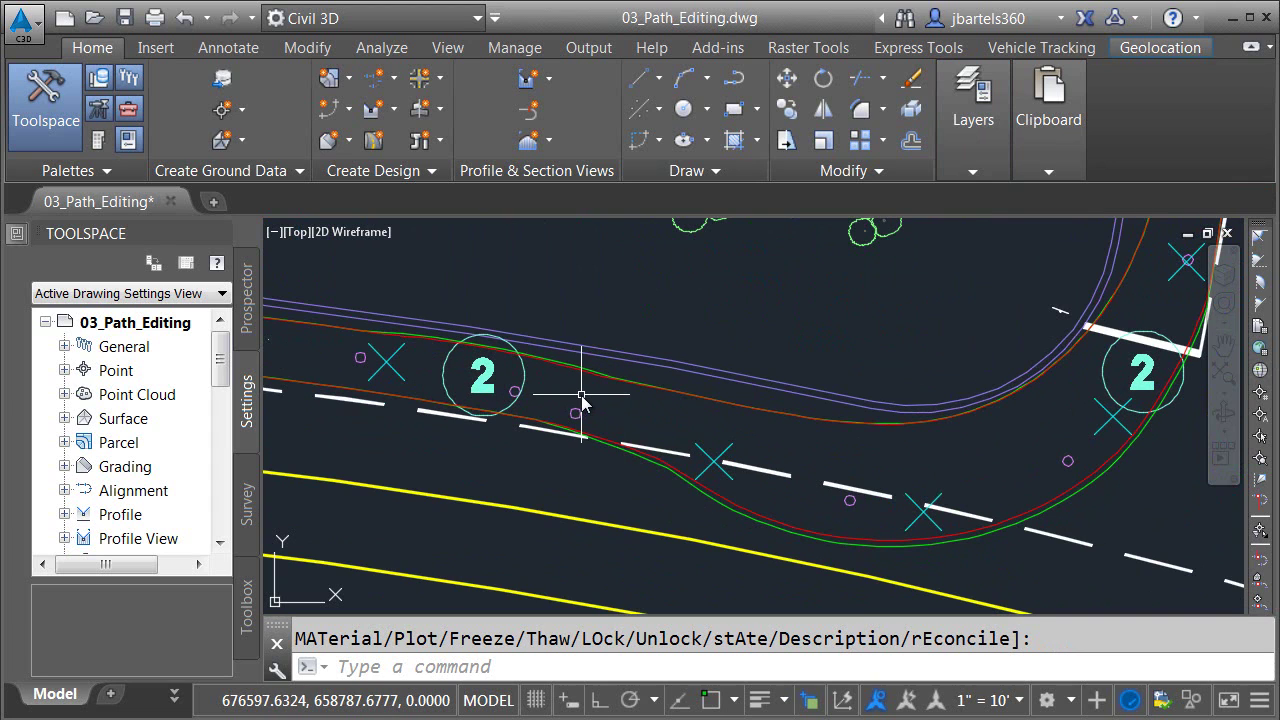
scroll(594, 400, down, 4)
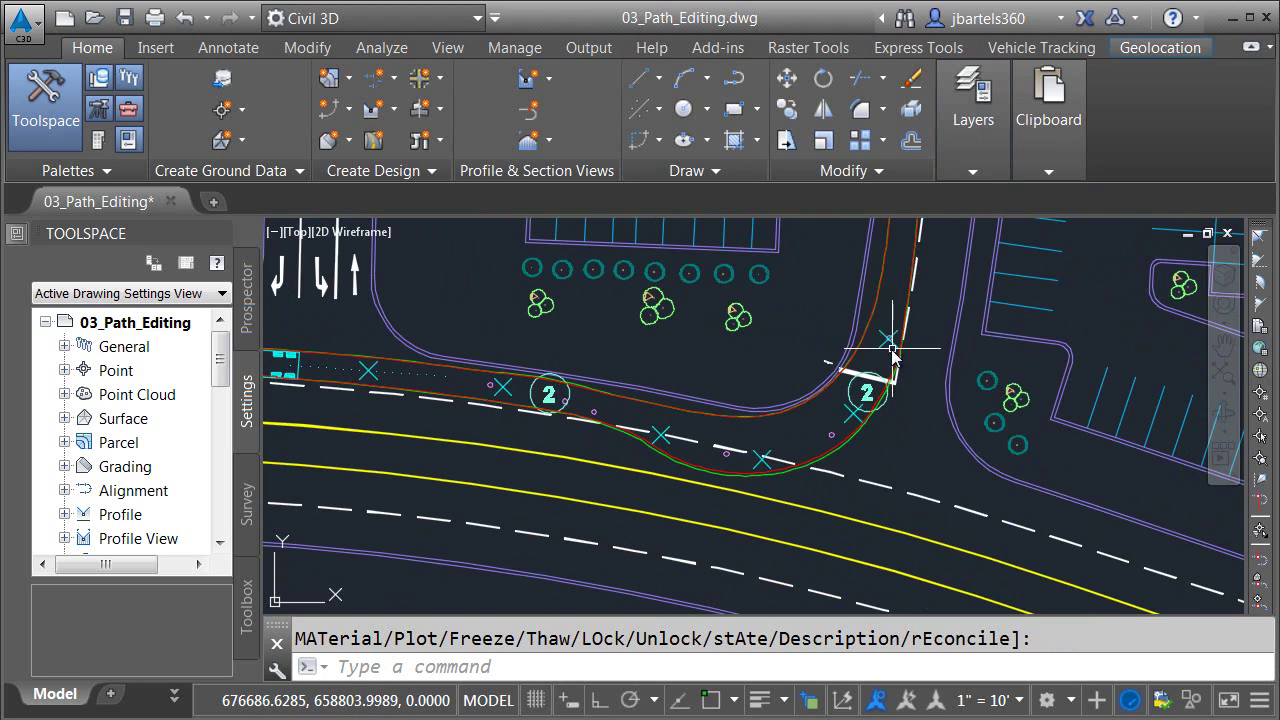
scroll(805, 420, down, 2)
mouse_move(686, 486)
middle_down()
mouse_move(766, 486)
mouse_move(845, 460)
middle_up()
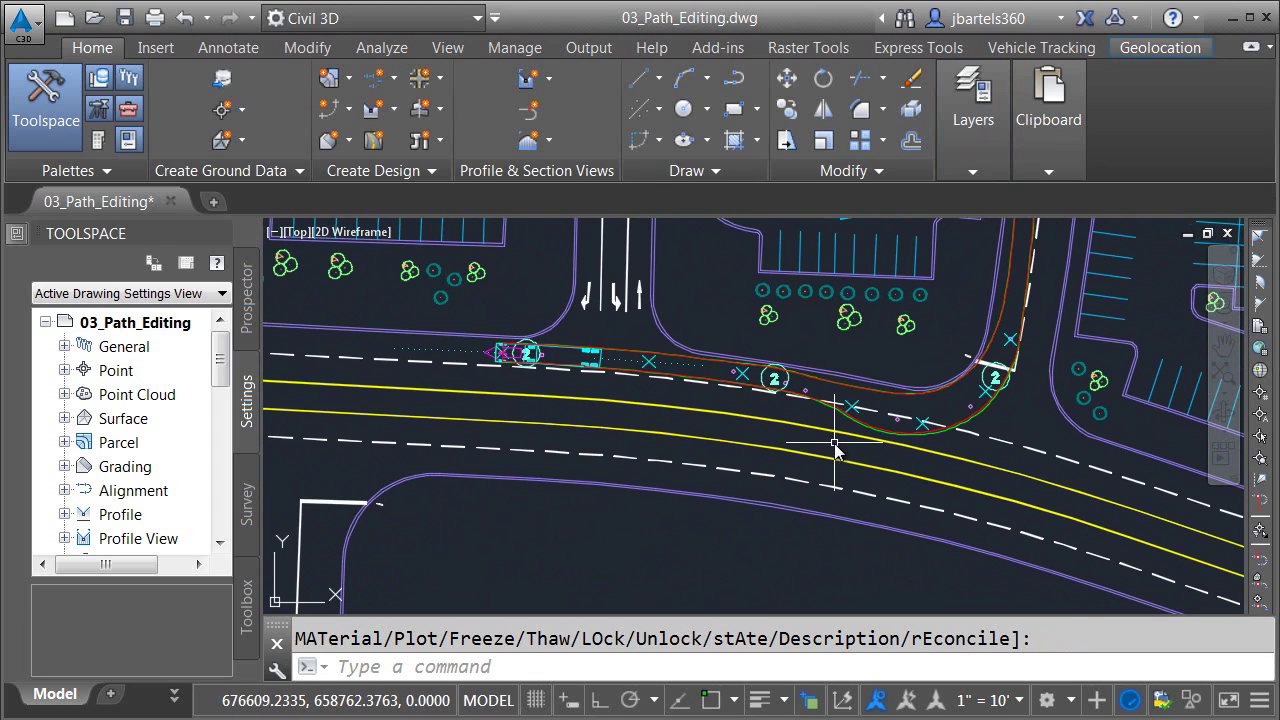
Switch on the $_Instructions layer and pan to the school bus at the lower corner
click(974, 169)
click(1155, 198)
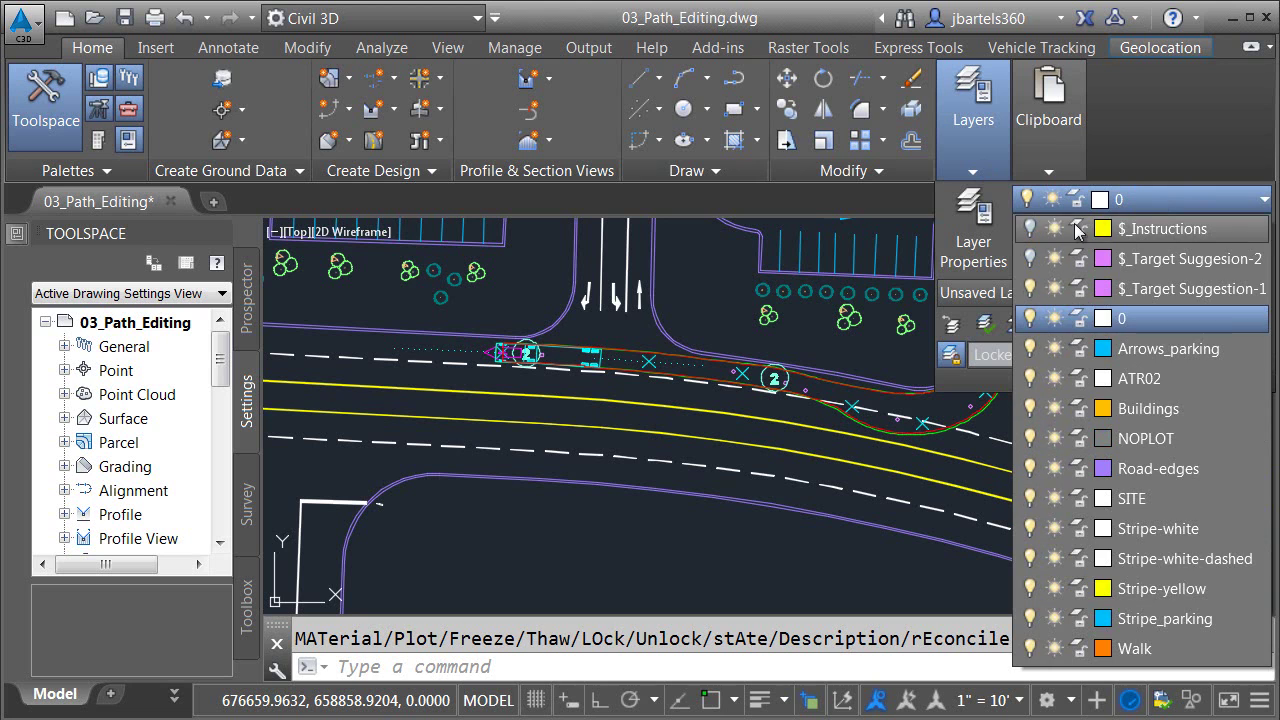
click(1031, 229)
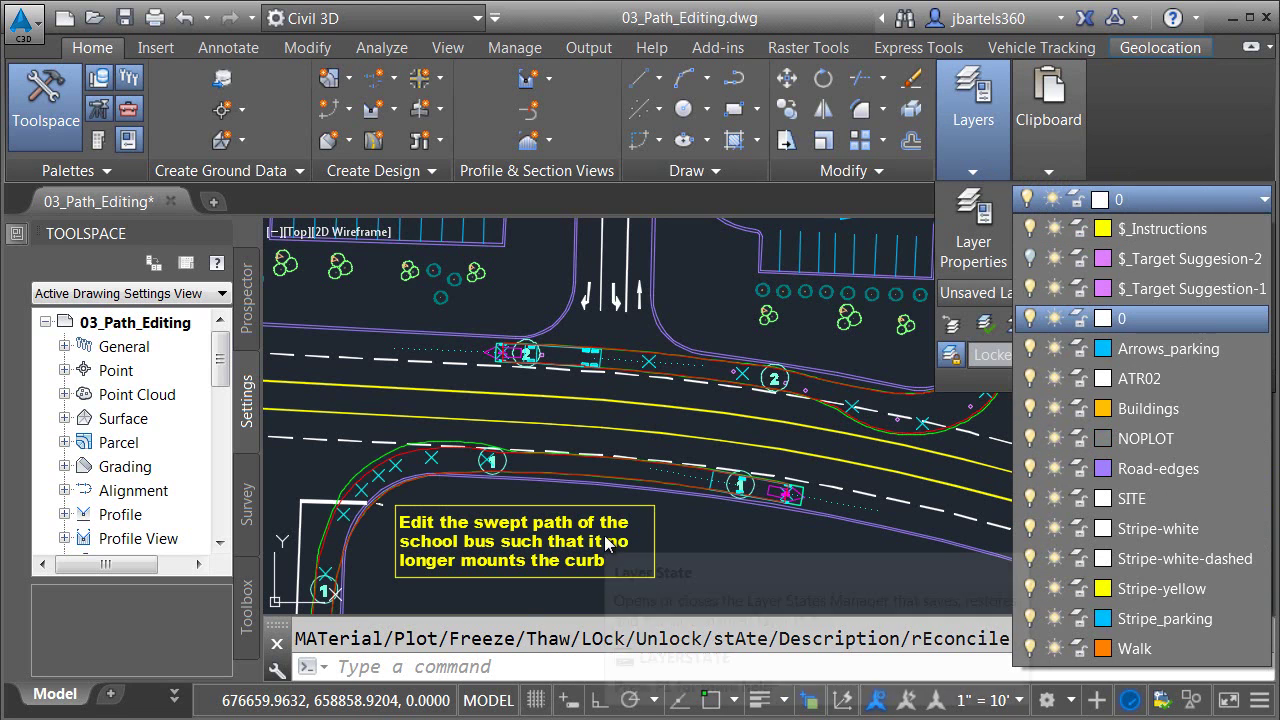
middle_drag(518, 597, 660, 488)
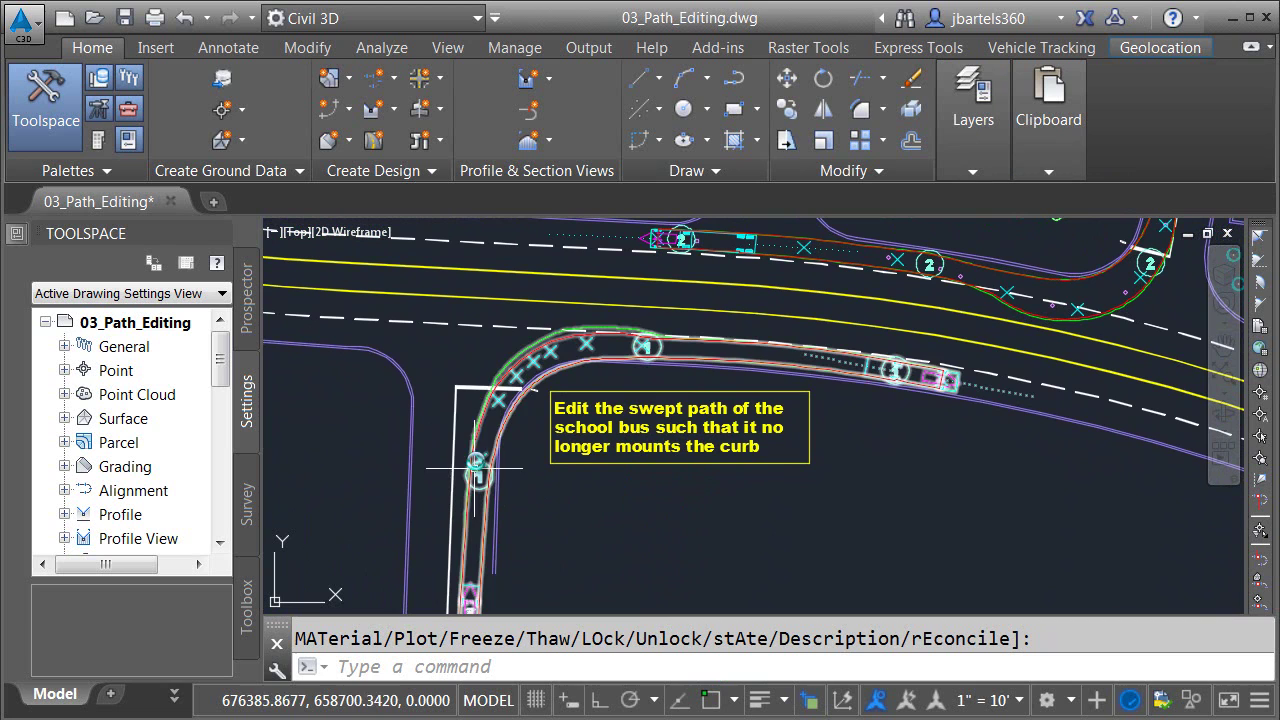
drag(509, 376, 601, 340)
drag(759, 346, 810, 349)
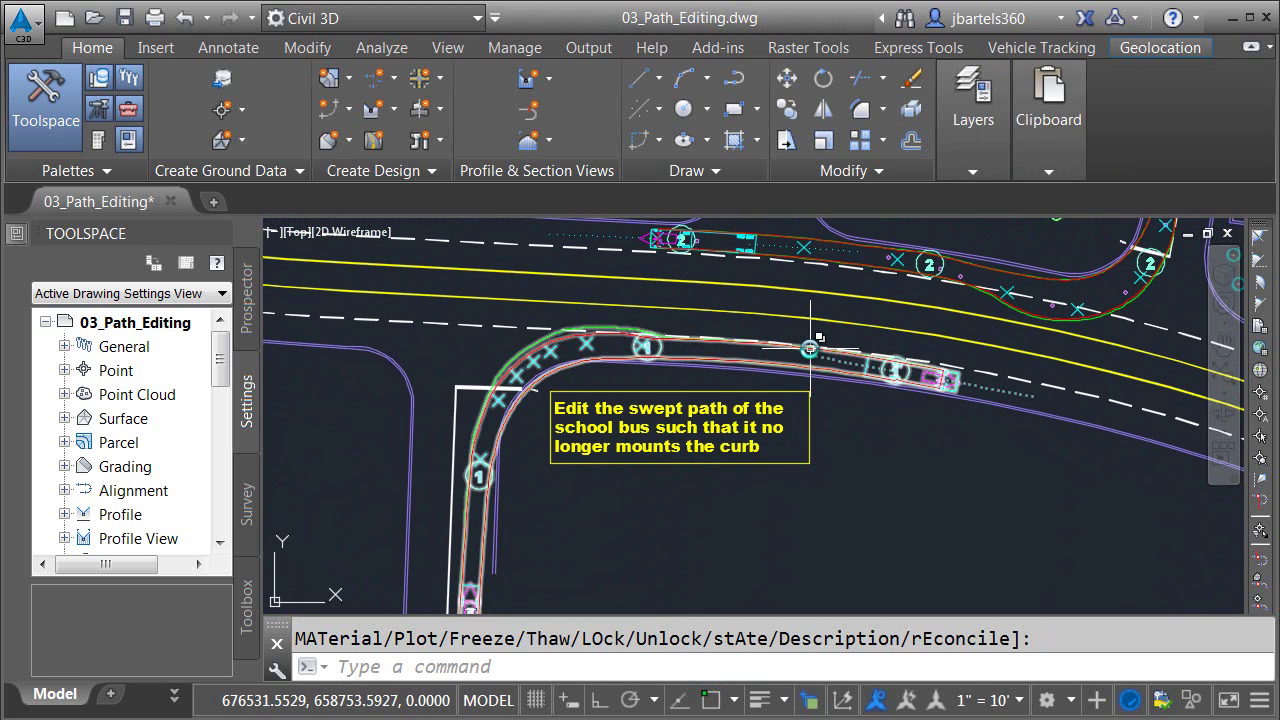
Zoom and pan to frame the school bus swept path at the curb corner
scroll(499, 345, up, 4)
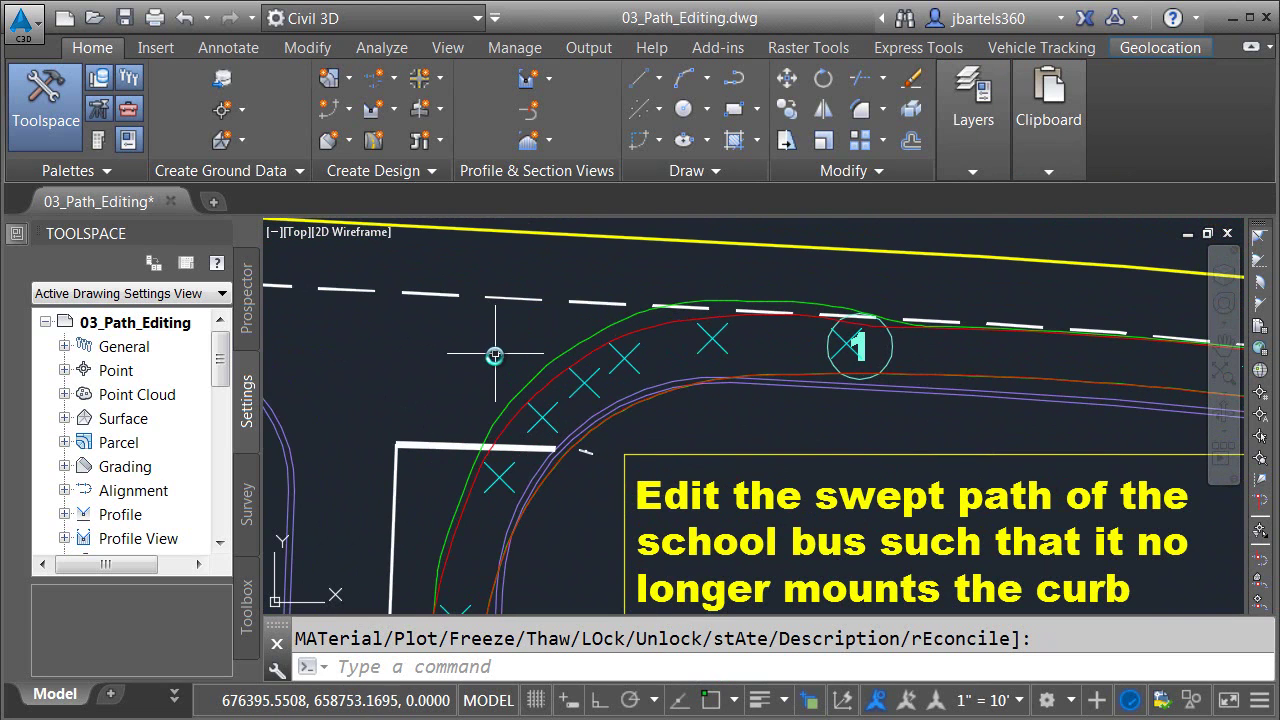
scroll(550, 468, up, 2)
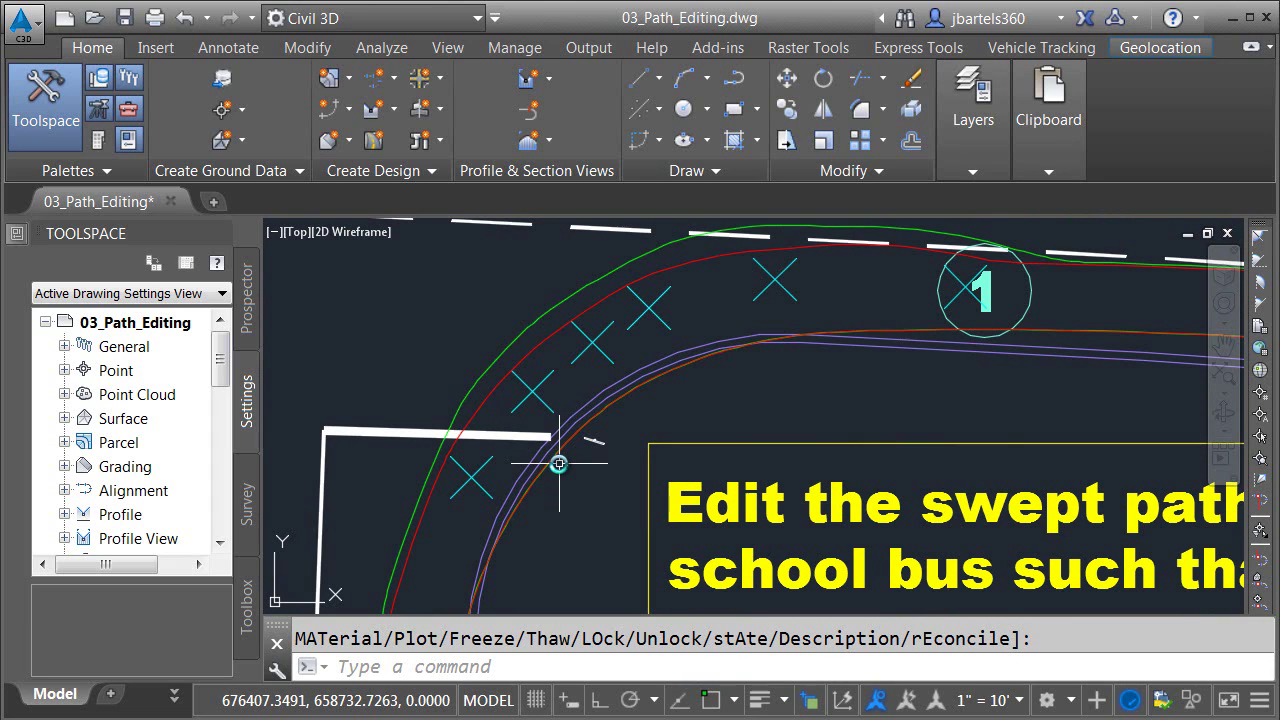
scroll(735, 390, down, 5)
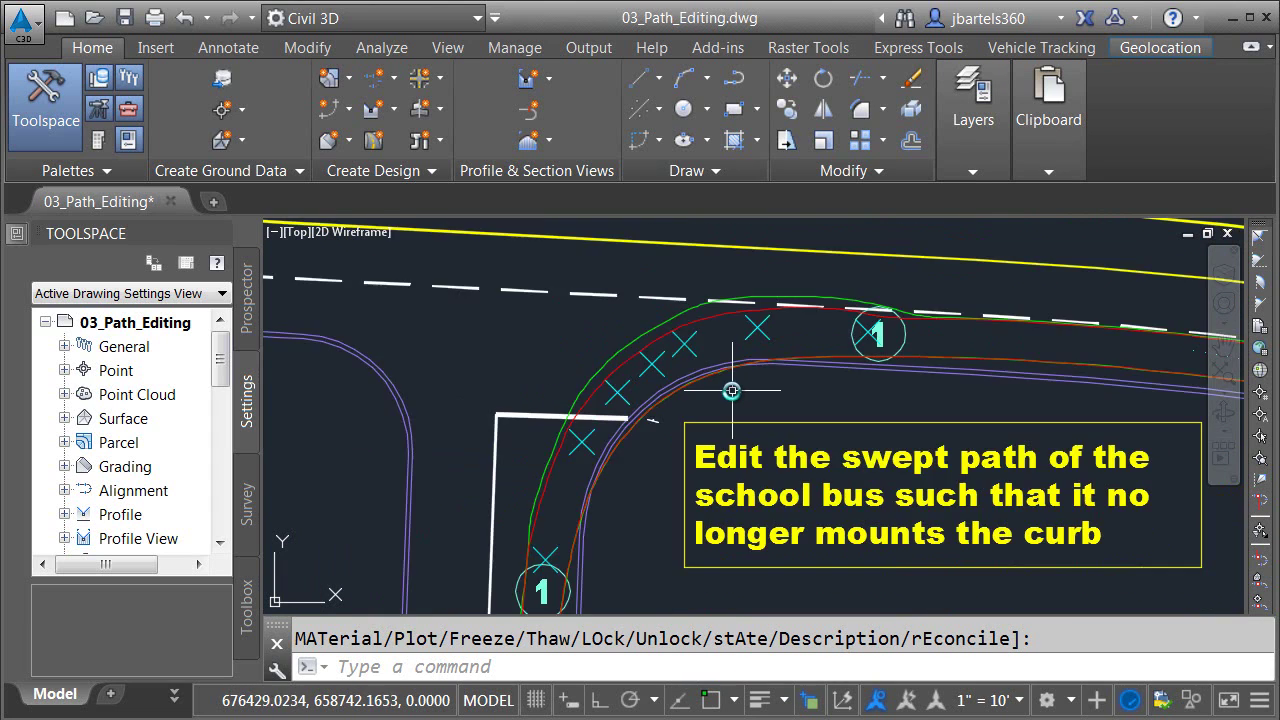
middle_drag(840, 510, 708, 461)
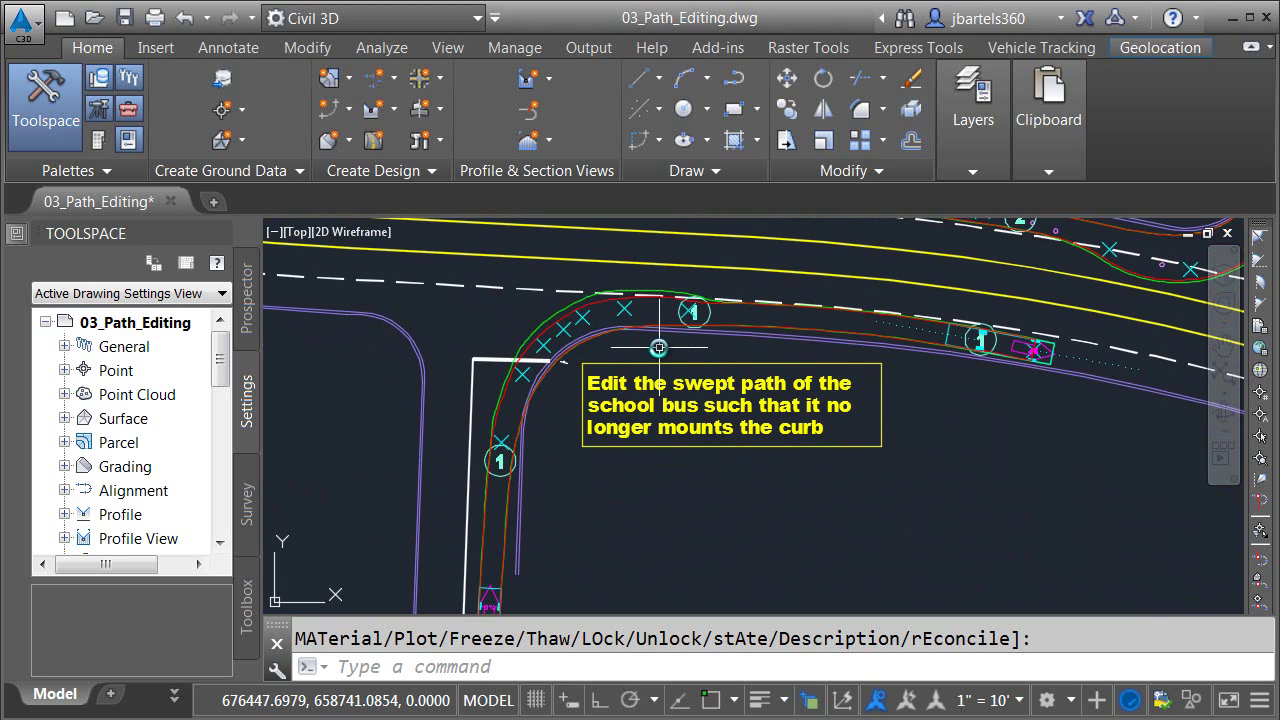
scroll(492, 323, up, 4)
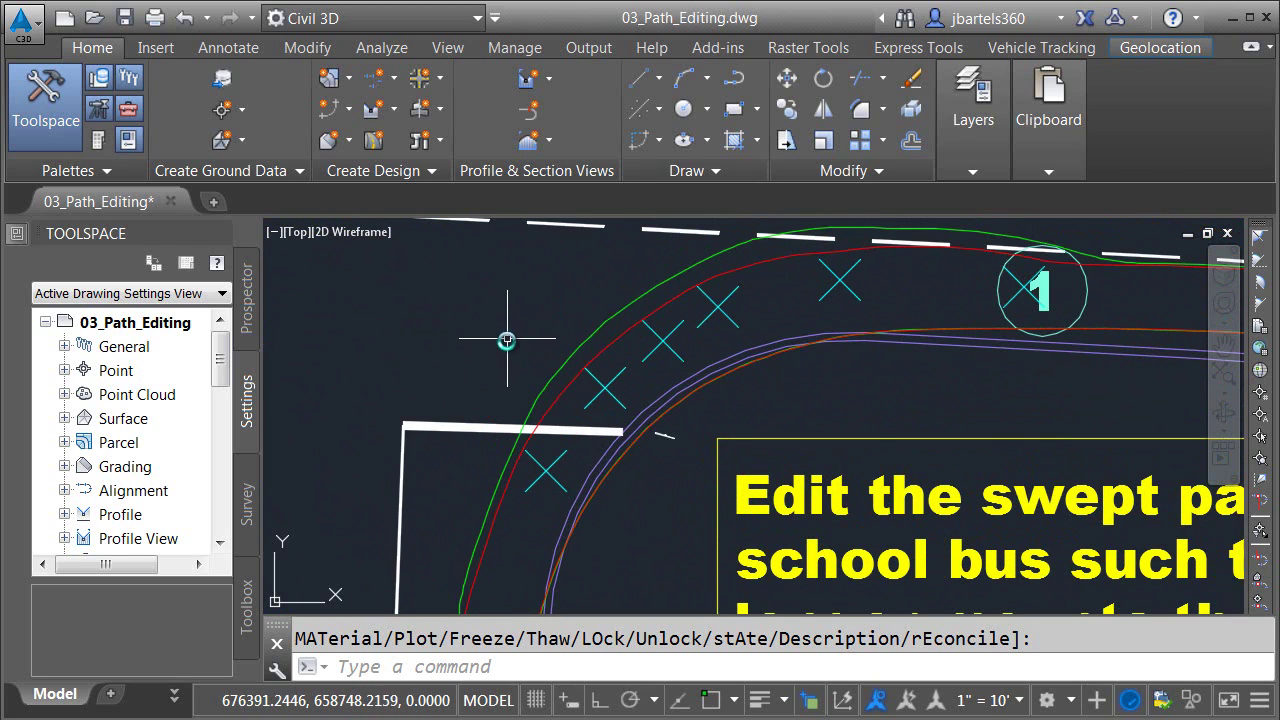
Select the school bus swept path and move its curb-corner path point away from the curb
click(602, 386)
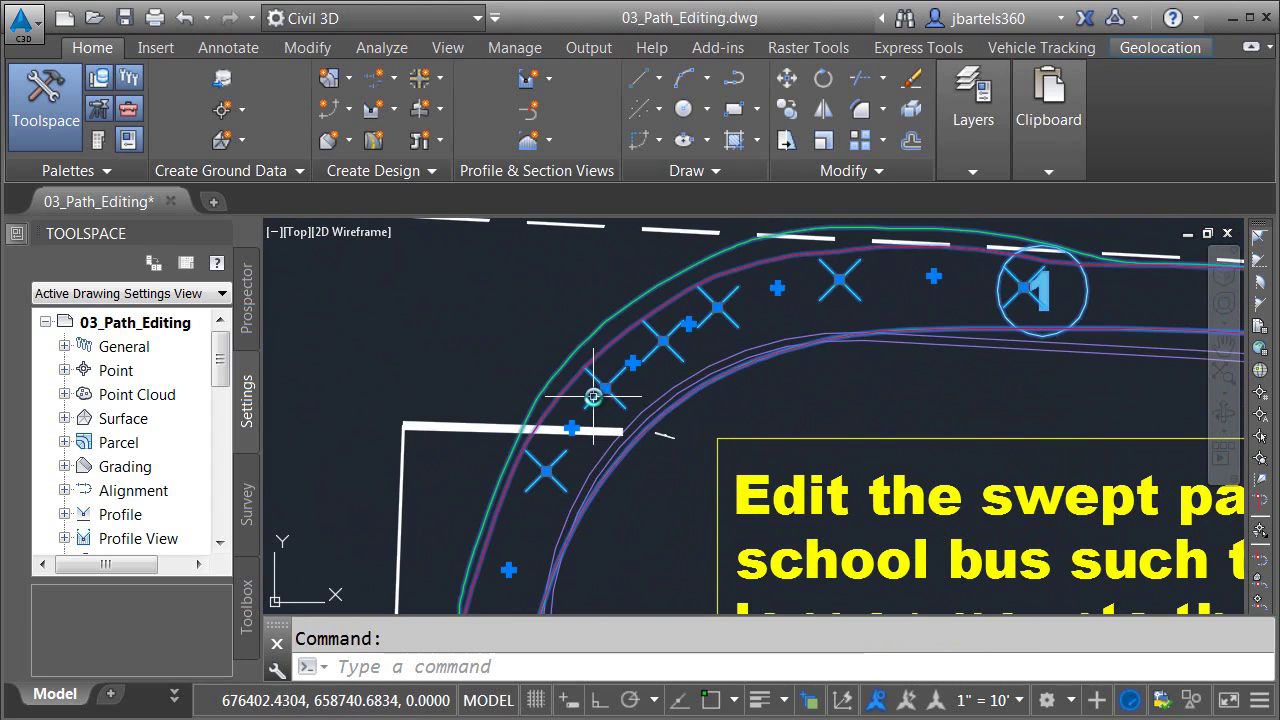
click(602, 390)
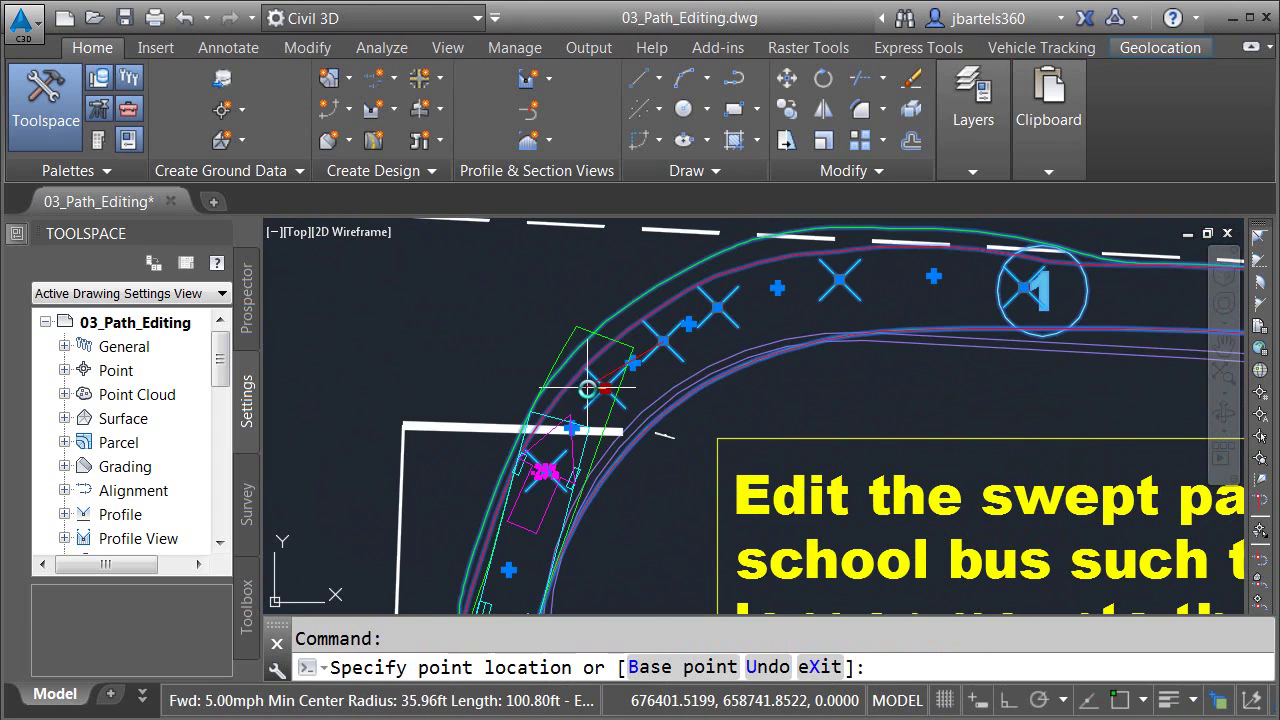
click(585, 388)
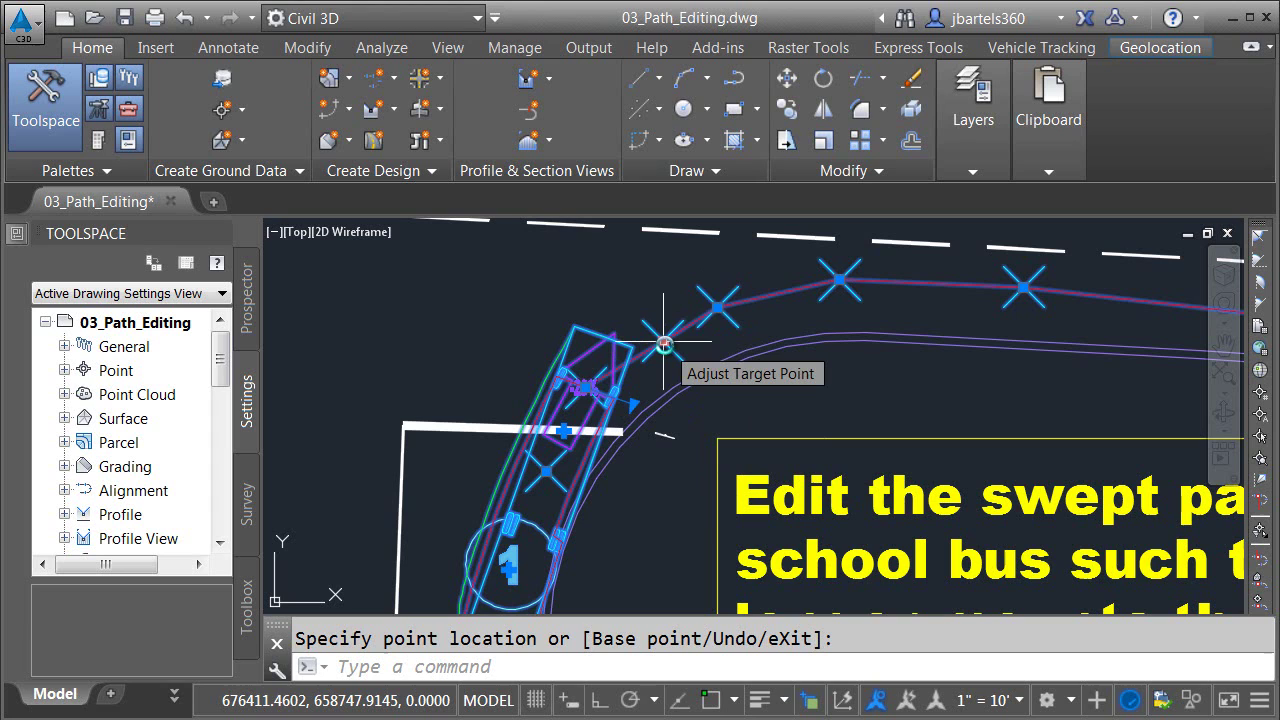
Move the target point further along the curve and reposition the bus point to reshape the path
click(664, 344)
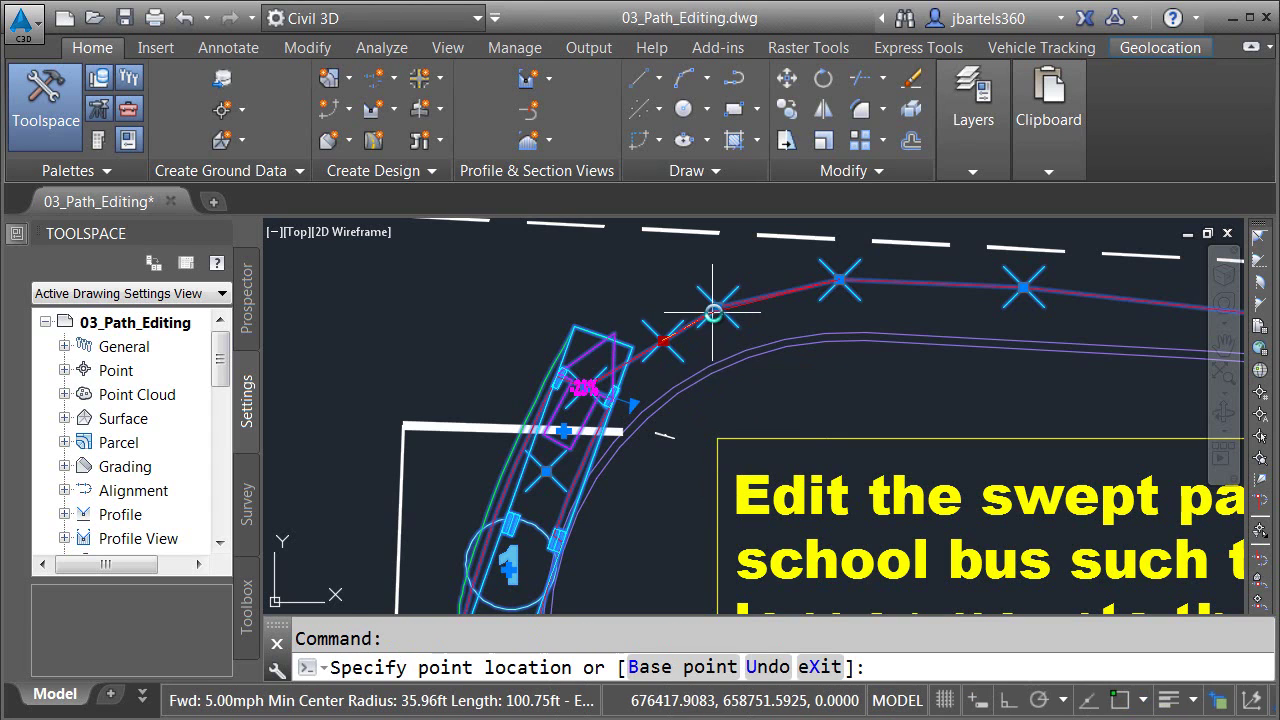
click(683, 367)
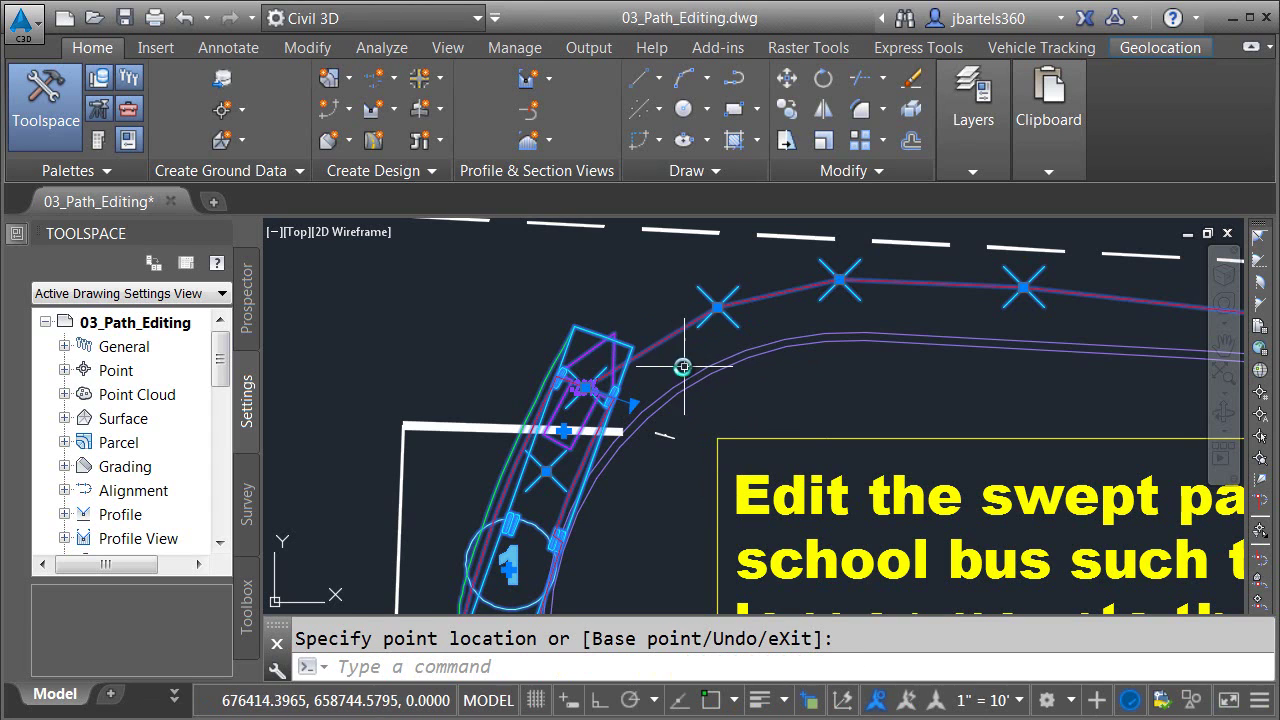
click(584, 385)
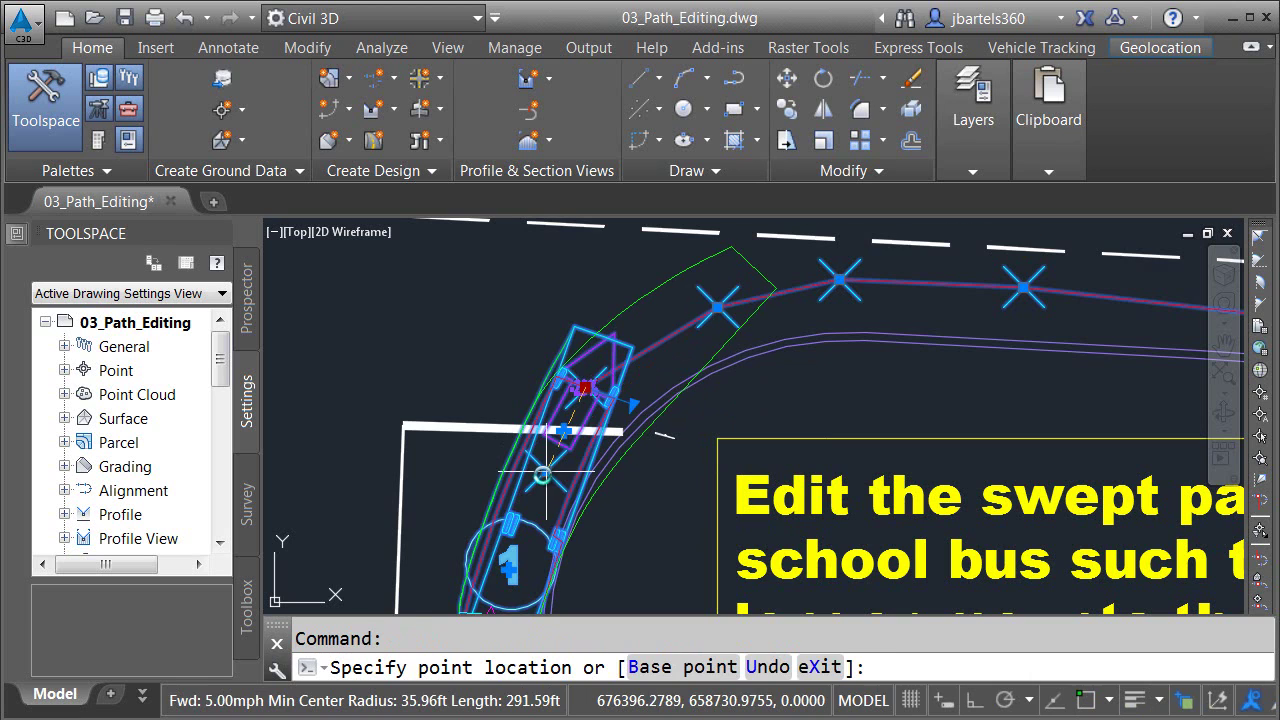
click(542, 475)
scroll(701, 443, down, 2)
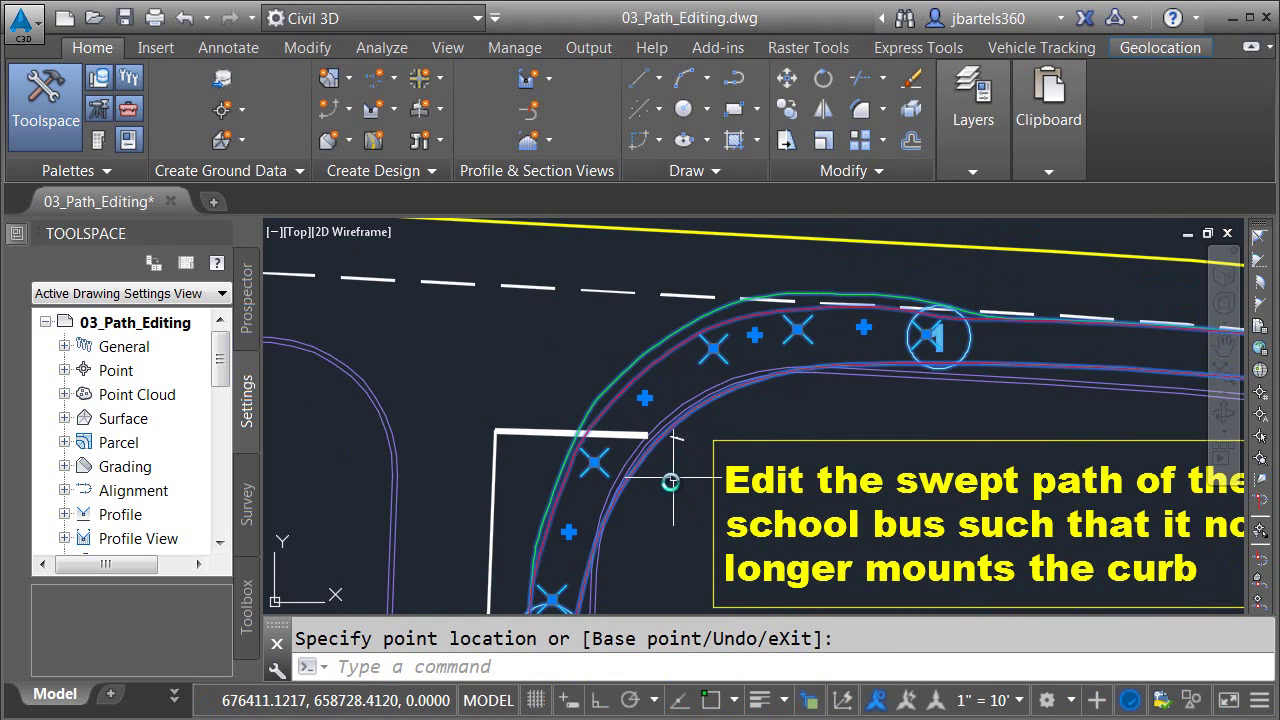
middle_drag(648, 510, 636, 397)
Reposition the path grip near the curb corner to a new spot on the bend
click(533, 483)
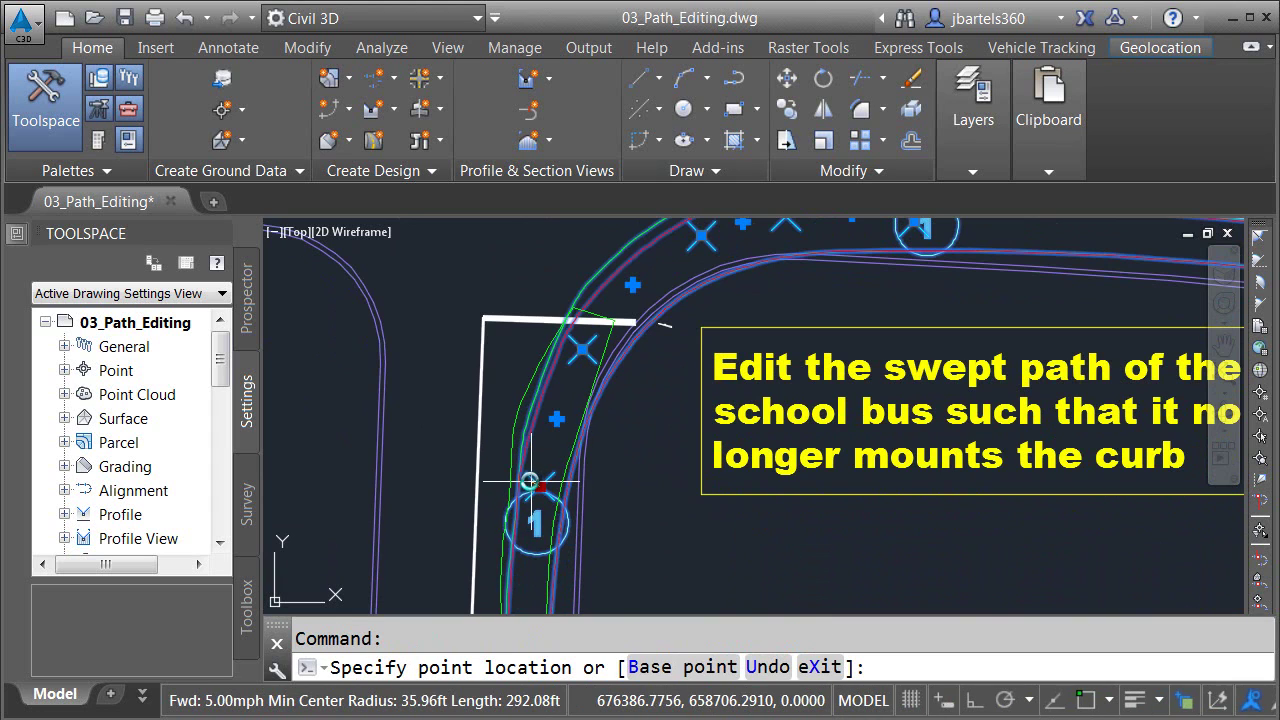
click(525, 481)
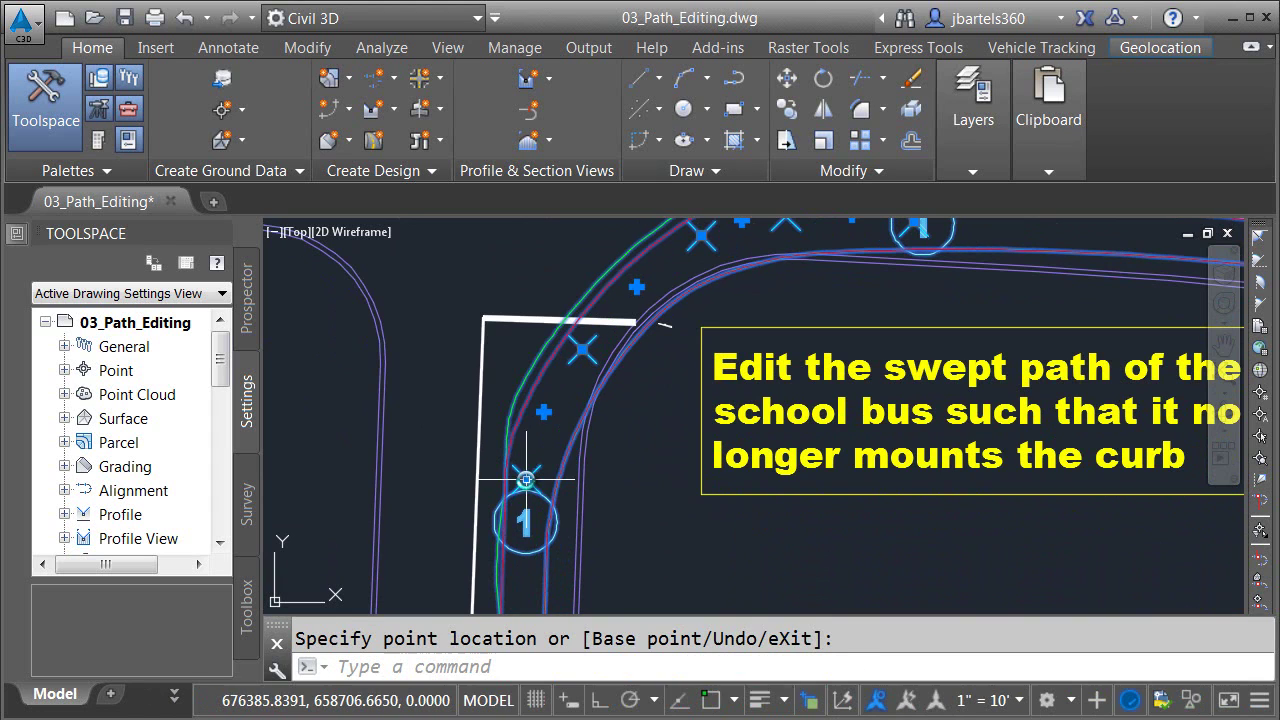
middle_drag(626, 417, 613, 479)
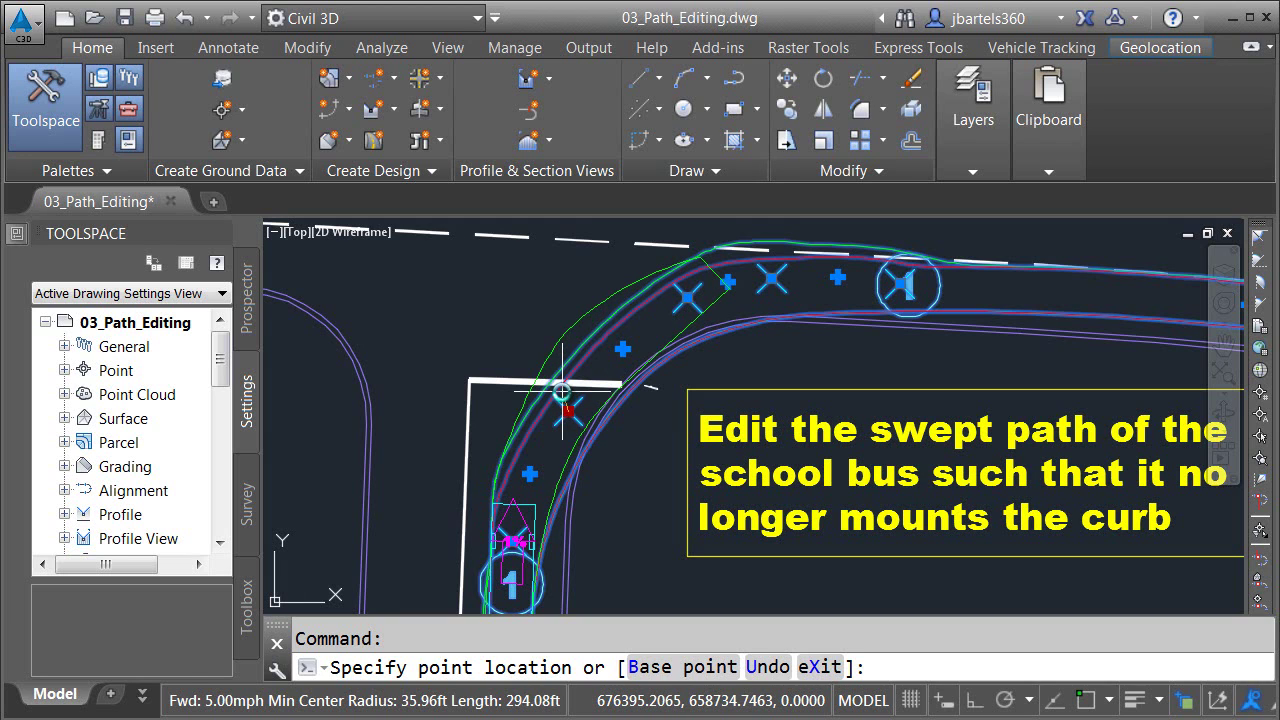
scroll(703, 300, up, 2)
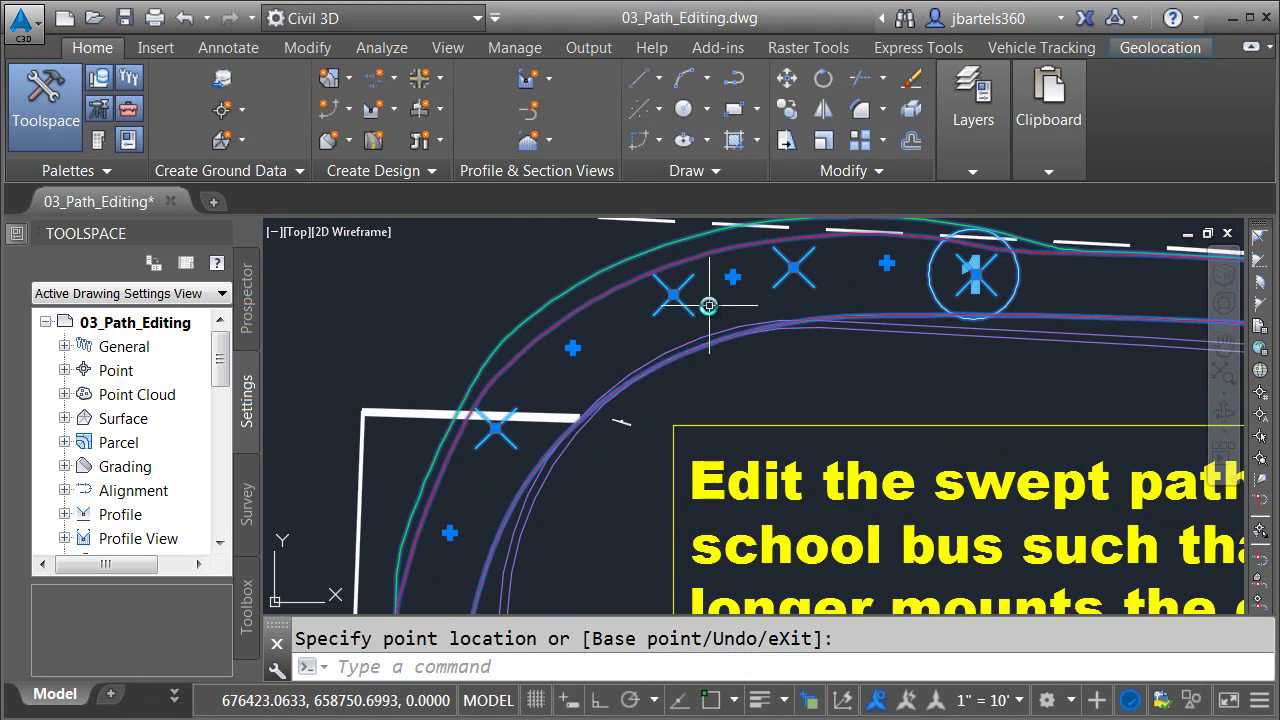
click(655, 282)
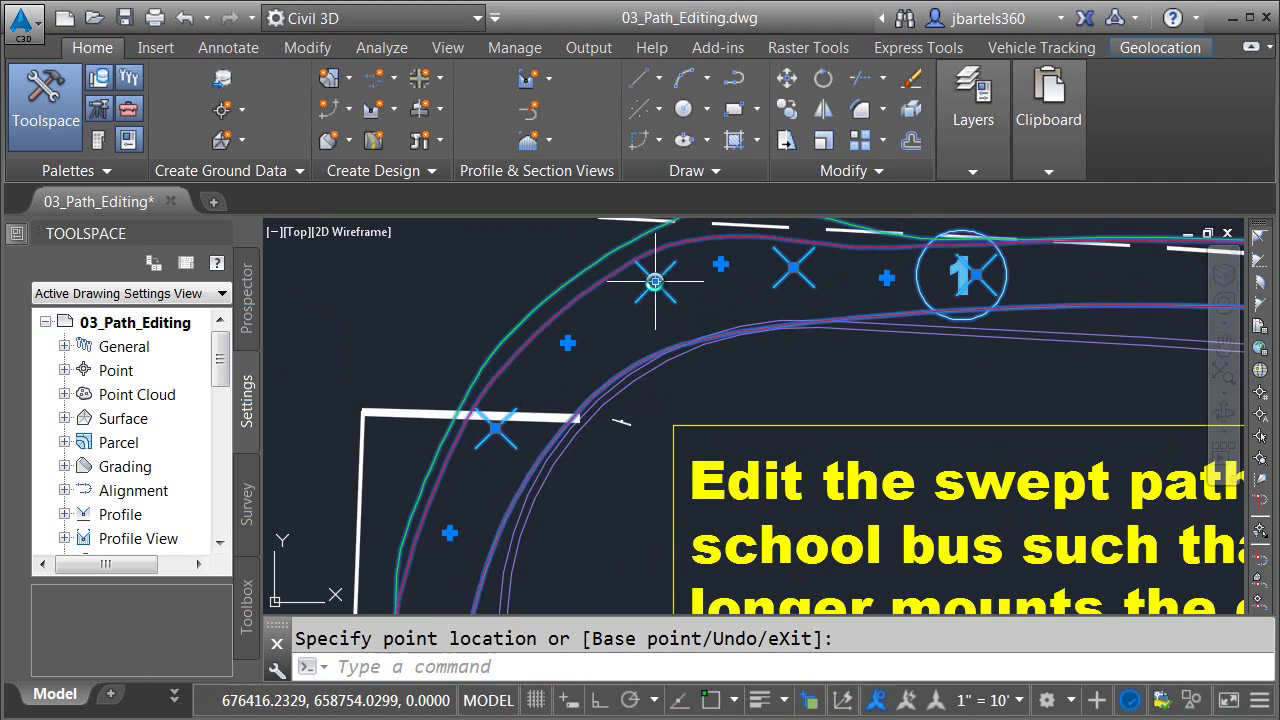
Adjust the grip along the top of the bend and move the vehicle-position grip further along the road
middle_drag(763, 357, 677, 439)
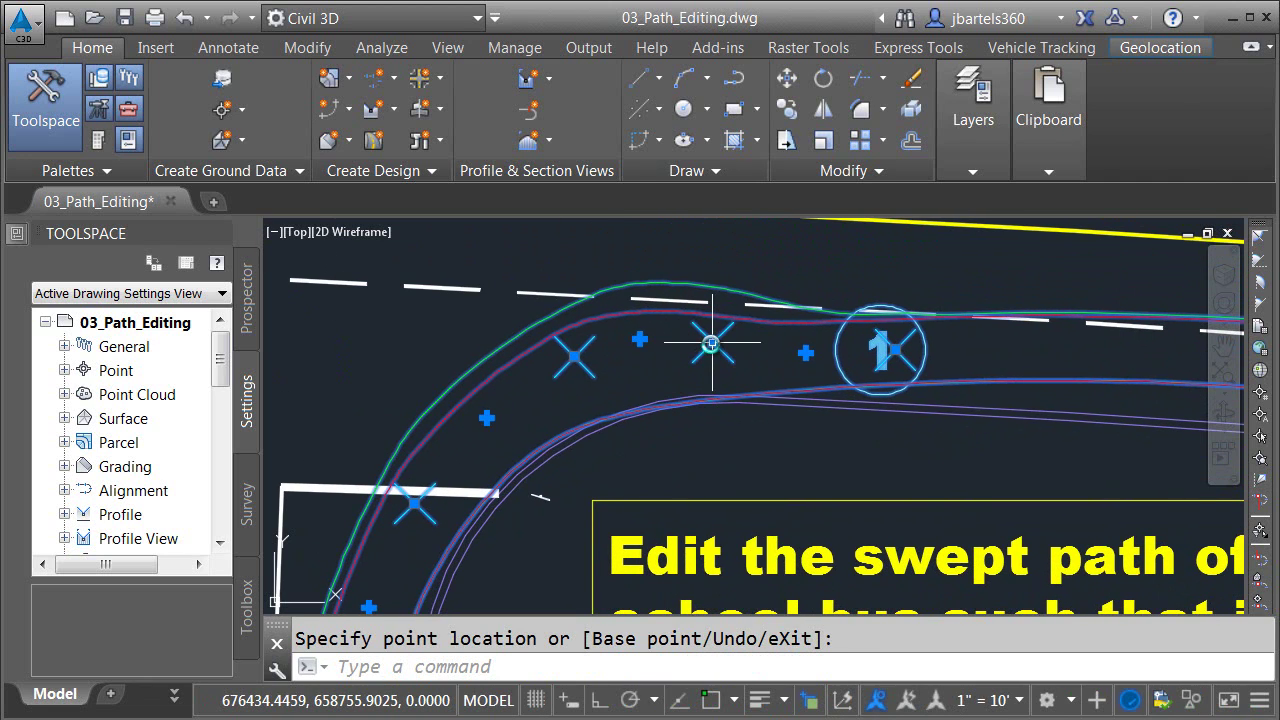
click(711, 343)
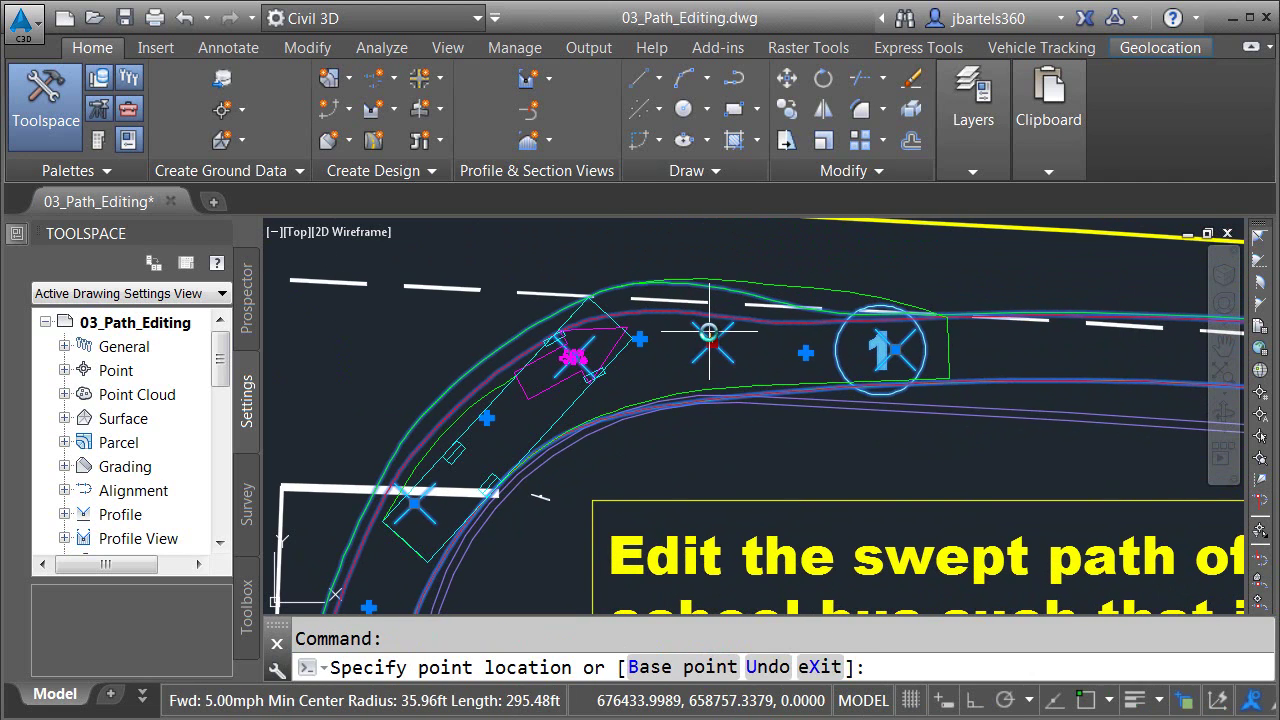
click(708, 336)
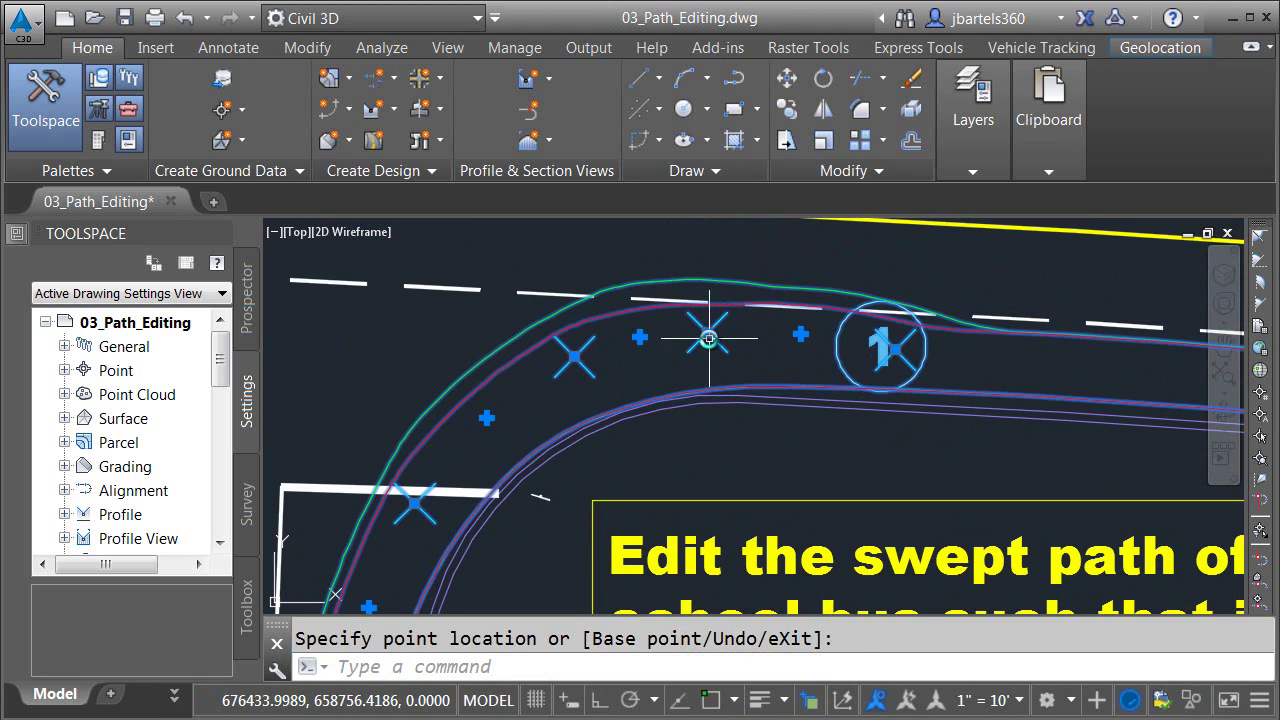
scroll(786, 360, down, 1)
scroll(771, 343, up, 1)
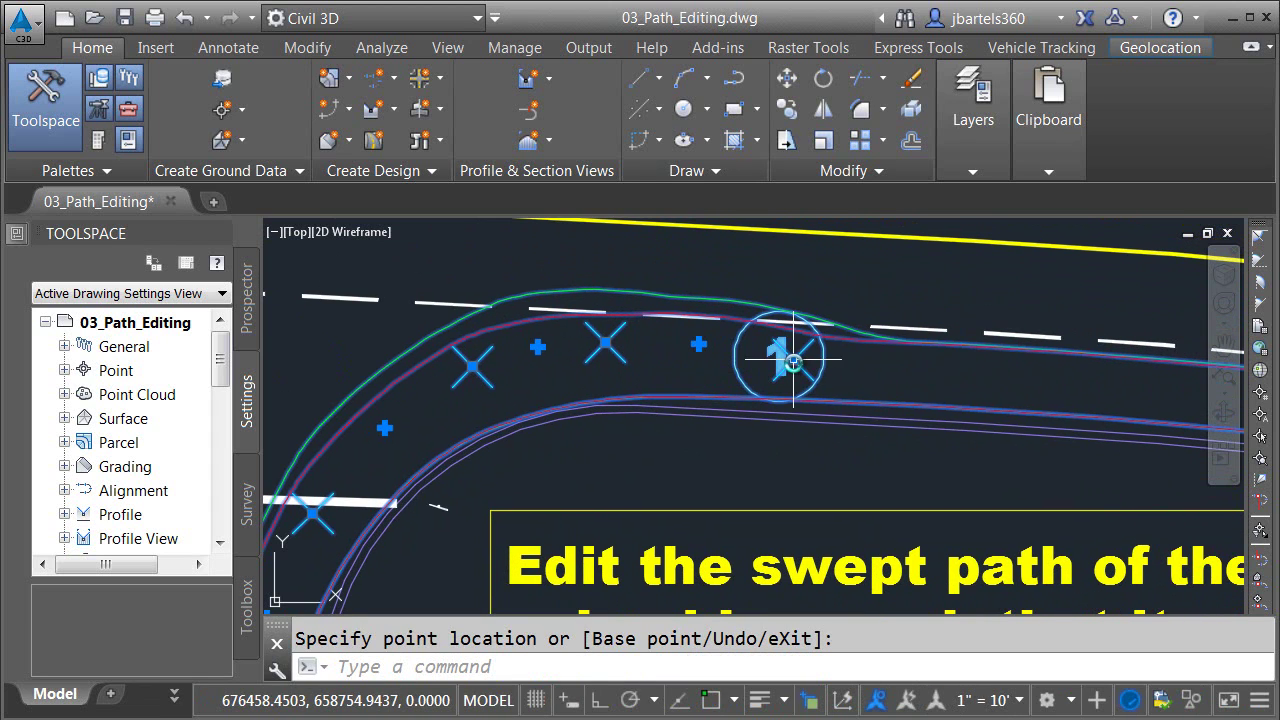
click(792, 362)
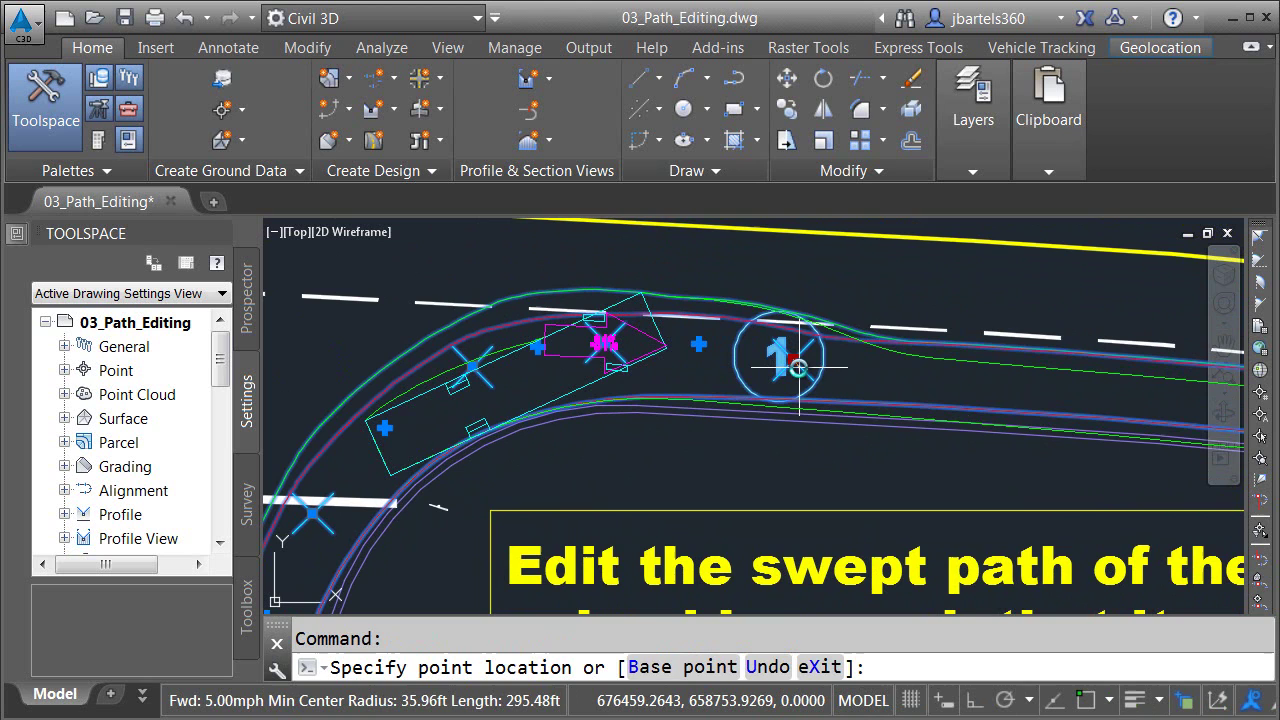
click(797, 366)
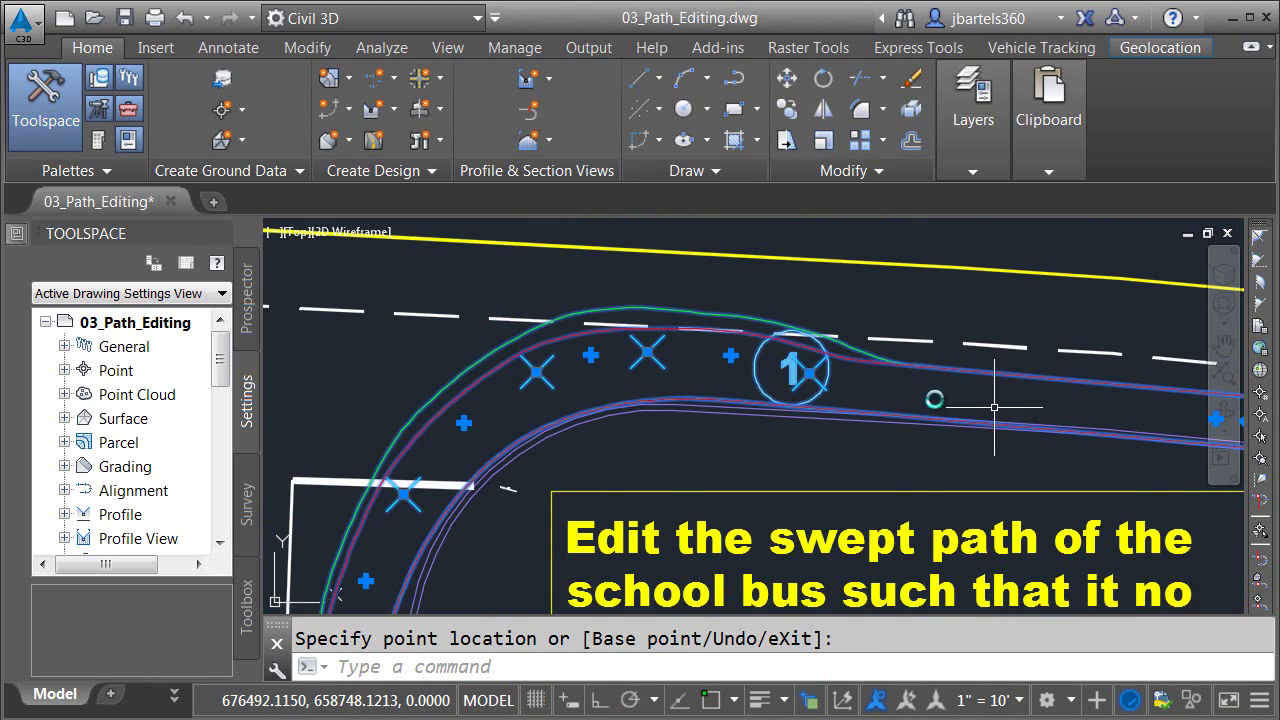
middle_drag(997, 400, 537, 365)
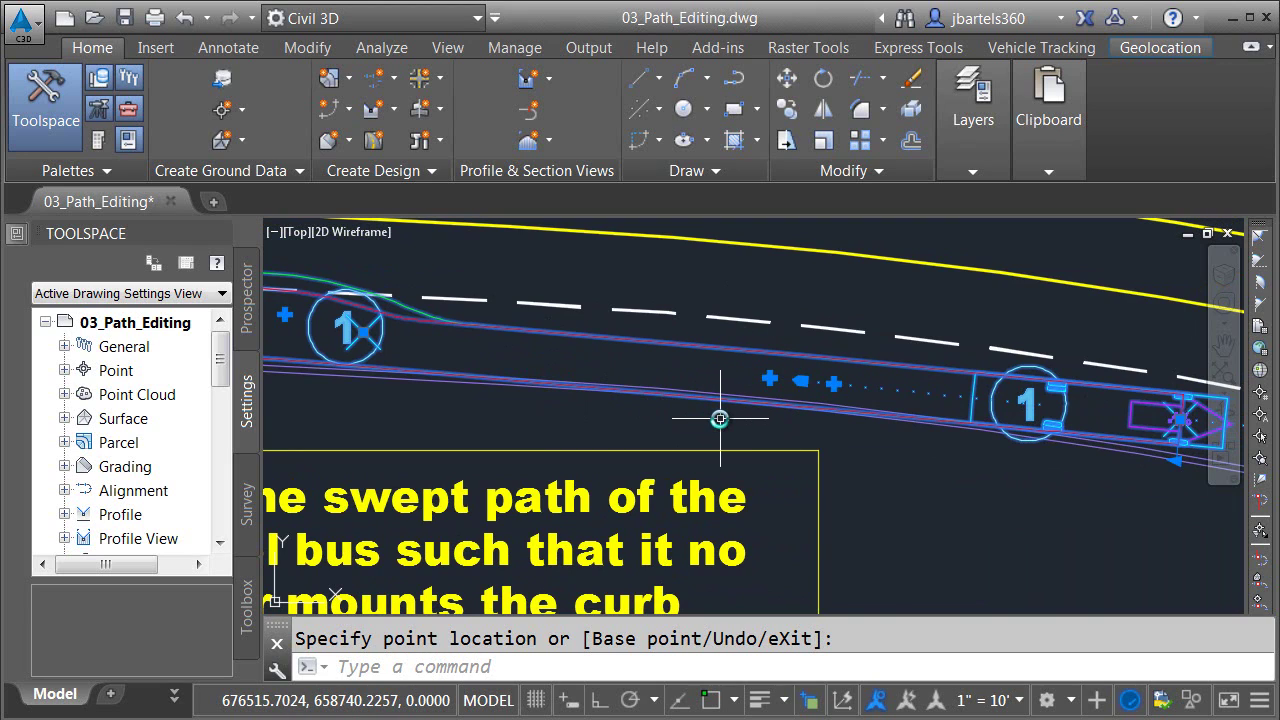
Insert a new target point on the straight road after the corner
click(771, 379)
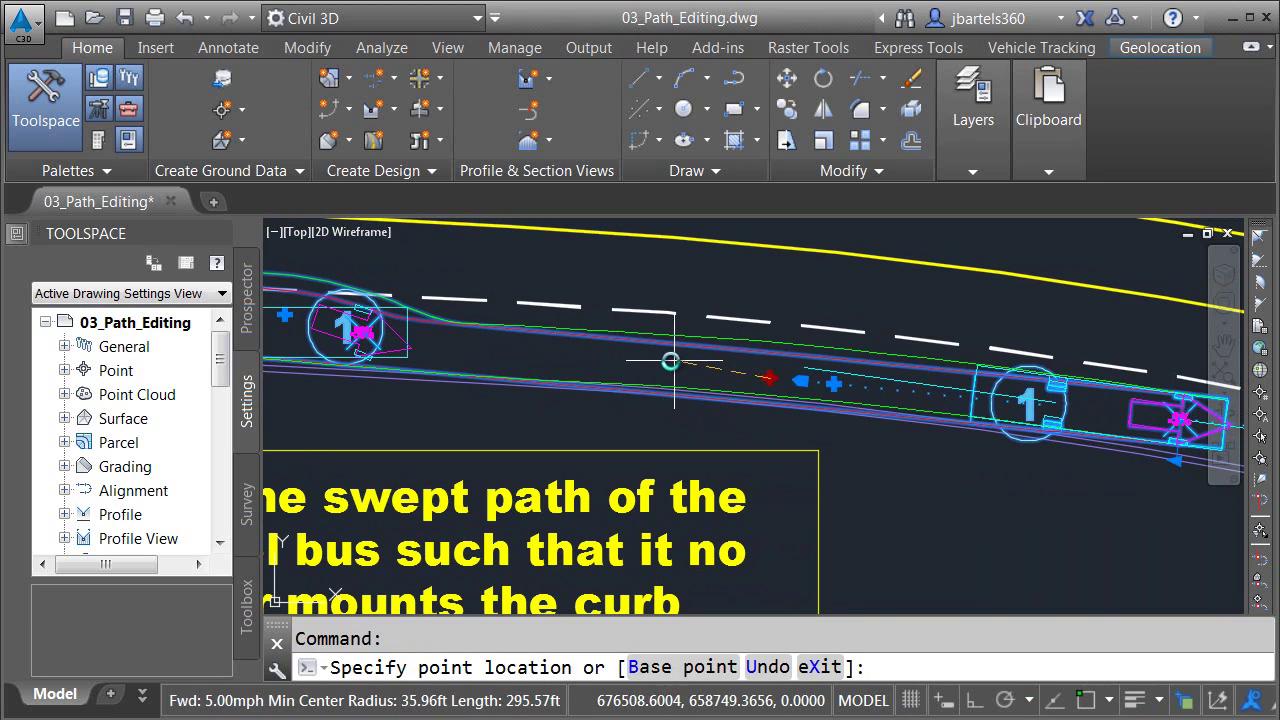
click(505, 344)
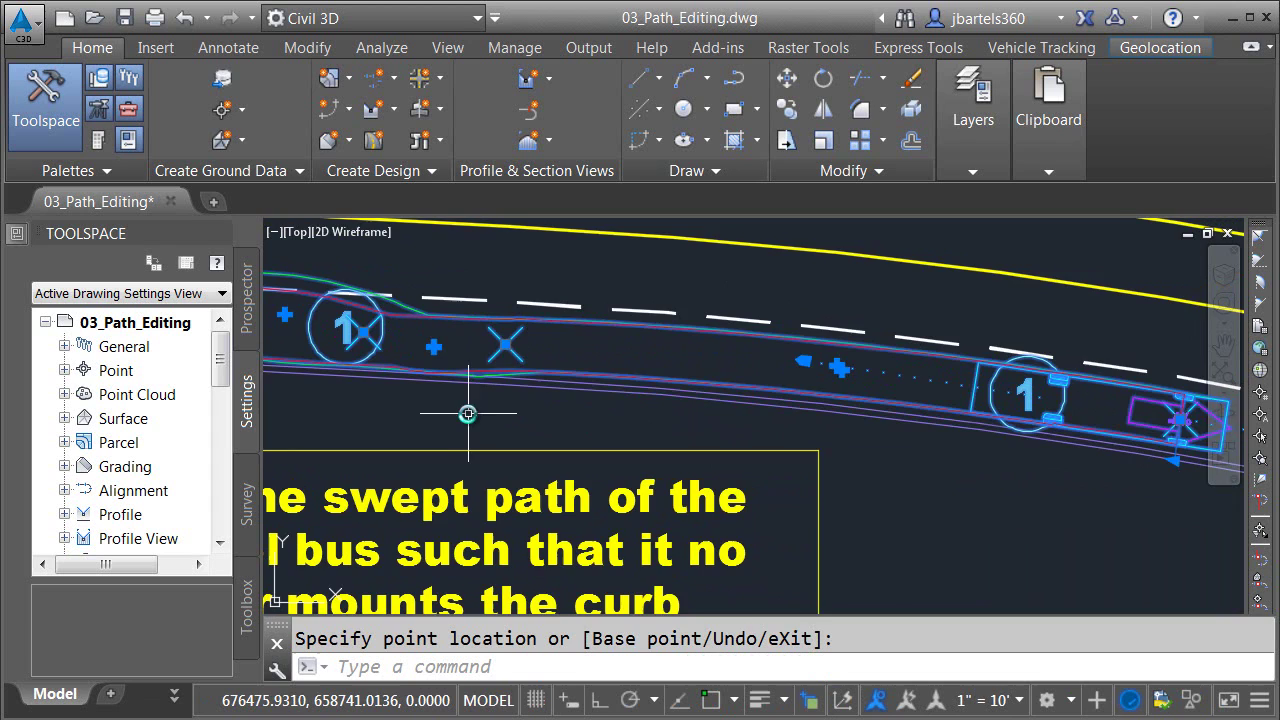
middle_drag(466, 414, 605, 448)
scroll(485, 375, up, 2)
Nudge the numbered vehicle grip to smooth the bend's exit and grab another bend target grip
click(477, 357)
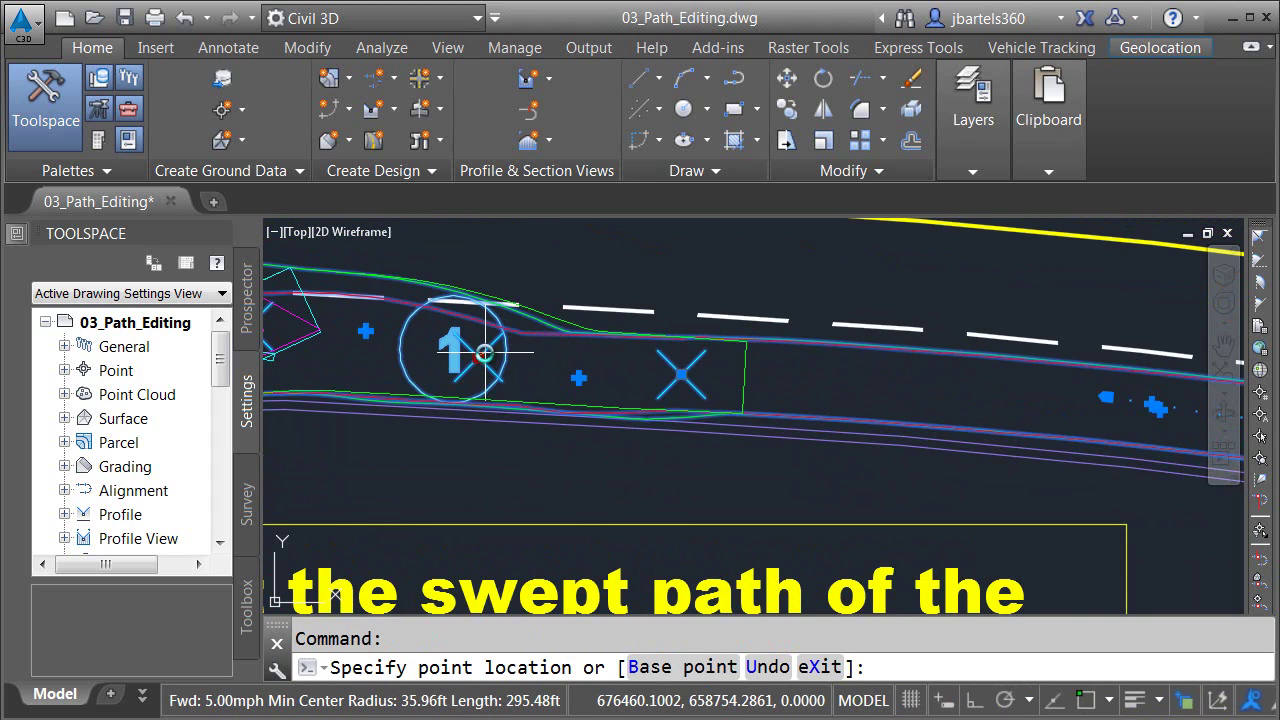
click(485, 353)
mouse_move(485, 355)
middle_down()
mouse_move(620, 366)
mouse_move(685, 395)
middle_up()
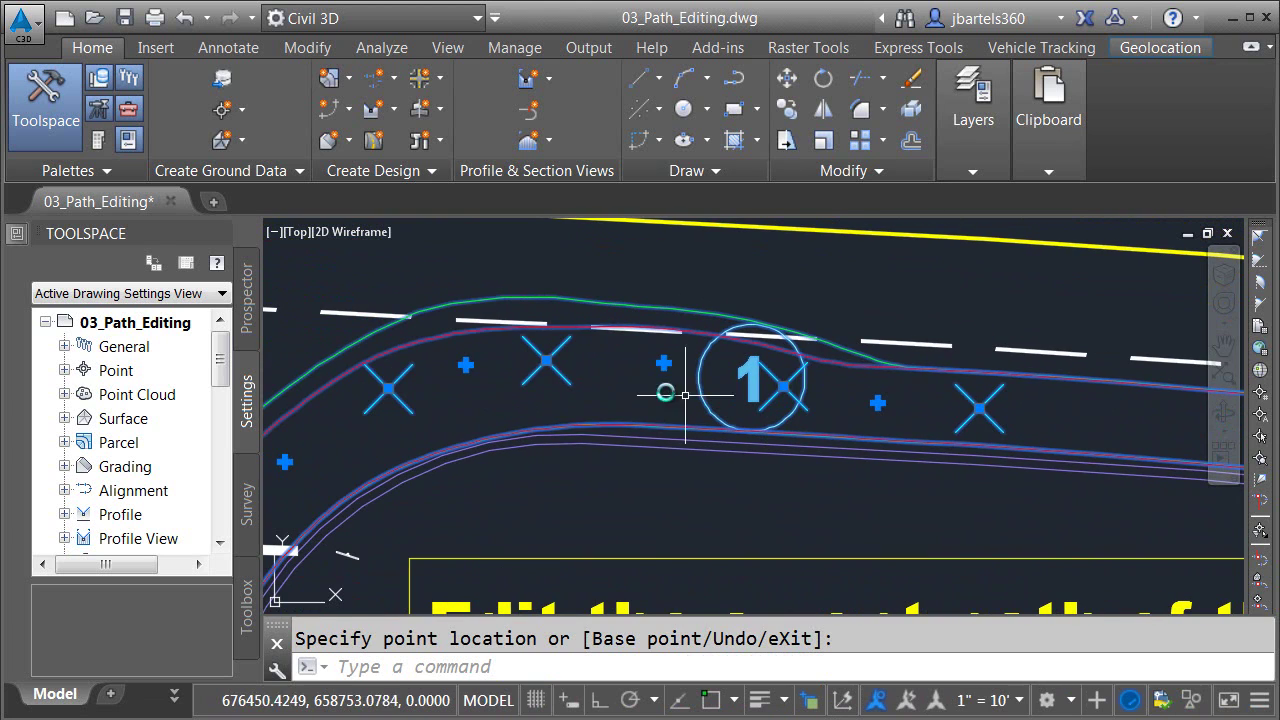
click(549, 362)
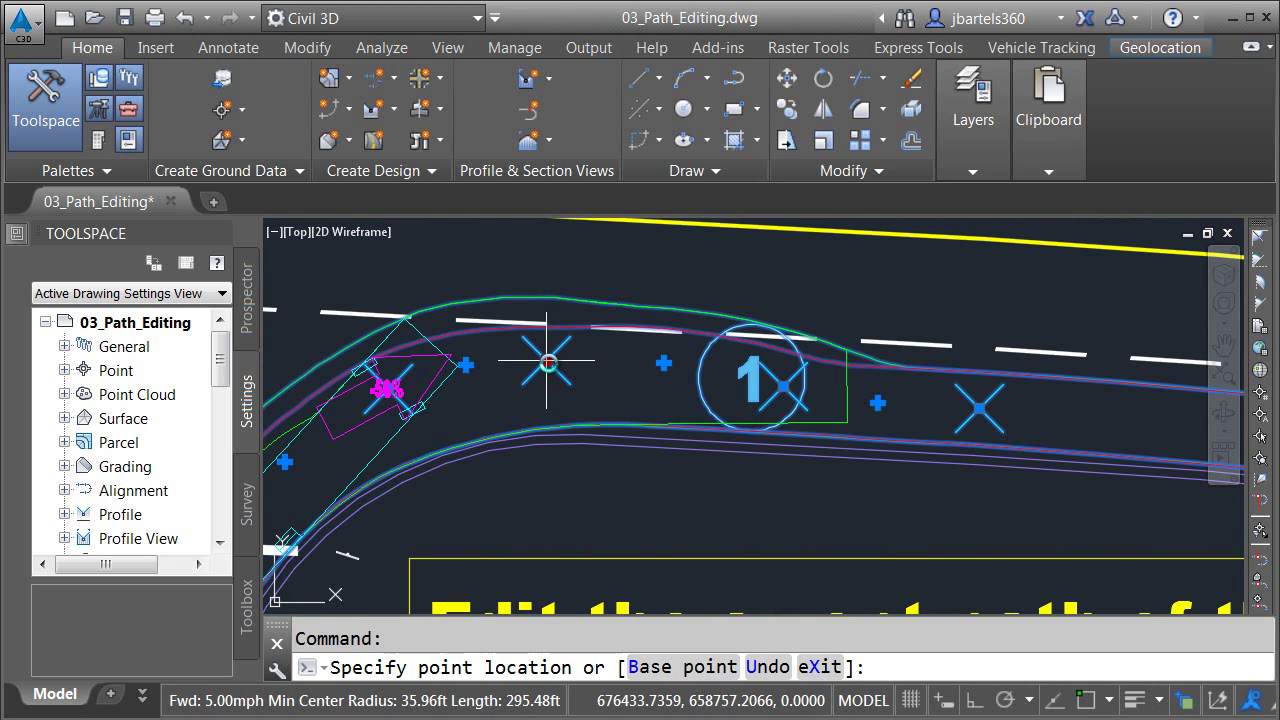
key(Escape)
key(Escape)
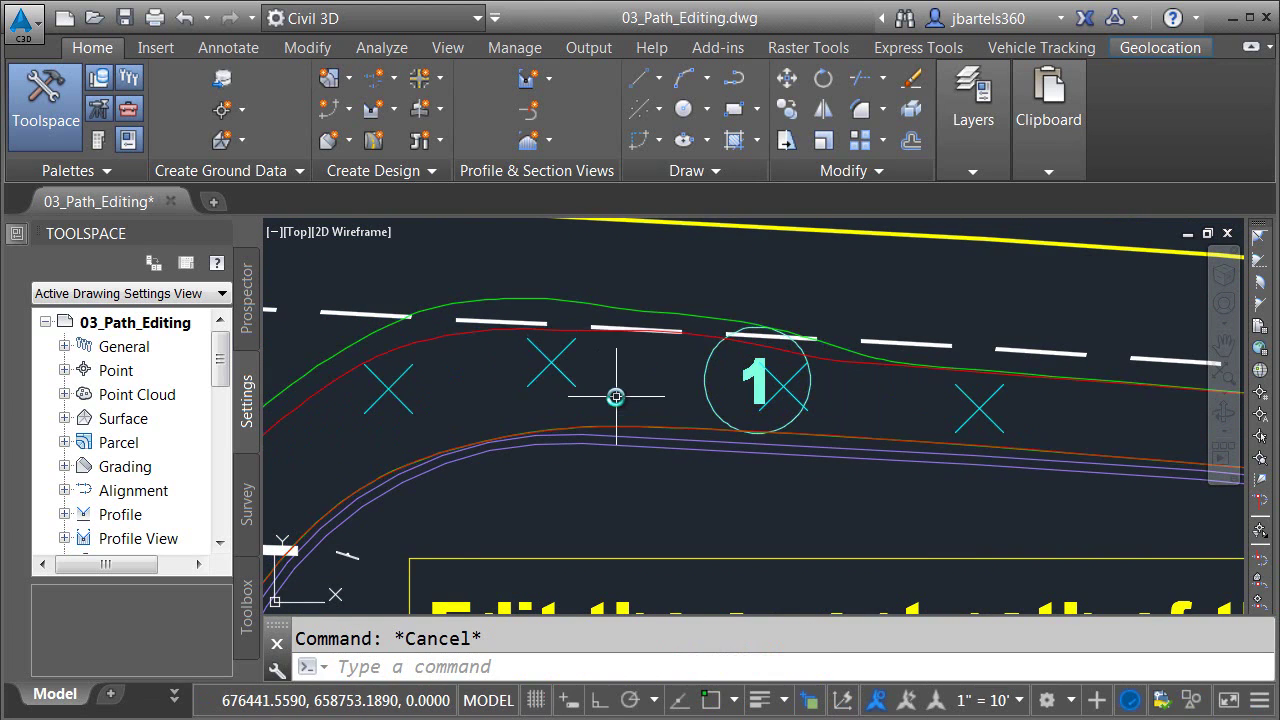
scroll(616, 395, down, 3)
scroll(616, 395, down, 2)
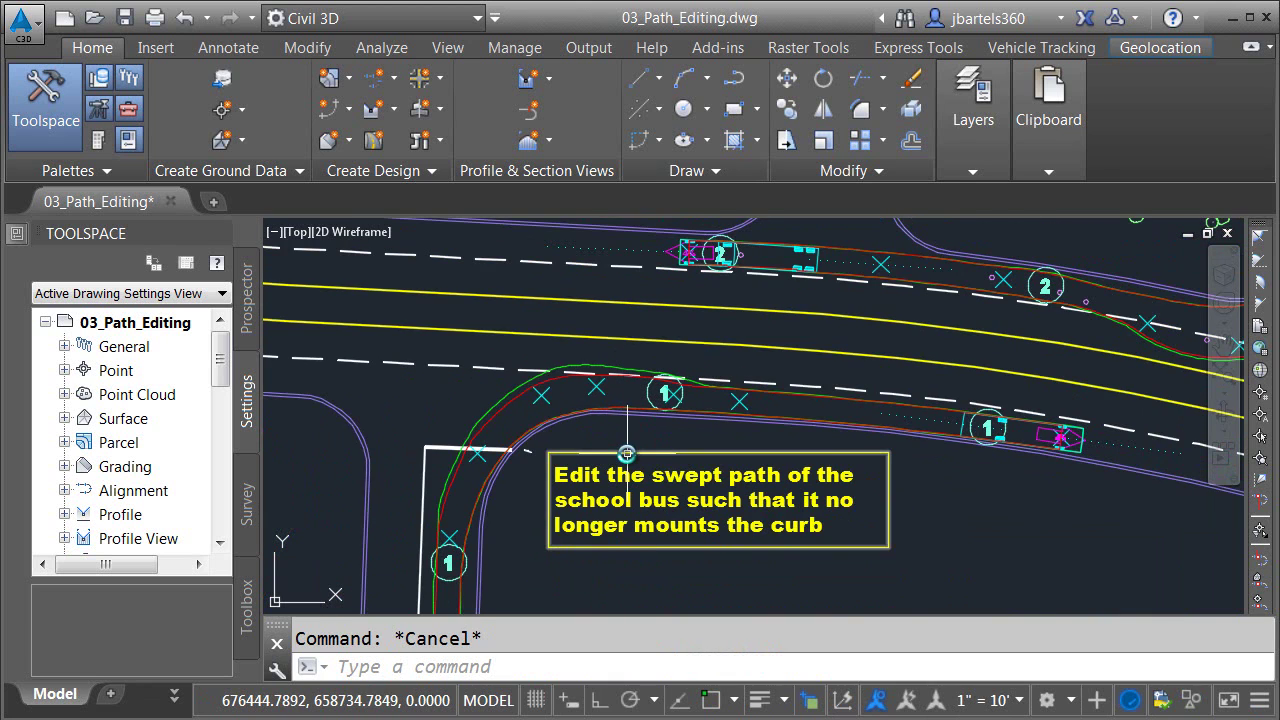
mouse_move(623, 449)
middle_down()
mouse_move(609, 420)
mouse_move(555, 418)
middle_up()
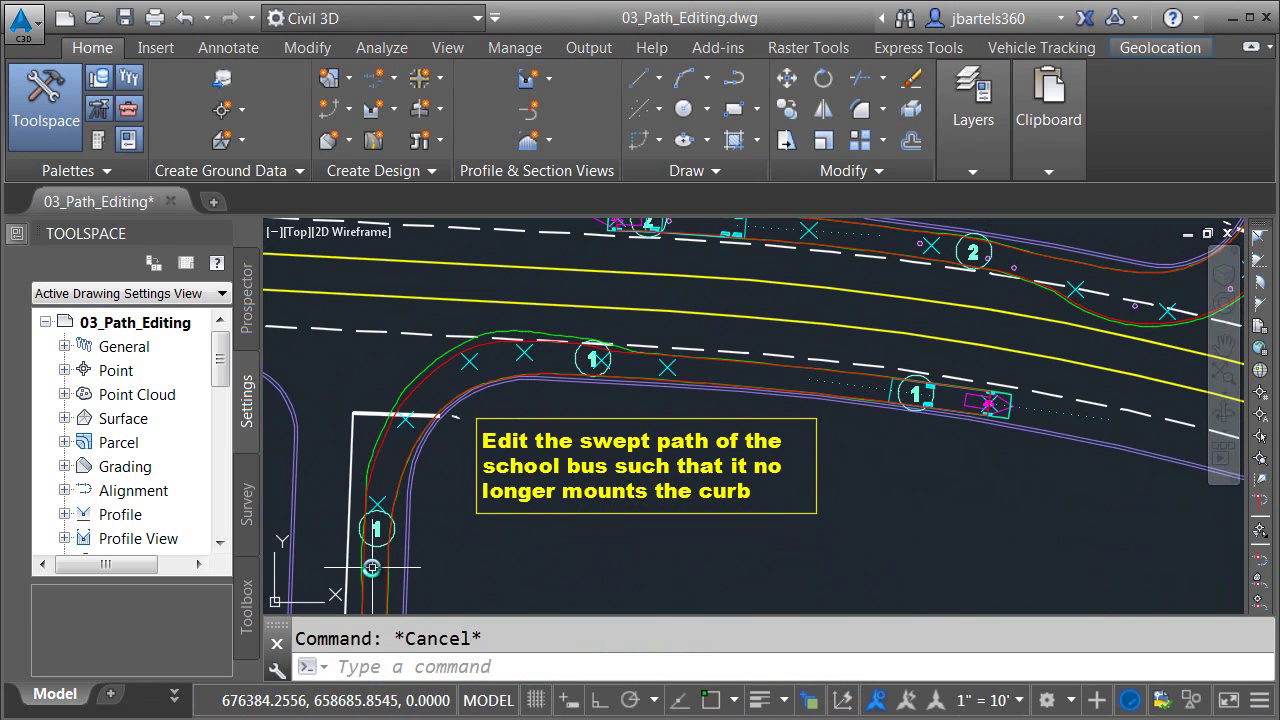
scroll(423, 394, up, 5)
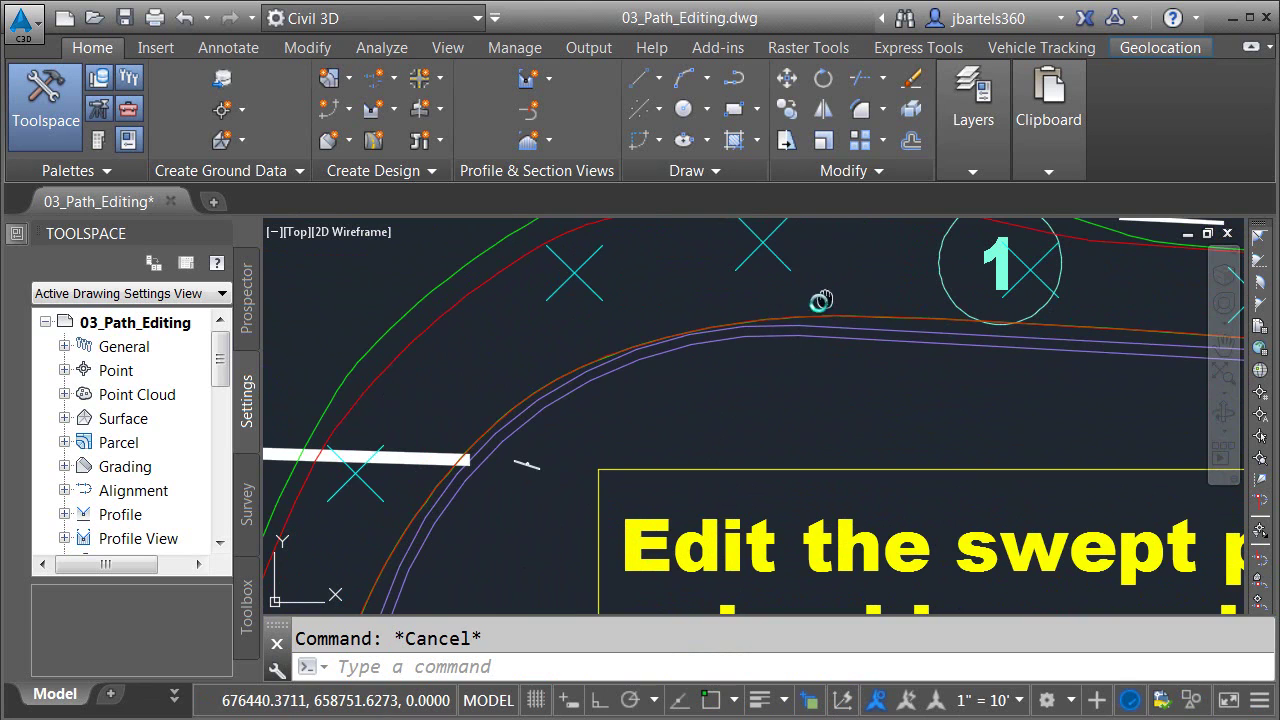
middle_drag(820, 300, 608, 438)
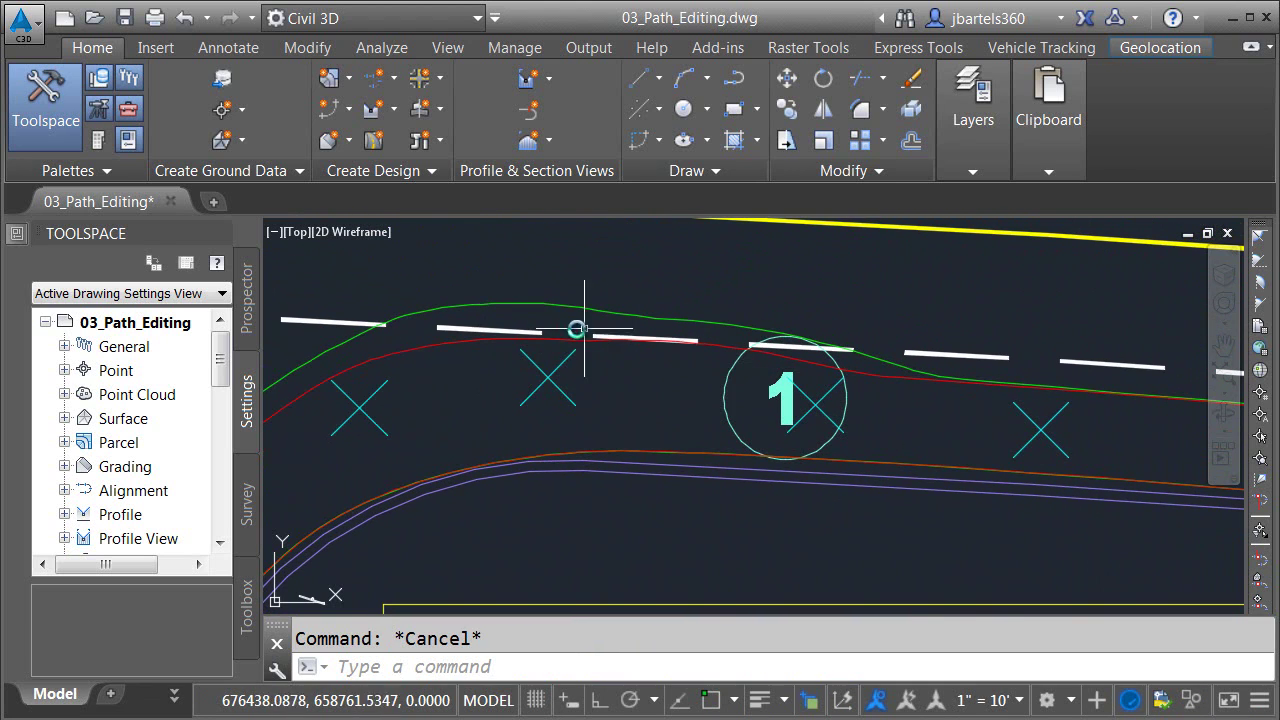
scroll(700, 352, down, 5)
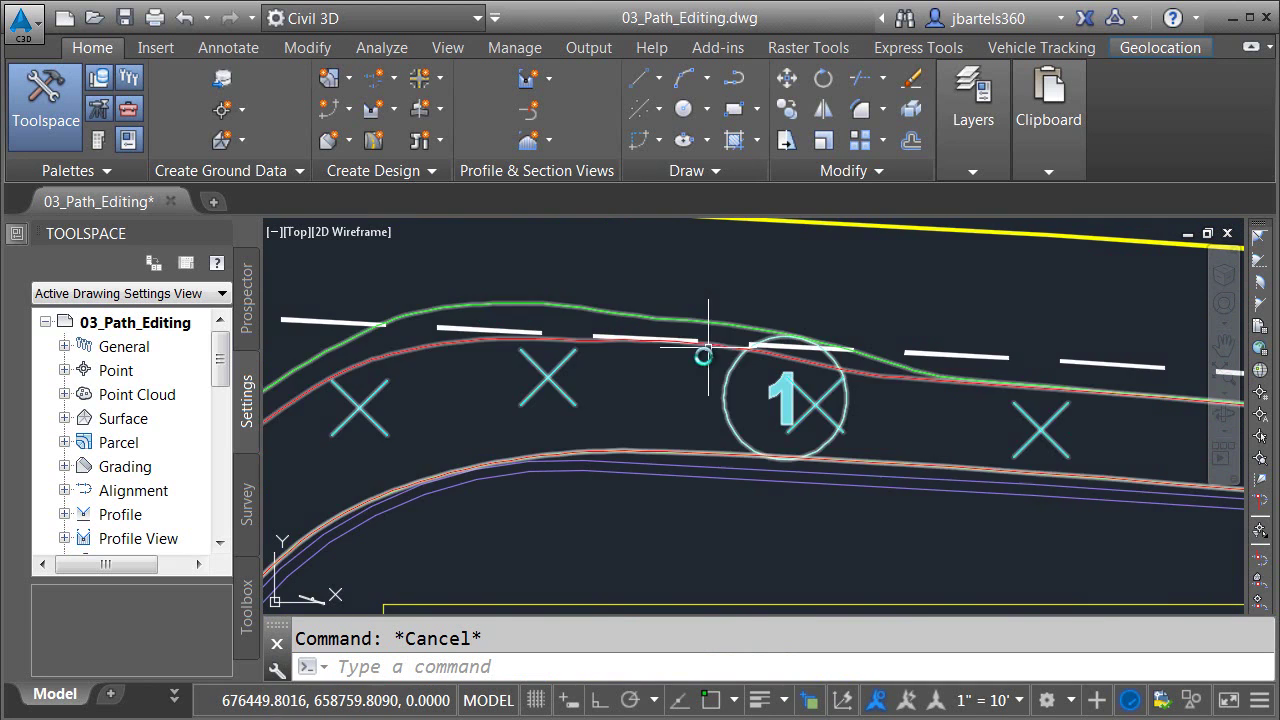
scroll(690, 376, down, 2)
mouse_move(726, 437)
middle_down()
mouse_move(626, 437)
mouse_move(612, 372)
middle_up()
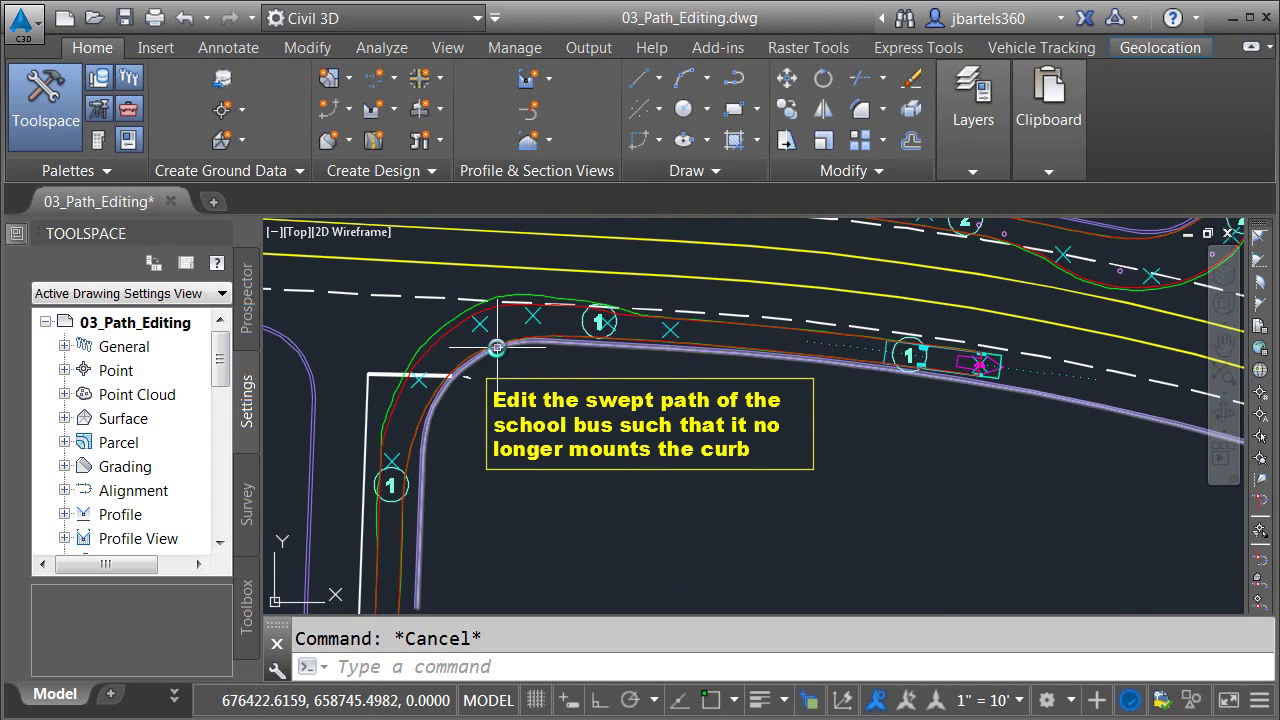
Switch on the $_Target Suggesion-2 layer from the Layers drop-down and zoom in on the corner
click(978, 169)
click(1150, 200)
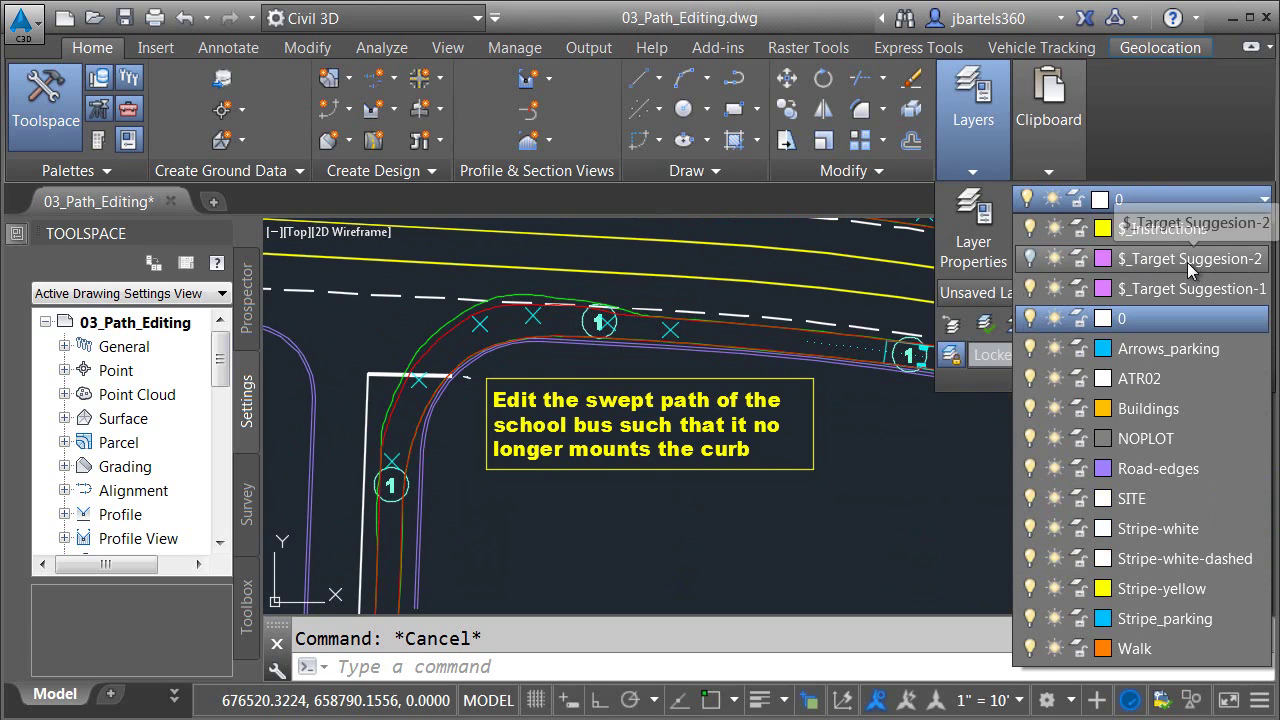
click(1140, 260)
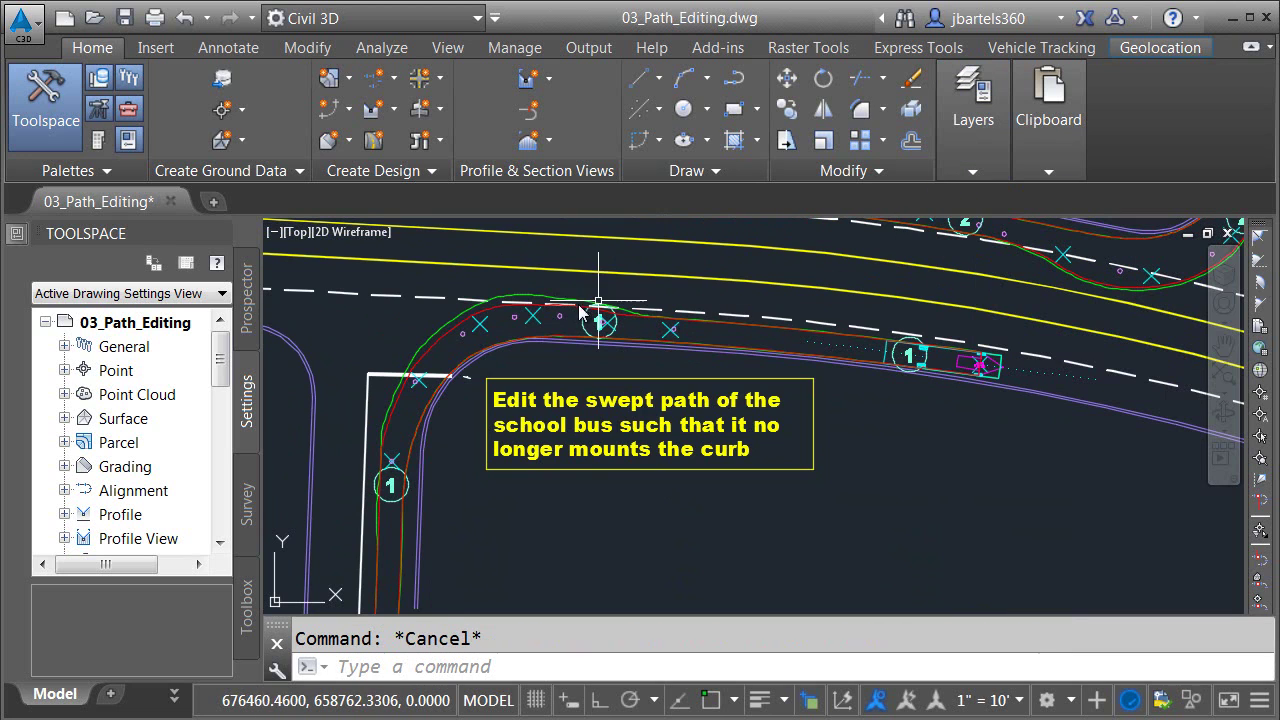
scroll(440, 360, up, 2)
scroll(445, 360, up, 1)
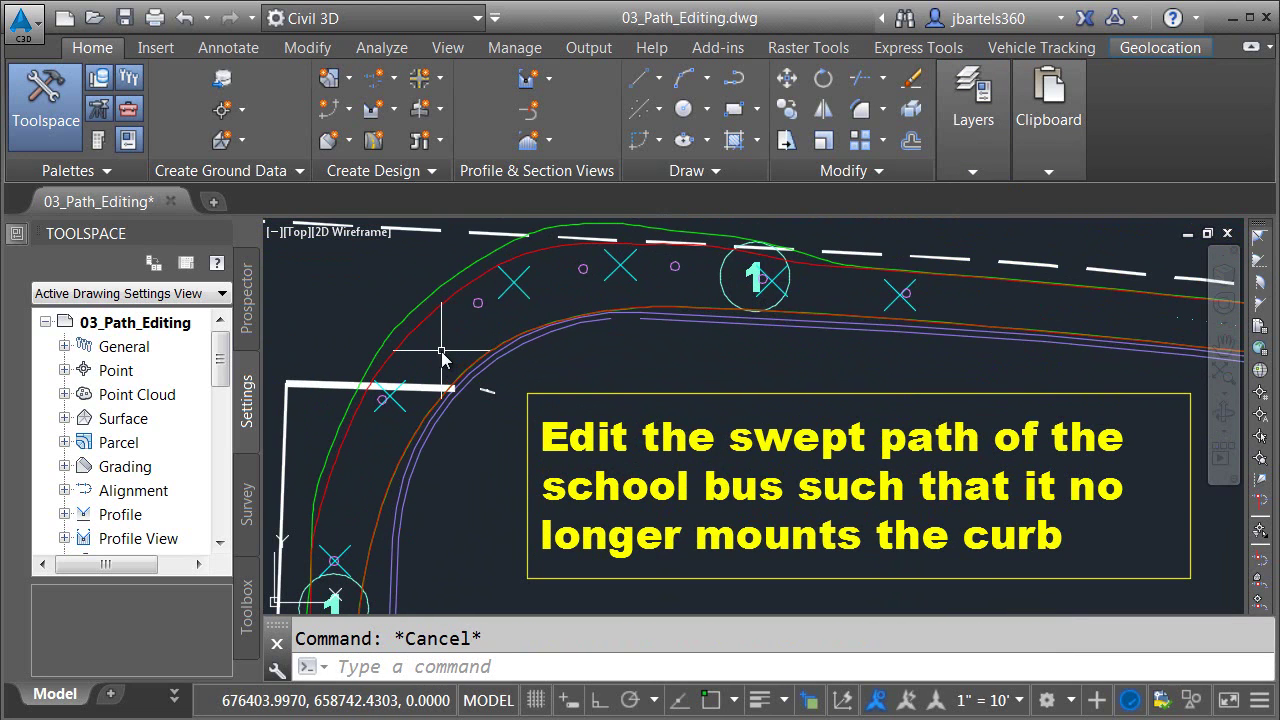